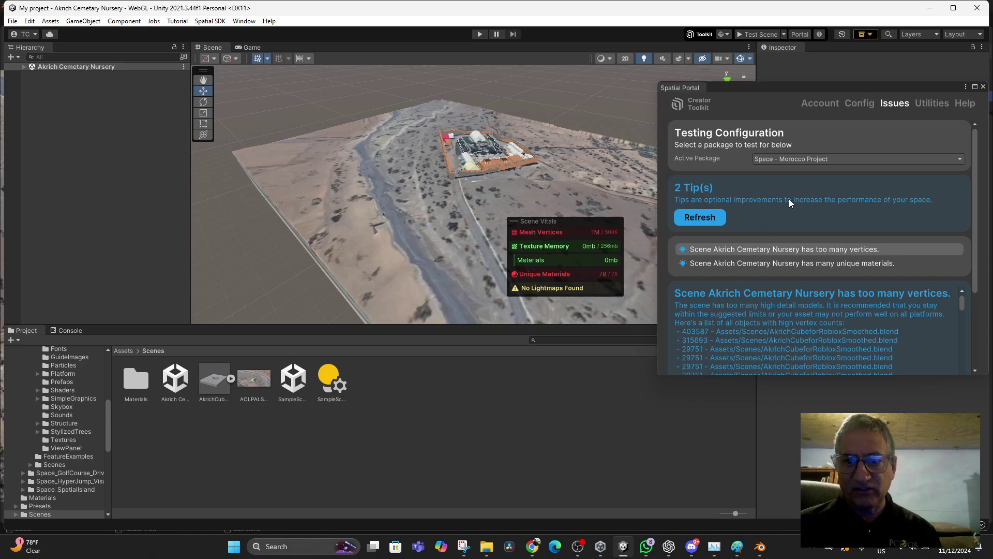
Step: Review the high-vertex objects in the issues list and select the AOLPALSARCemetaryGoogleSatellite.png texture in the Scenes folder
{"action": "scroll", "coordinate": [765, 238], "scroll_direction": "down", "scroll_amount": 3}
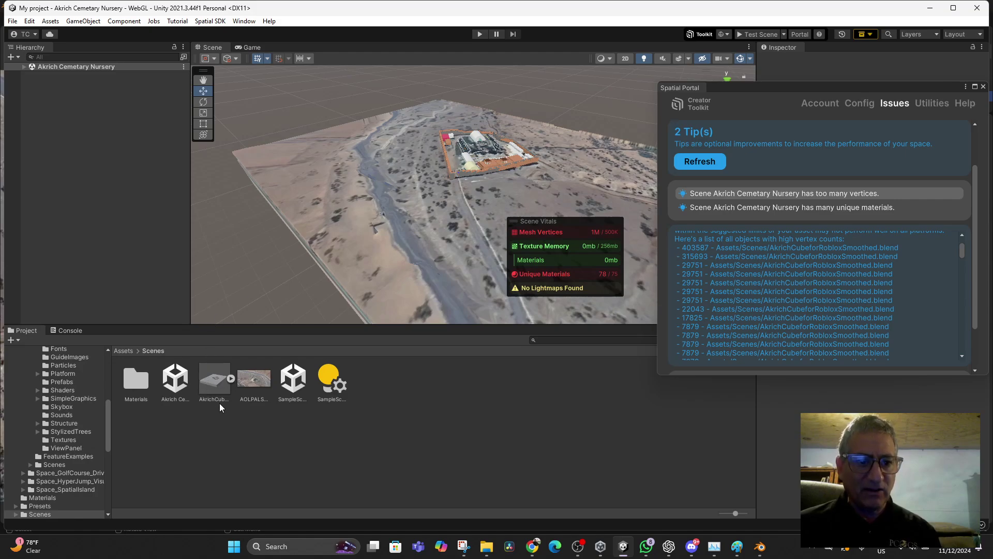
{"action": "left_click", "coordinate": [258, 380]}
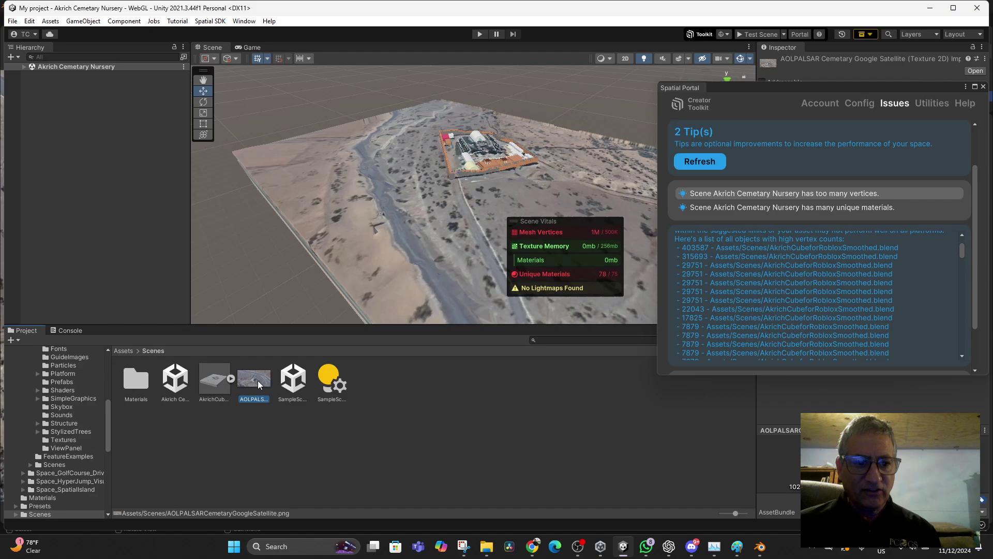
Step: Switch to Blender and examine the satellite-textured terrain and walled compound in the Layout workspace from several angles
{"action": "left_click", "coordinate": [756, 547]}
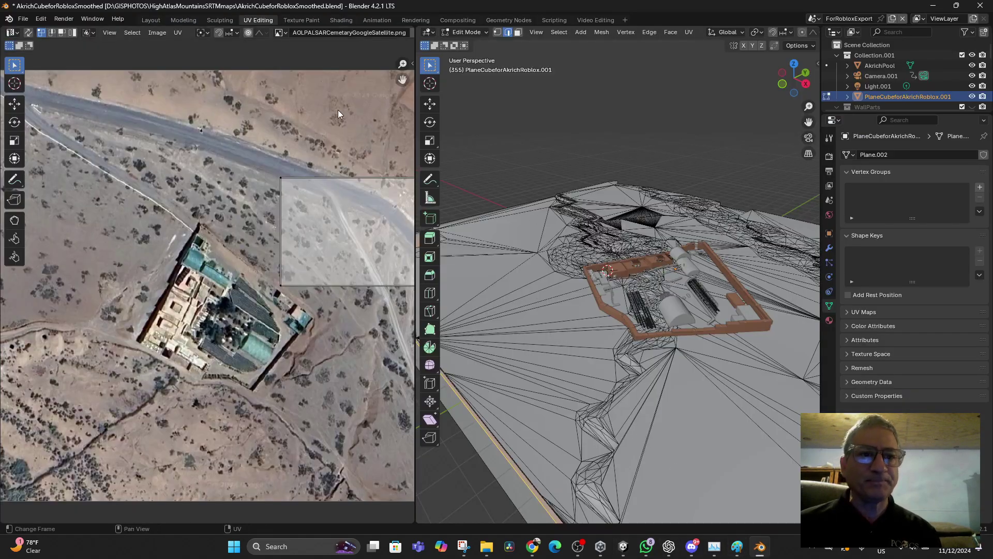
{"action": "scroll", "coordinate": [169, 137], "scroll_direction": "down", "scroll_amount": 3}
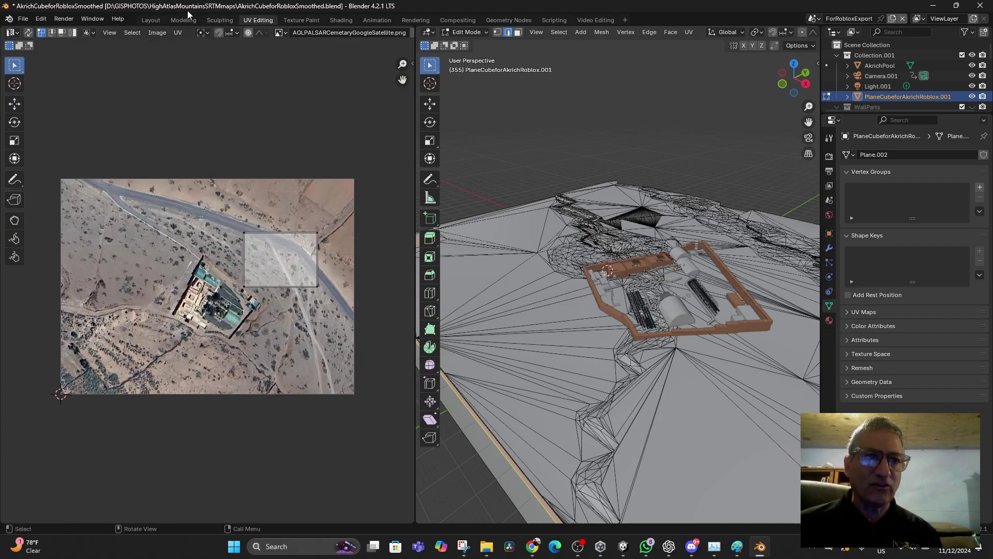
{"action": "left_click", "coordinate": [151, 20]}
{"action": "scroll", "coordinate": [523, 266], "scroll_direction": "up", "scroll_amount": 3}
{"action": "scroll", "coordinate": [523, 266], "scroll_direction": "down", "scroll_amount": 2}
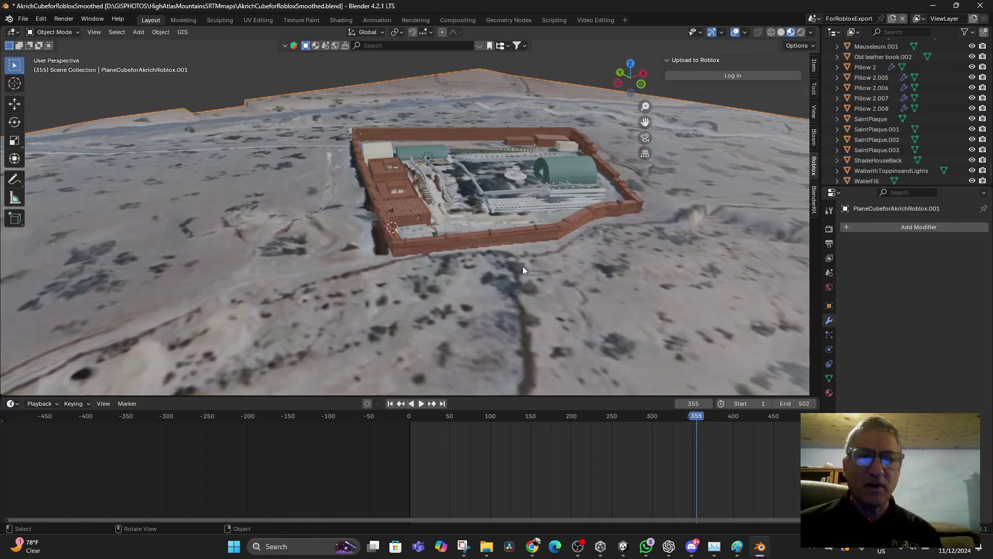
{"action": "middle_click_drag", "start_coordinate": [523, 265], "coordinate": [555, 281]}
{"action": "scroll", "coordinate": [522, 259], "scroll_direction": "down", "scroll_amount": 4}
{"action": "middle_click_drag", "start_coordinate": [513, 244], "coordinate": [550, 318]}
{"action": "scroll", "coordinate": [485, 246], "scroll_direction": "up", "scroll_amount": 4}
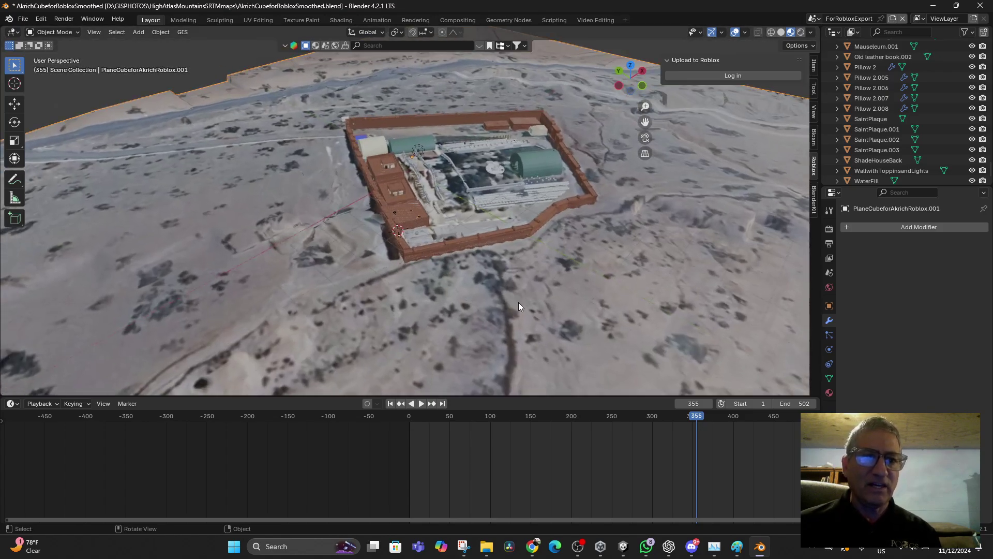
{"action": "scroll", "coordinate": [636, 302], "scroll_direction": "down", "scroll_amount": 4}
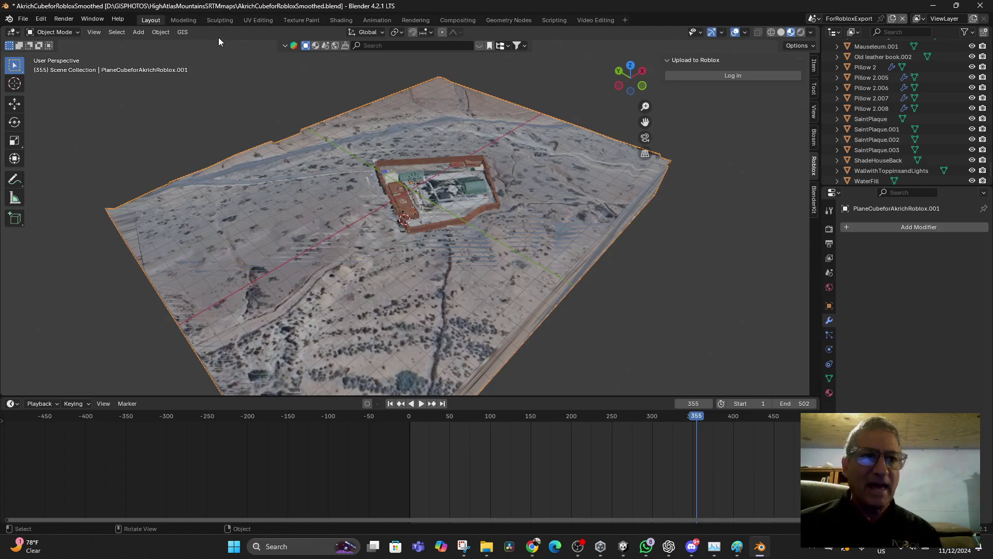
Step: Return to the UV Editing workspace and check the list of available images for the satellite texture
{"action": "left_click", "coordinate": [258, 21]}
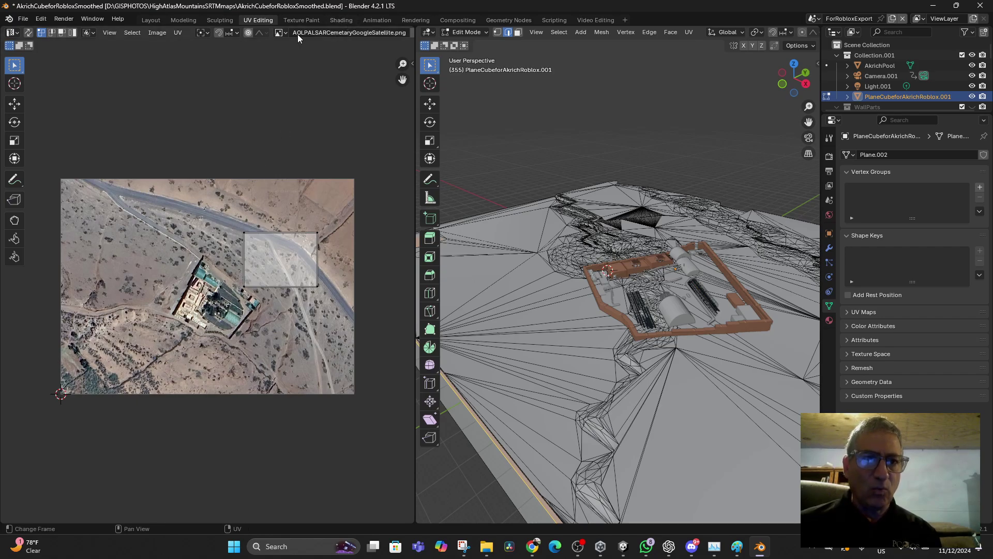
{"action": "left_click", "coordinate": [279, 33]}
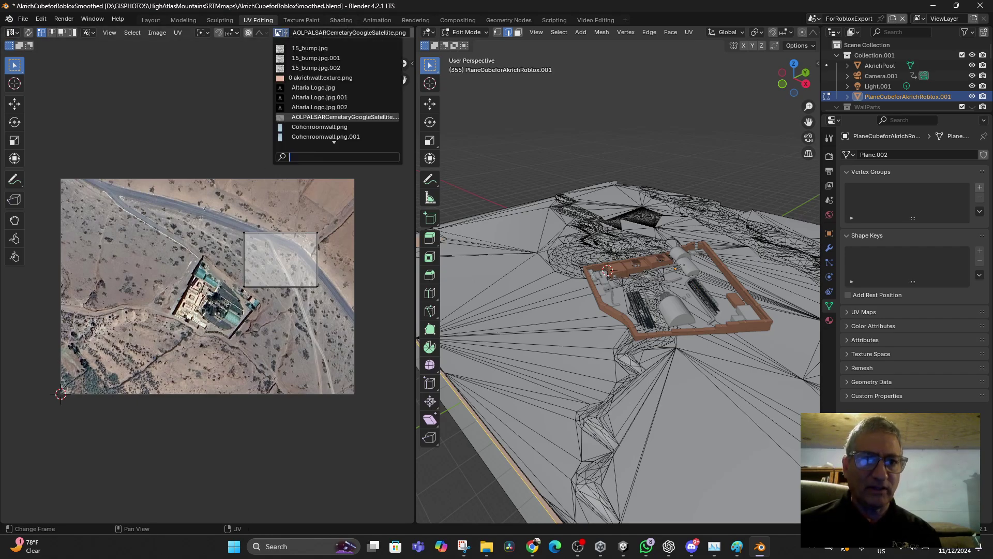
{"action": "left_click", "coordinate": [285, 33]}
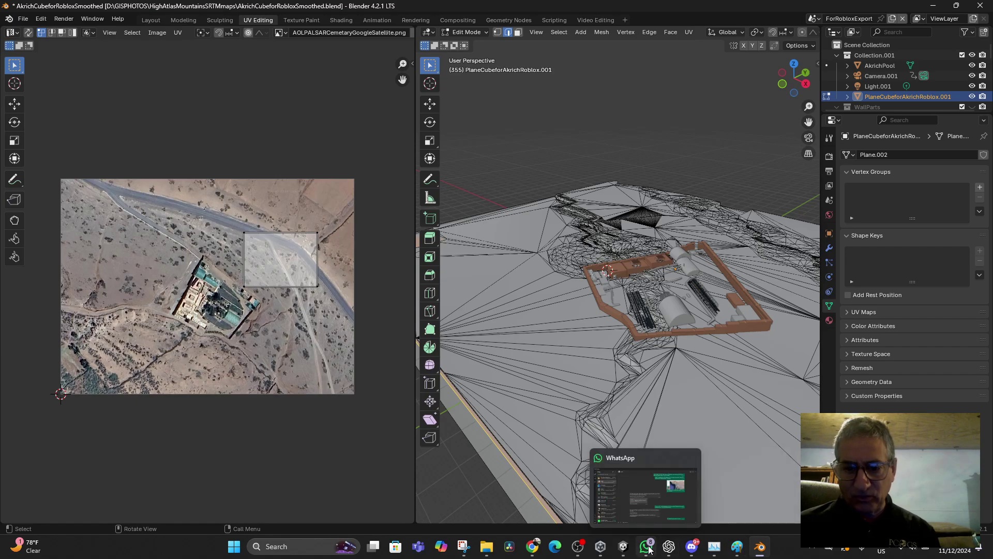
Step: Switch to Unity, expand AkrichCubeforRobloxSmoothed in the scene hierarchy and select the terrain object PlaneCubeforAkrichRoblox.001
{"action": "mouse_move", "coordinate": [665, 549]}
{"action": "left_click", "coordinate": [623, 547]}
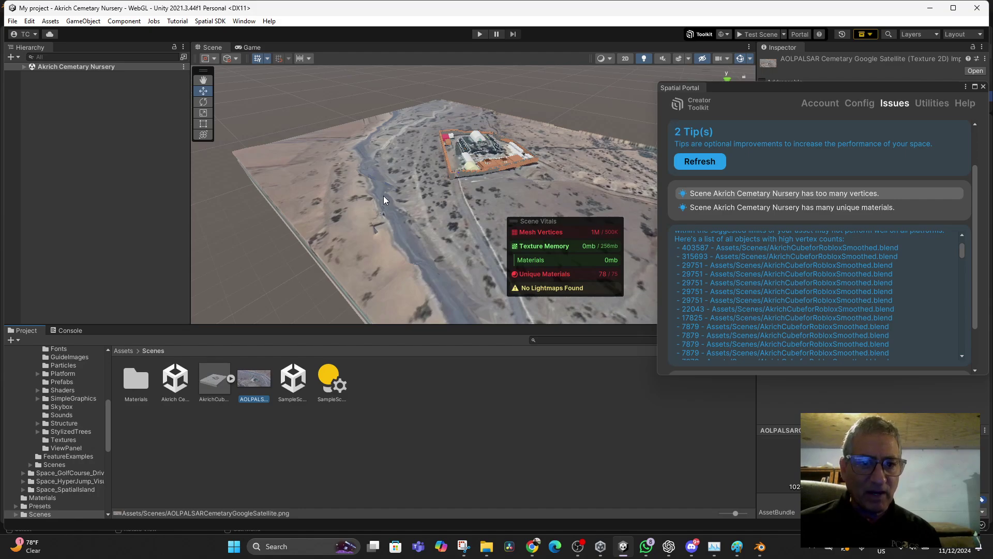
{"action": "left_click", "coordinate": [327, 205]}
{"action": "left_click", "coordinate": [77, 101]}
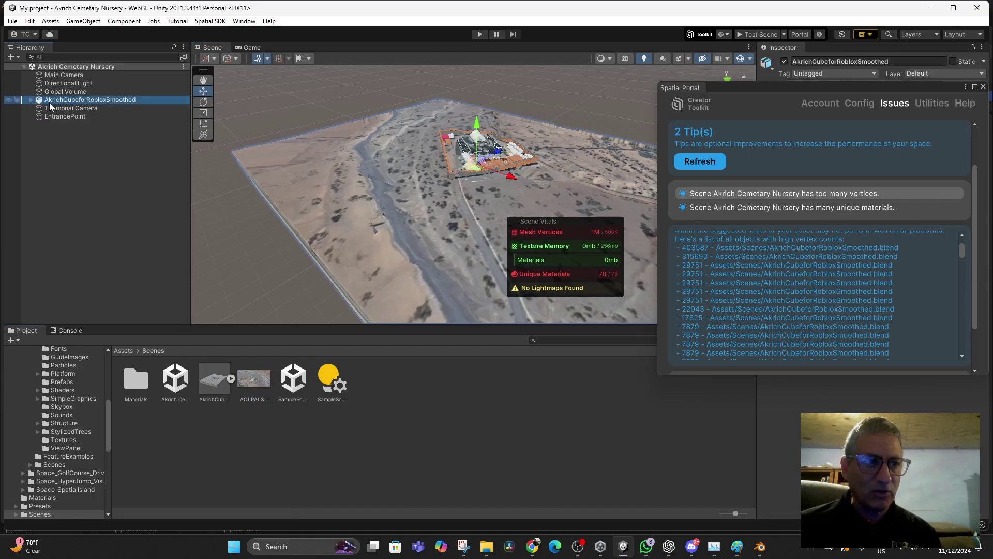
{"action": "left_click", "coordinate": [31, 100]}
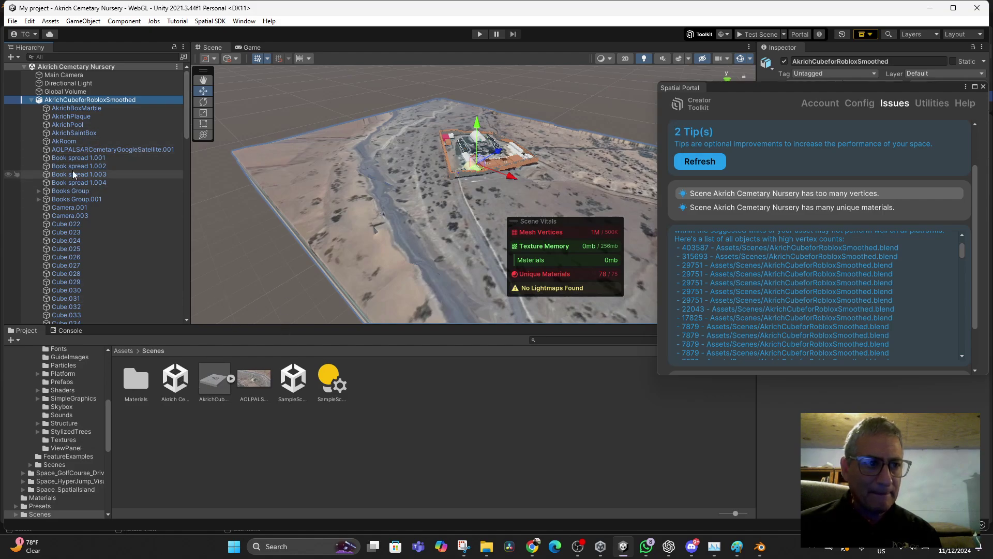
{"action": "left_click", "coordinate": [334, 209]}
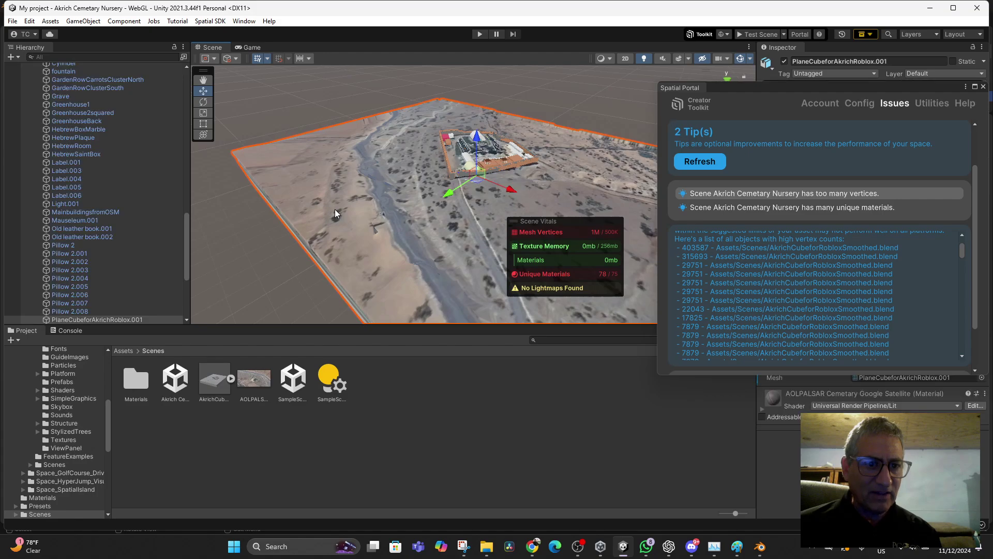
{"action": "left_click", "coordinate": [81, 227]}
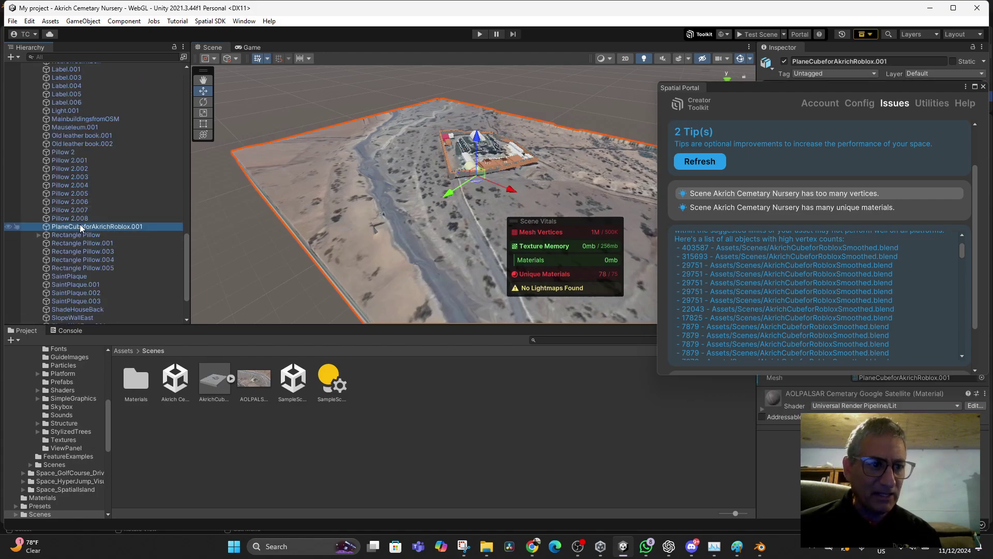
{"action": "left_click_drag", "start_coordinate": [255, 381], "coordinate": [264, 423]}
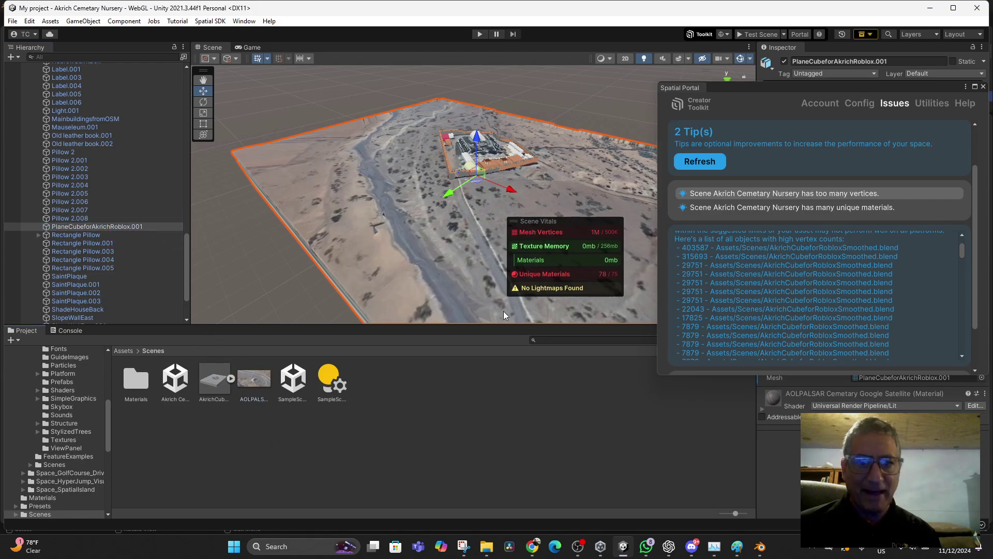
Step: View the terrain from another angle, then look over the Spatial SDK options and the Unity Hub project list
{"action": "scroll", "coordinate": [532, 203], "scroll_direction": "up", "scroll_amount": 2}
{"action": "right_click_drag", "start_coordinate": [448, 194], "coordinate": [606, 150]}
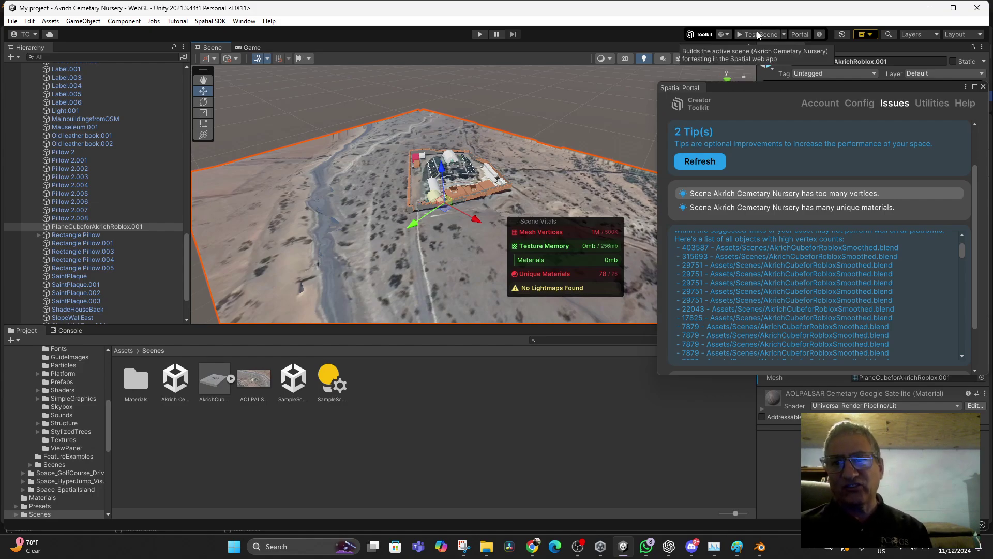
{"action": "left_click", "coordinate": [209, 22]}
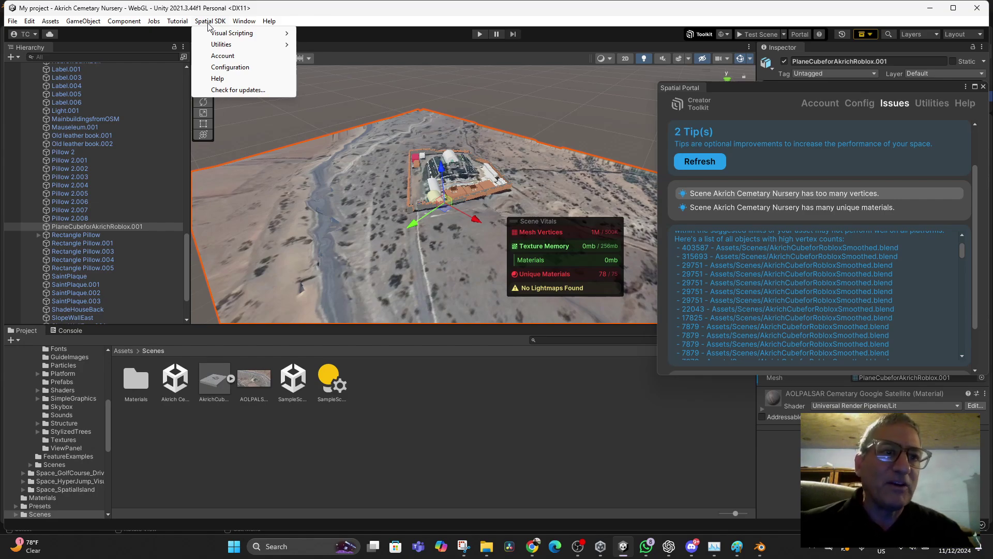
{"action": "mouse_move", "coordinate": [178, 16]}
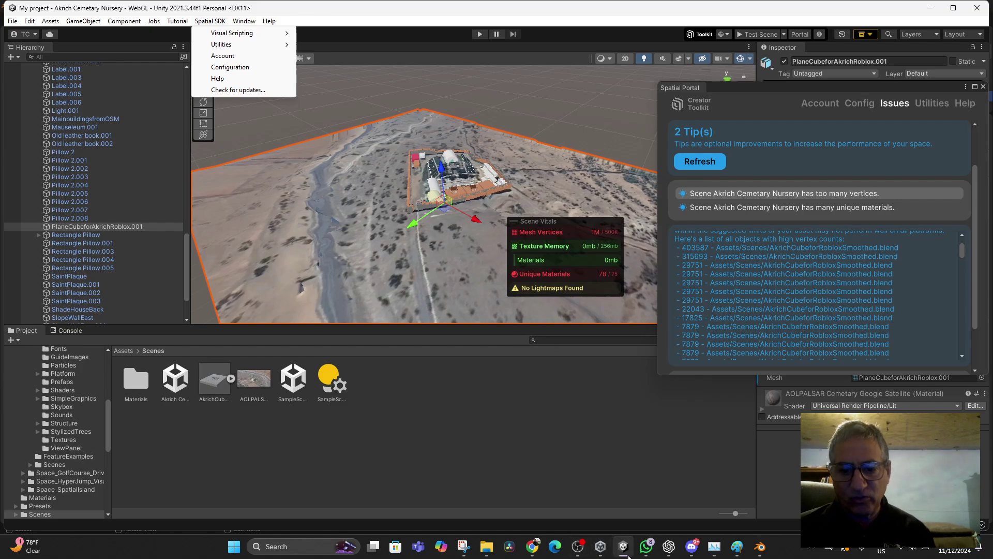
{"action": "left_click", "coordinate": [607, 551]}
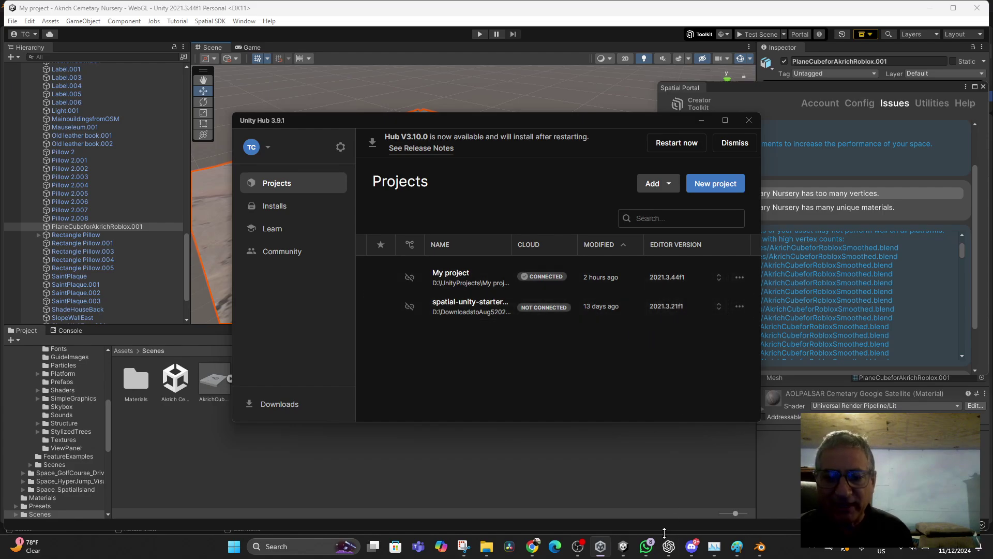
Step: Switch to Chrome, view both My Sandbox pages on Spatial and close the duplicate
{"action": "left_click", "coordinate": [534, 548]}
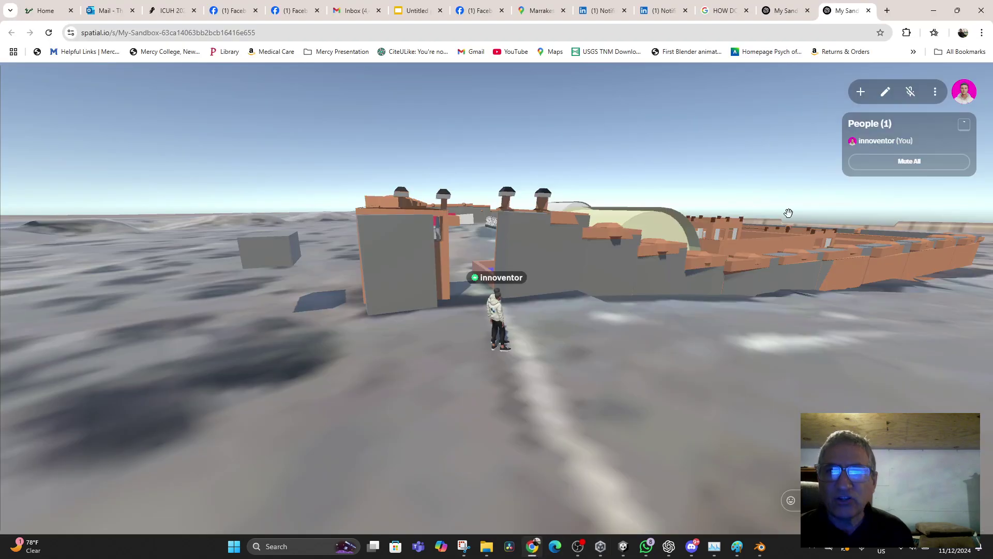
{"action": "left_click", "coordinate": [783, 10]}
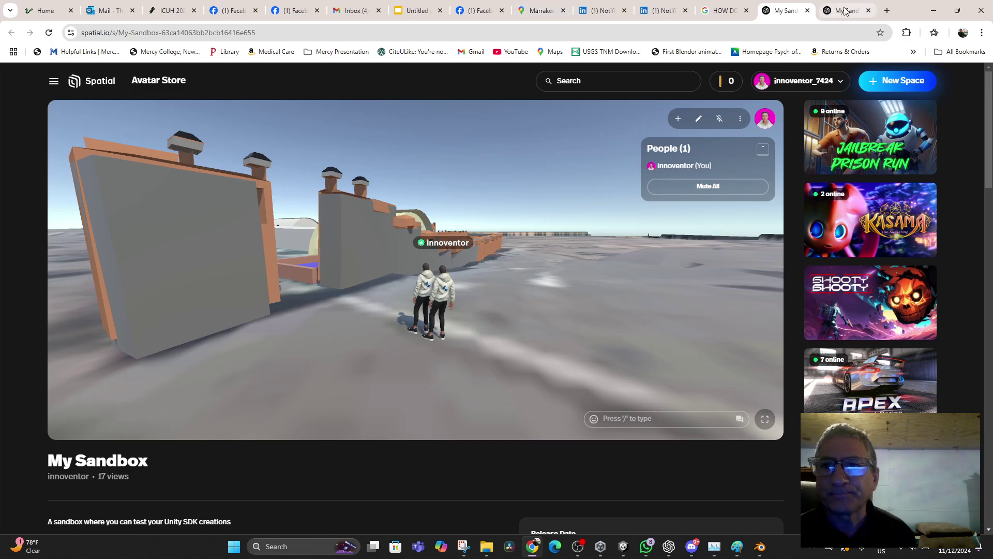
{"action": "left_click", "coordinate": [868, 10]}
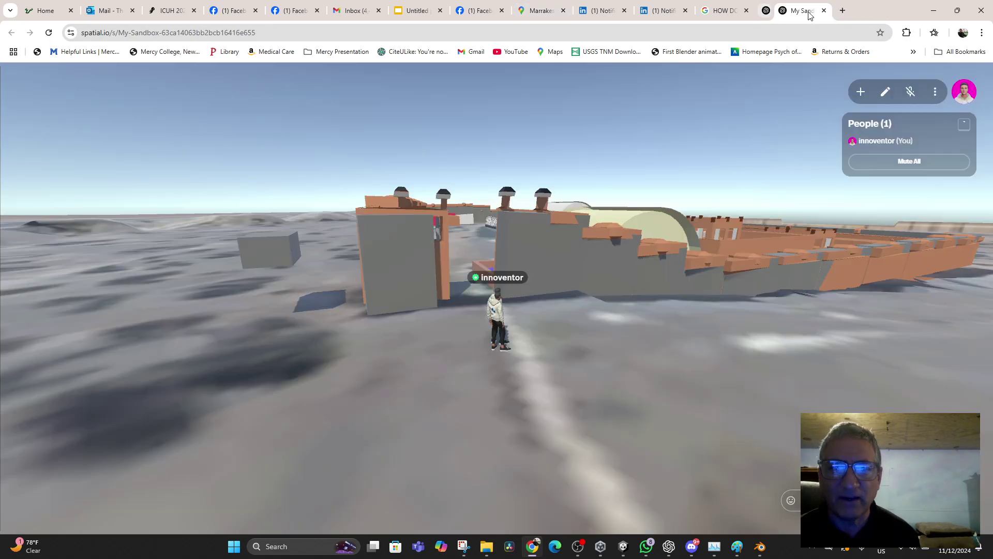
Step: Search for "spatial unity" in a new browser page and open the Spatial Creator Toolkit's Installation page
{"action": "left_click", "coordinate": [825, 11]}
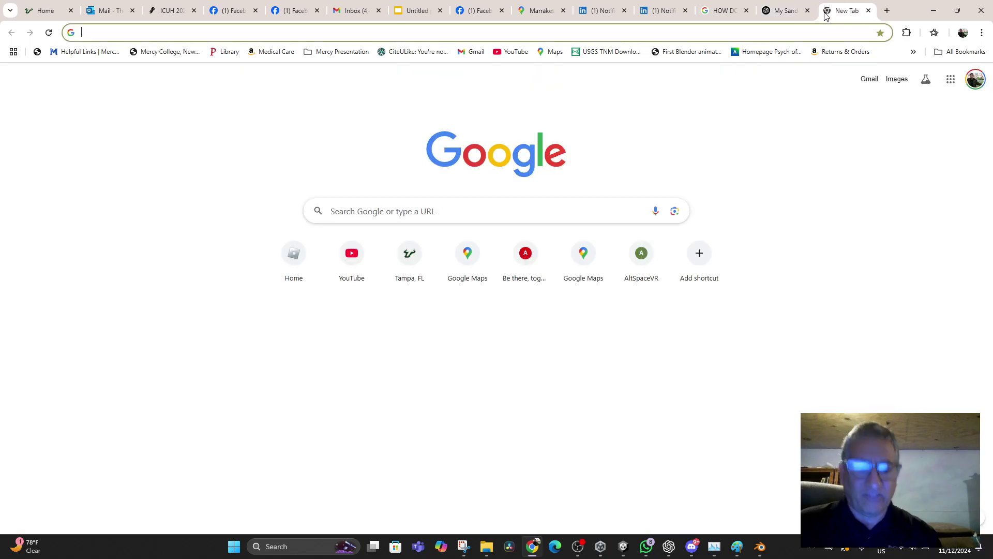
{"action": "type", "text": "s"}
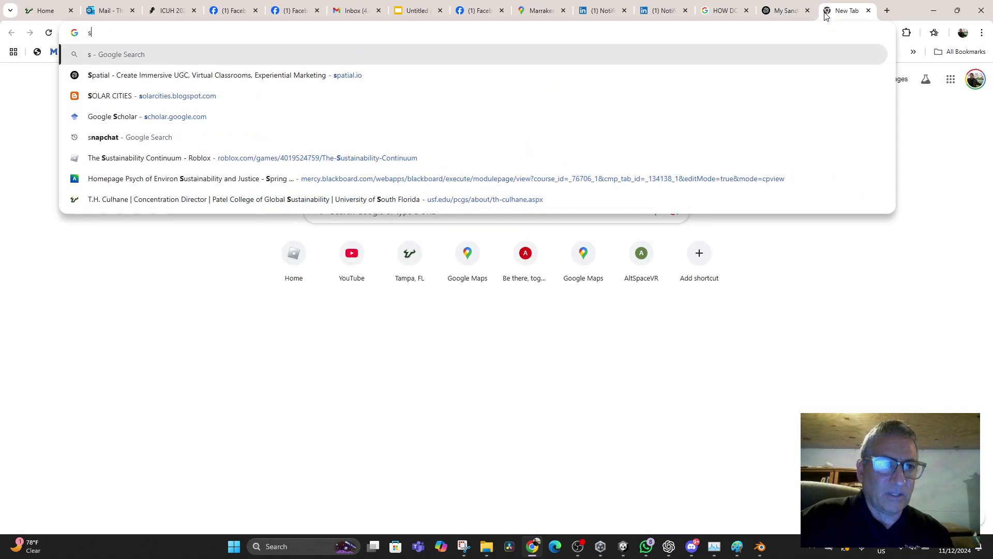
{"action": "type", "text": "patia"}
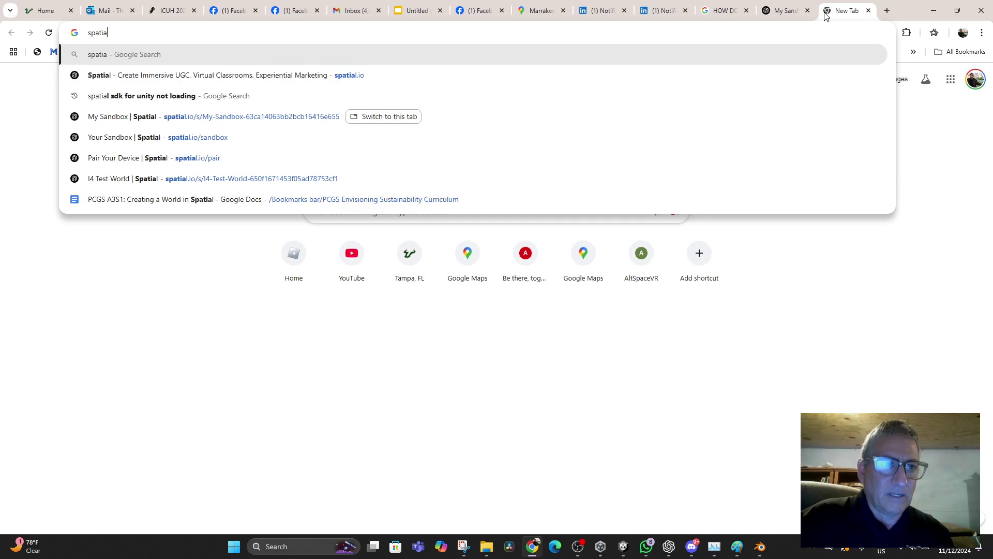
{"action": "type", "text": "l unity"}
{"action": "key", "text": "Return"}
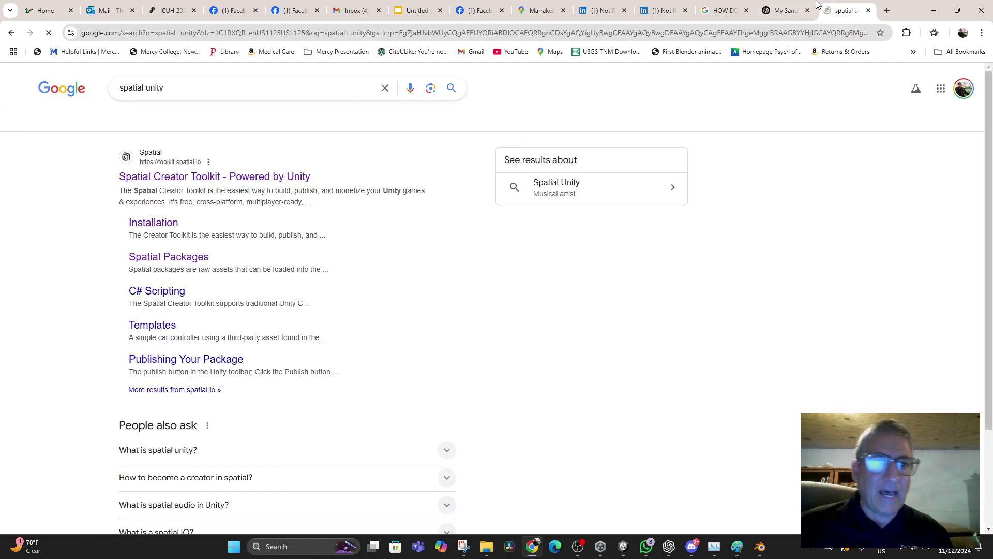
{"action": "left_click", "coordinate": [156, 221]}
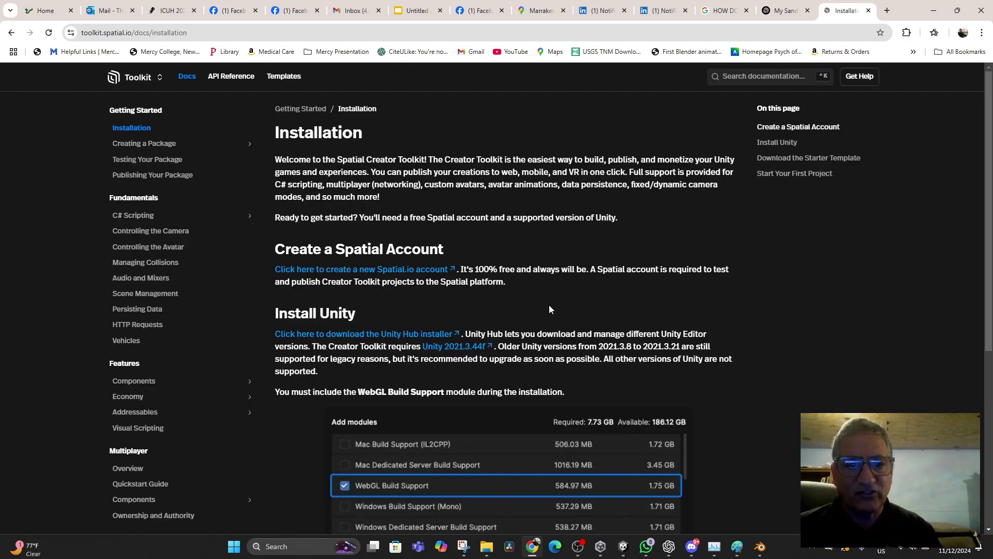
Step: Read the installation guide's sections on the required Unity version, WebGL Build Support and the Starter Template download
{"action": "scroll", "coordinate": [549, 306], "scroll_direction": "down", "scroll_amount": 1}
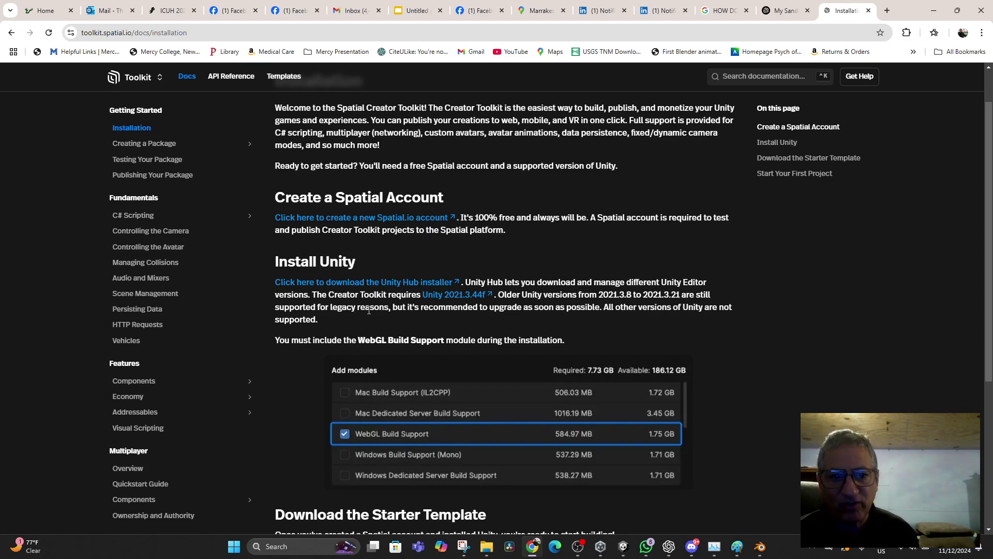
{"action": "scroll", "coordinate": [368, 311], "scroll_direction": "down", "scroll_amount": 1}
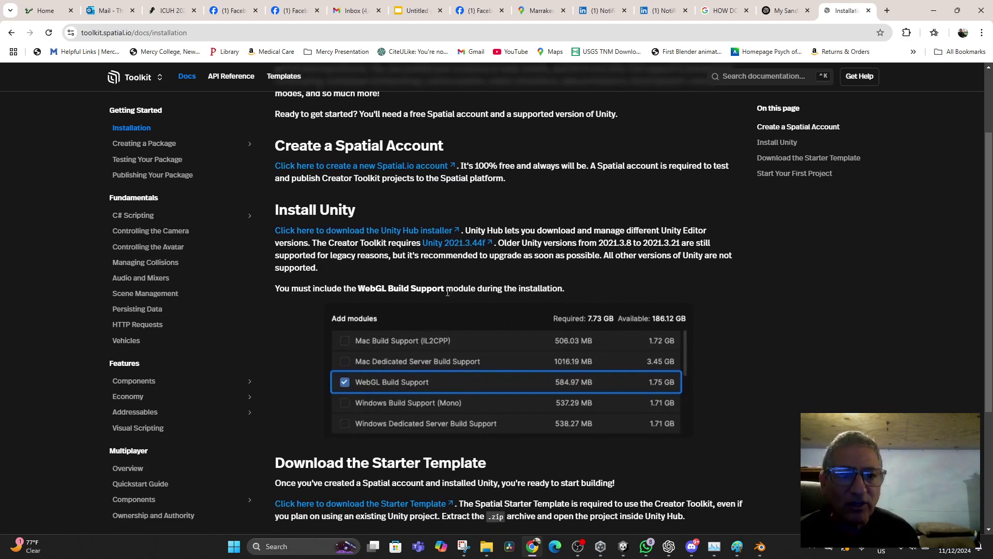
{"action": "scroll", "coordinate": [448, 293], "scroll_direction": "down", "scroll_amount": 4}
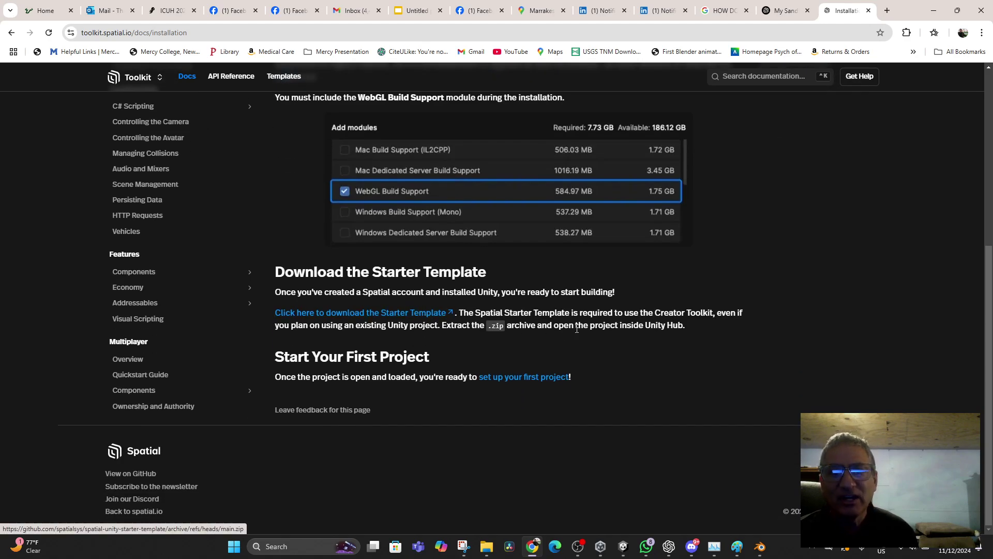
{"action": "scroll", "coordinate": [574, 326], "scroll_direction": "up", "scroll_amount": 2}
{"action": "scroll", "coordinate": [574, 327], "scroll_direction": "up", "scroll_amount": 4}
{"action": "scroll", "coordinate": [571, 321], "scroll_direction": "down", "scroll_amount": 2}
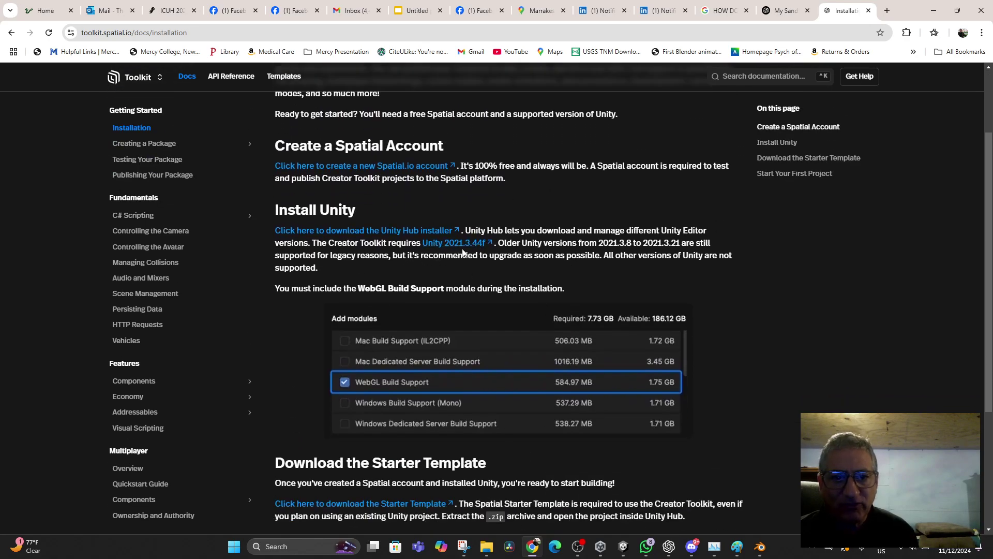
{"action": "scroll", "coordinate": [672, 473], "scroll_direction": "down", "scroll_amount": 2}
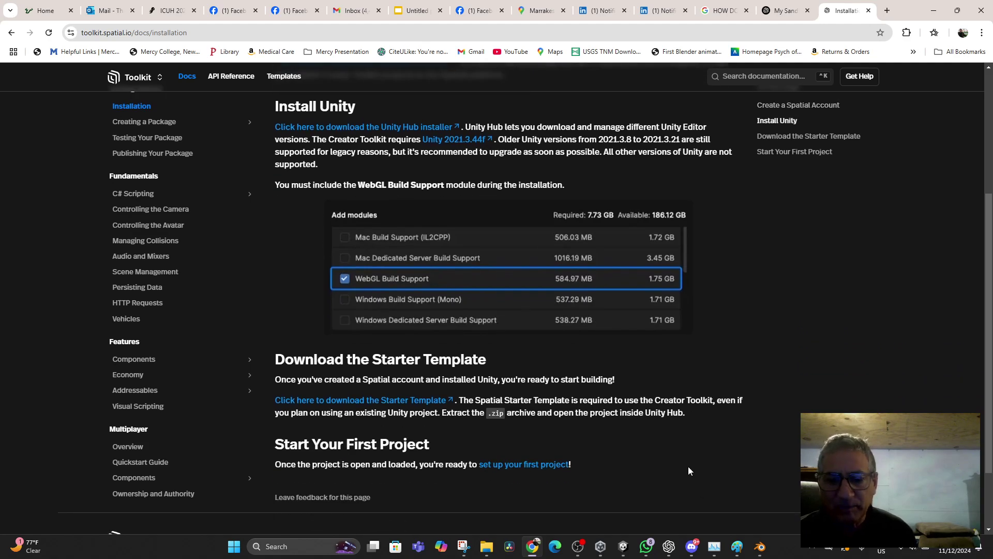
{"action": "left_click", "coordinate": [486, 550]}
{"action": "mouse_move", "coordinate": [486, 552]}
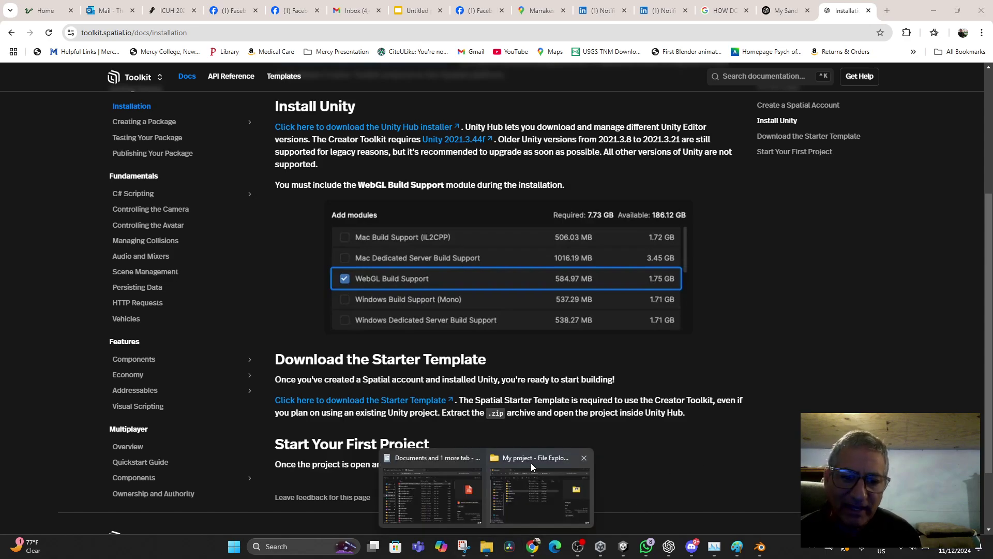
{"action": "mouse_move", "coordinate": [531, 461]}
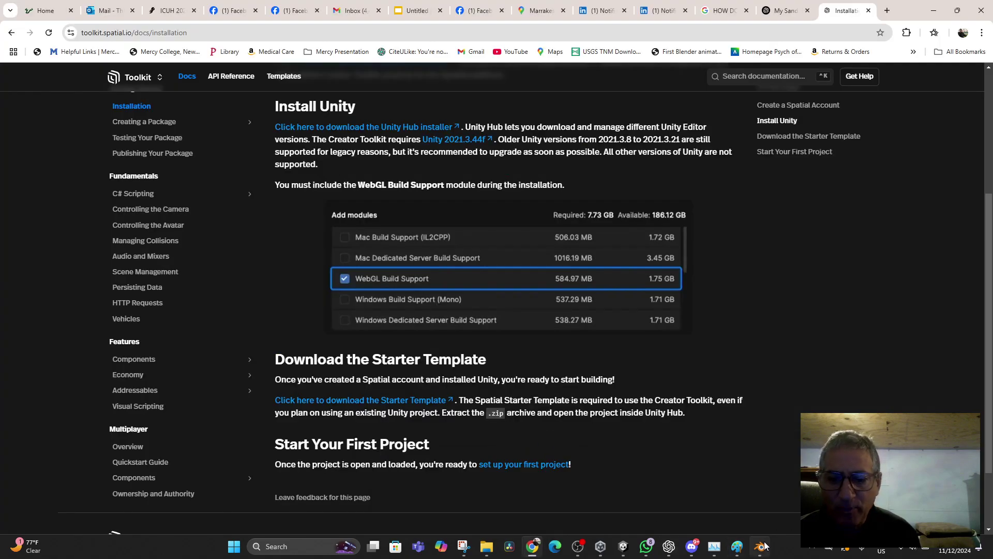
Step: Switch to Unity and look through My project's Assets, Spatial and Packages folders in File Explorer, clearing the folder window away when done
{"action": "left_click", "coordinate": [623, 547]}
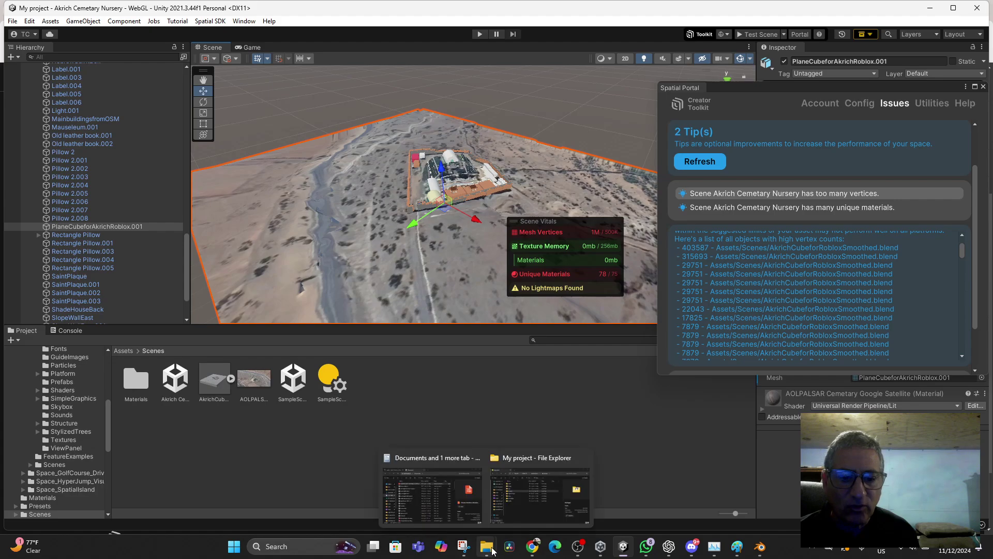
{"action": "left_click", "coordinate": [516, 516]}
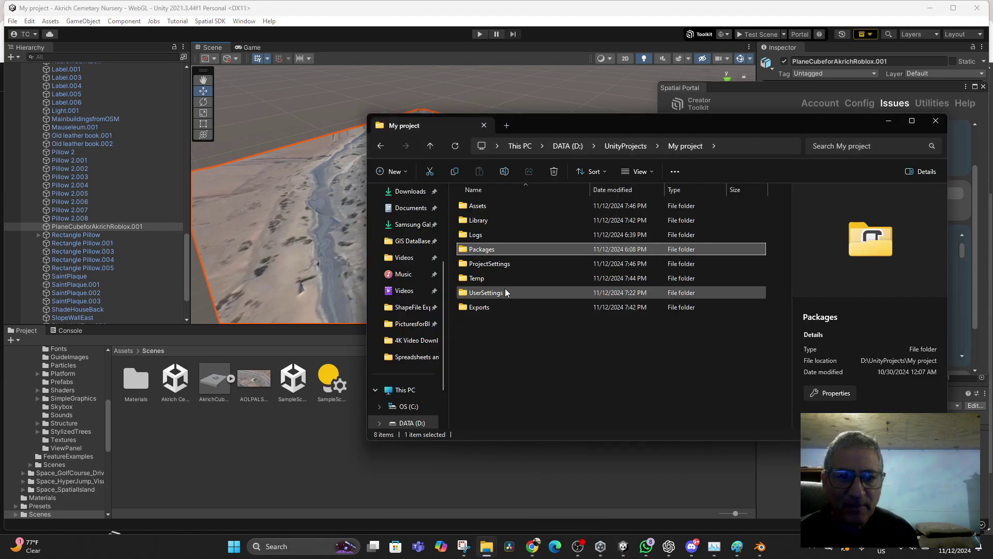
{"action": "left_click", "coordinate": [467, 207]}
{"action": "double_click", "coordinate": [467, 206]}
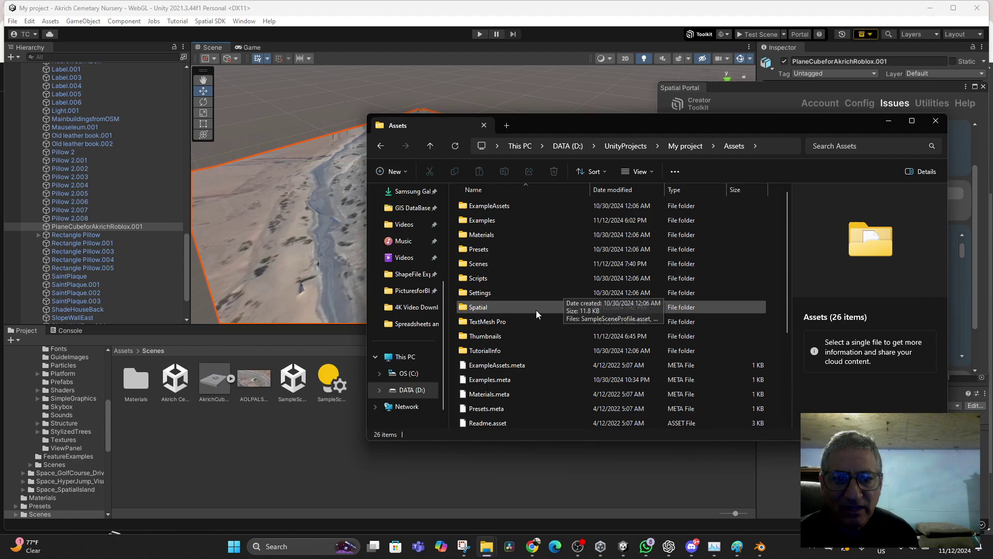
{"action": "double_click", "coordinate": [472, 310]}
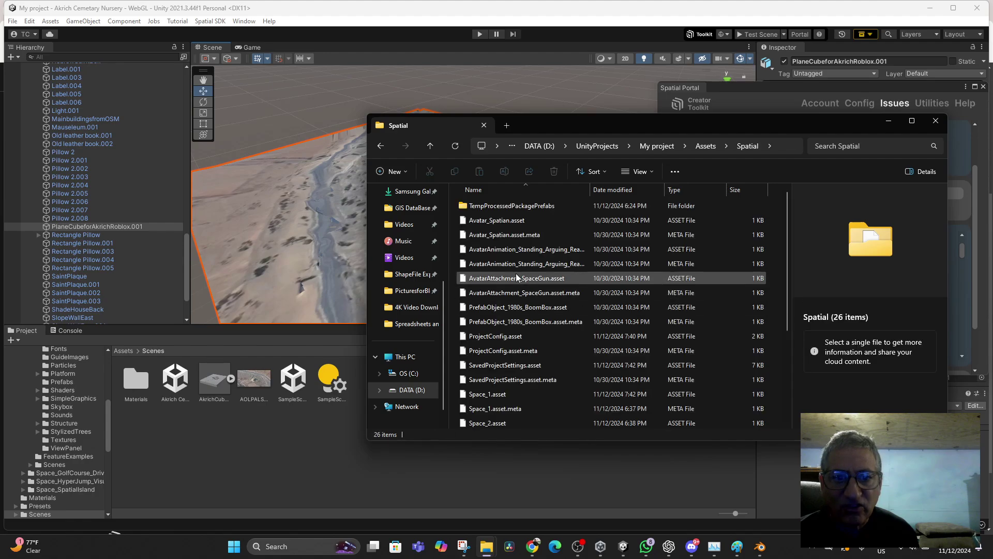
{"action": "left_click", "coordinate": [657, 146]}
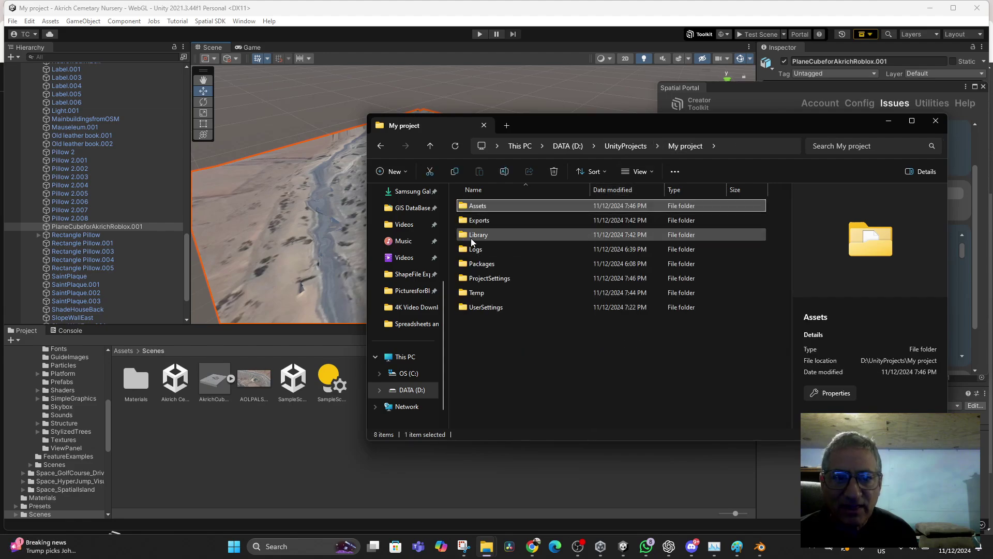
{"action": "double_click", "coordinate": [479, 264]}
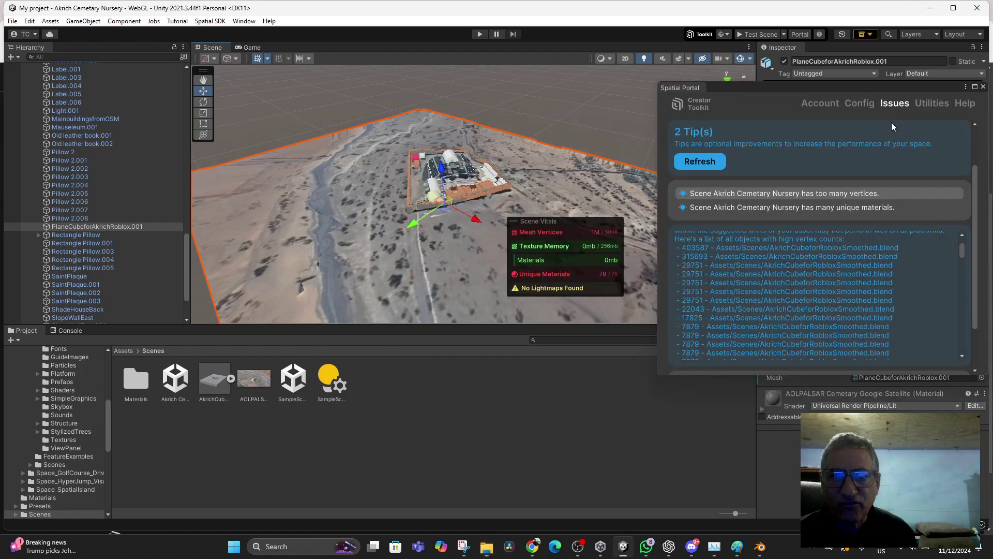
{"action": "left_click", "coordinate": [889, 122]}
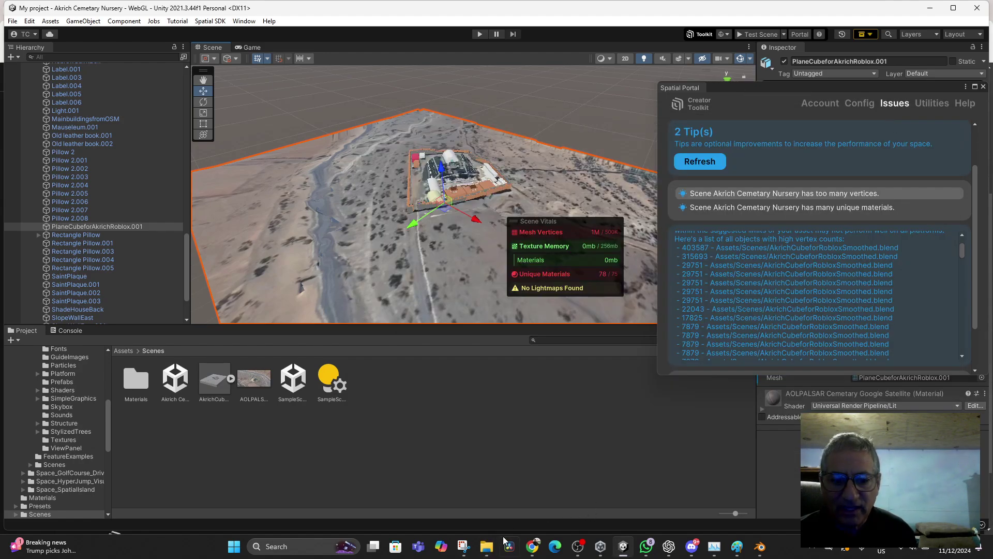
Step: Deselect the terrain plane, switch to the My Sandbox space in Chrome and walk the avatar into the walled compound
{"action": "mouse_move", "coordinate": [486, 546]}
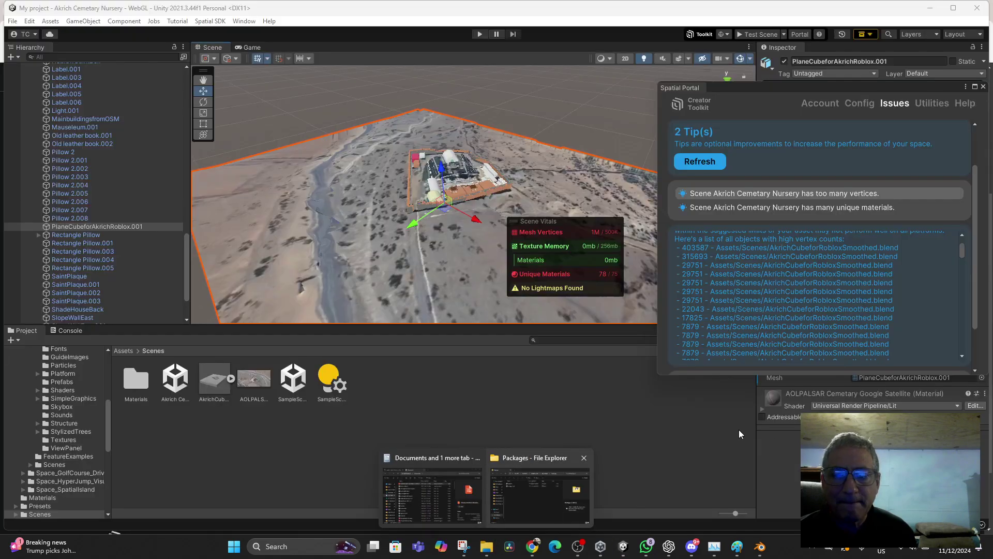
{"action": "left_click", "coordinate": [650, 430]}
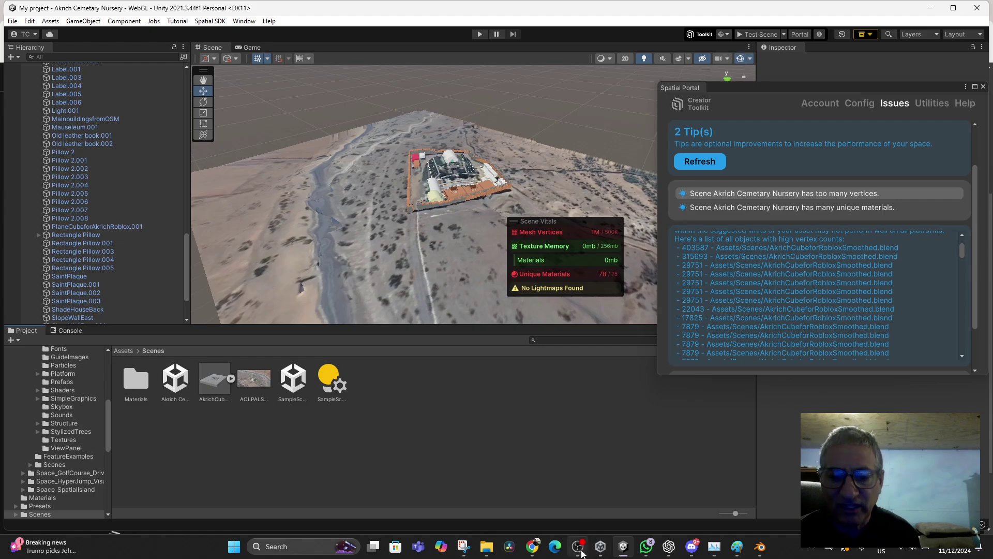
{"action": "left_click", "coordinate": [538, 540]}
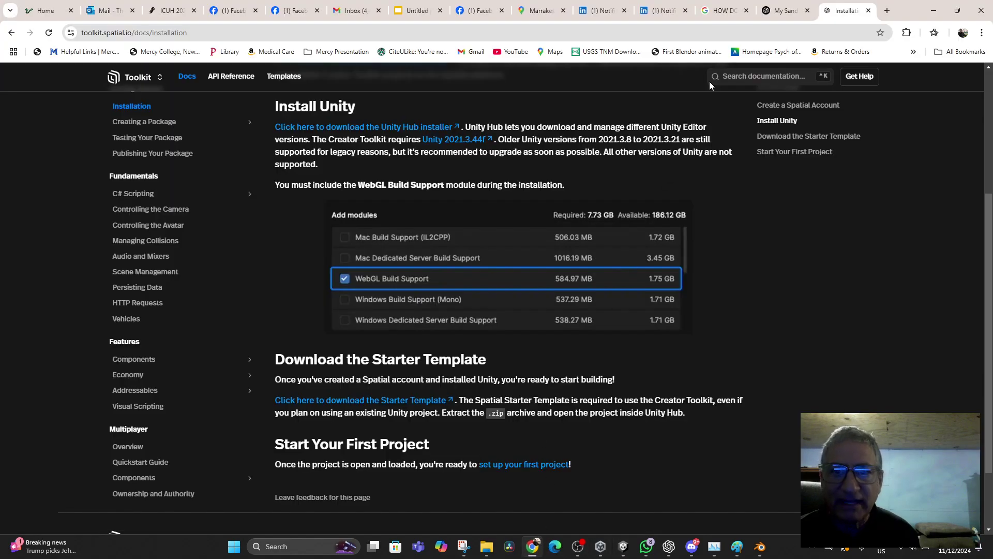
{"action": "left_click", "coordinate": [785, 10]}
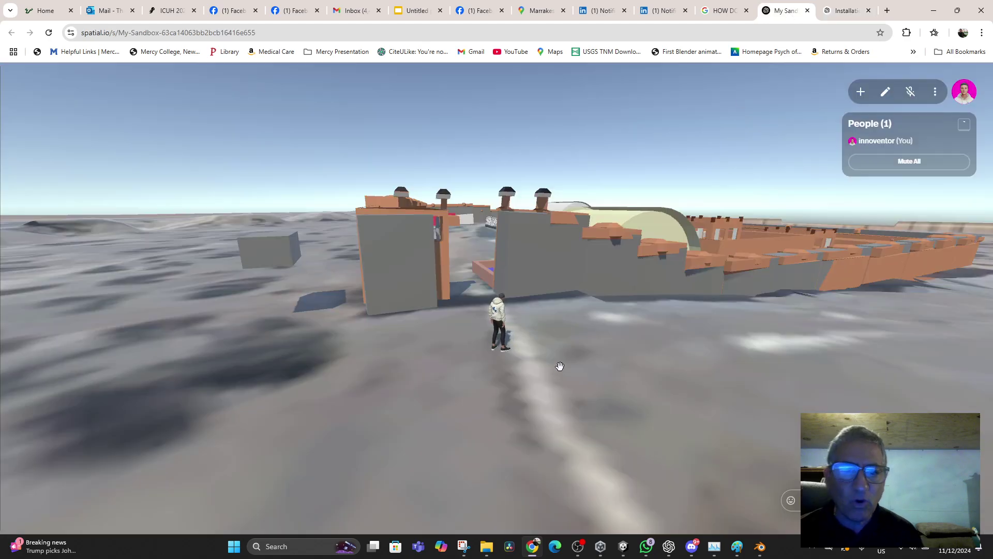
{"action": "left_click_drag", "start_coordinate": [560, 366], "coordinate": [828, 507]}
{"action": "key", "text": "w"}
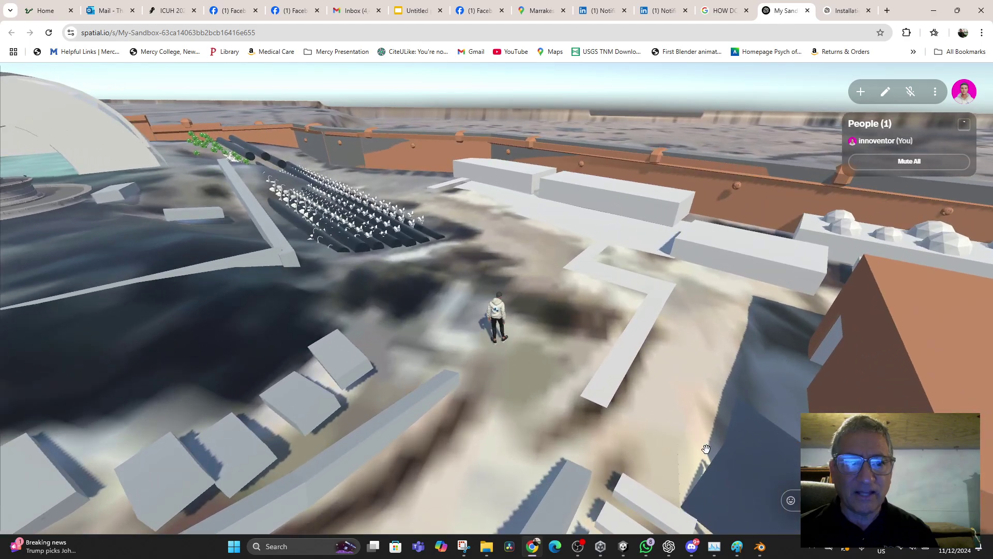
Step: Walk the avatar into the white arched greenhouse, look around inside and head back out towards the fountain
{"action": "left_click_drag", "start_coordinate": [706, 448], "coordinate": [273, 386]}
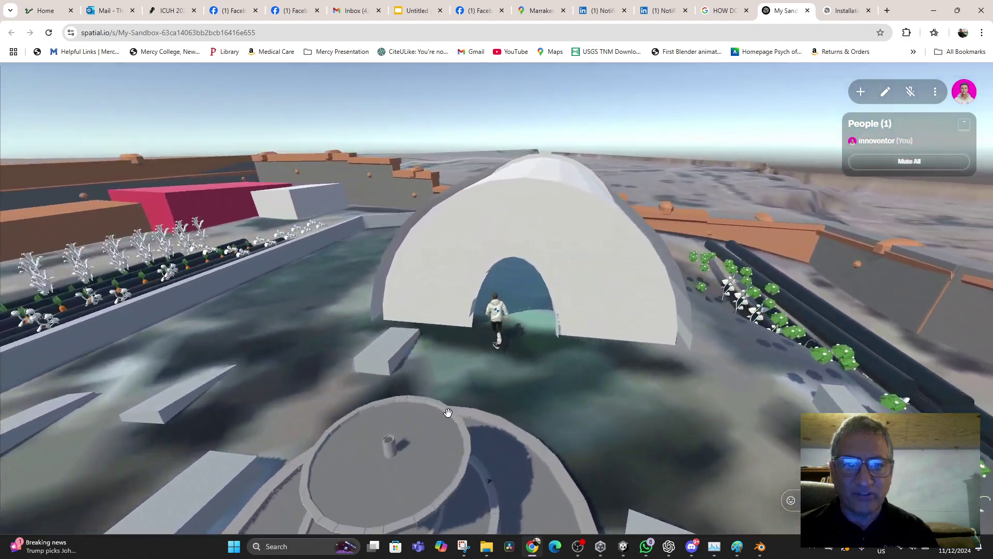
{"action": "key", "text": "w"}
{"action": "scroll", "coordinate": [490, 422], "scroll_direction": "up", "scroll_amount": 6}
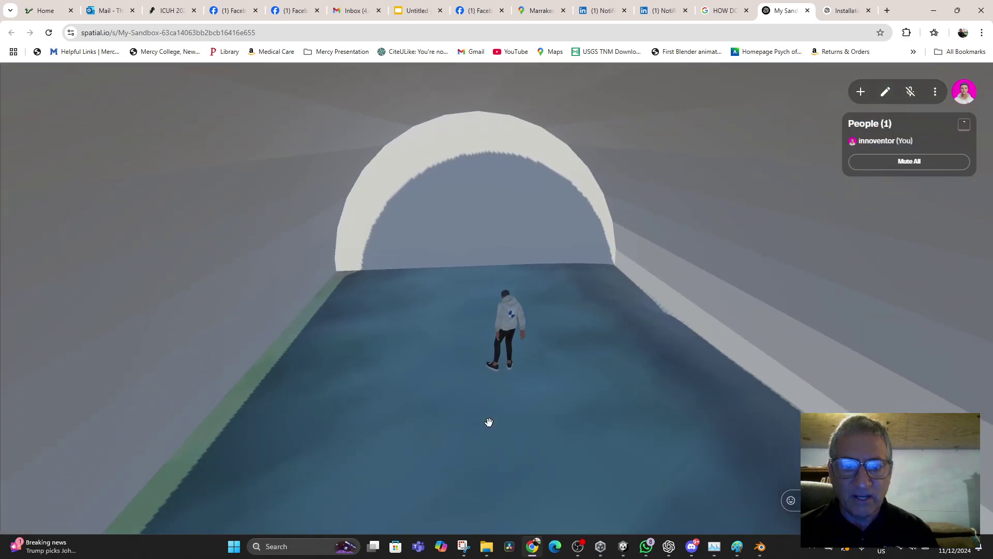
{"action": "left_click_drag", "start_coordinate": [921, 465], "coordinate": [869, 348]}
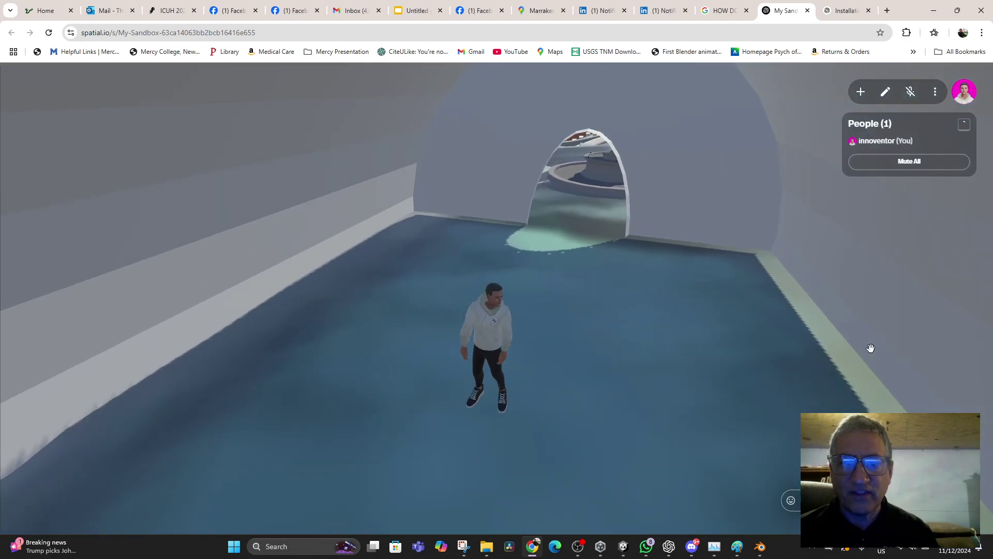
{"action": "key", "text": "w"}
{"action": "key", "text": "w"}
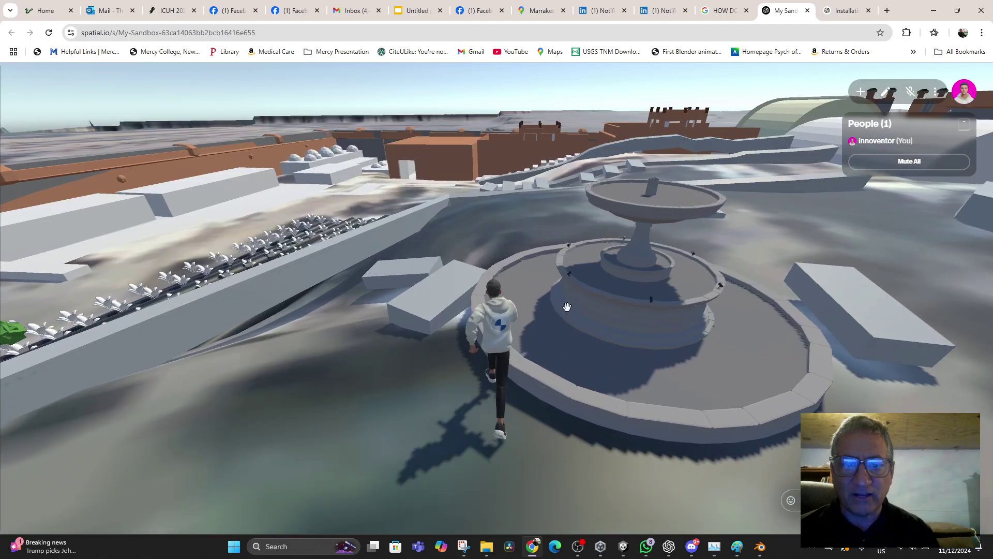
Step: Walk the avatar past the fountain and planting beds to the brown building and enter through its doorway
{"action": "key", "text": "w"}
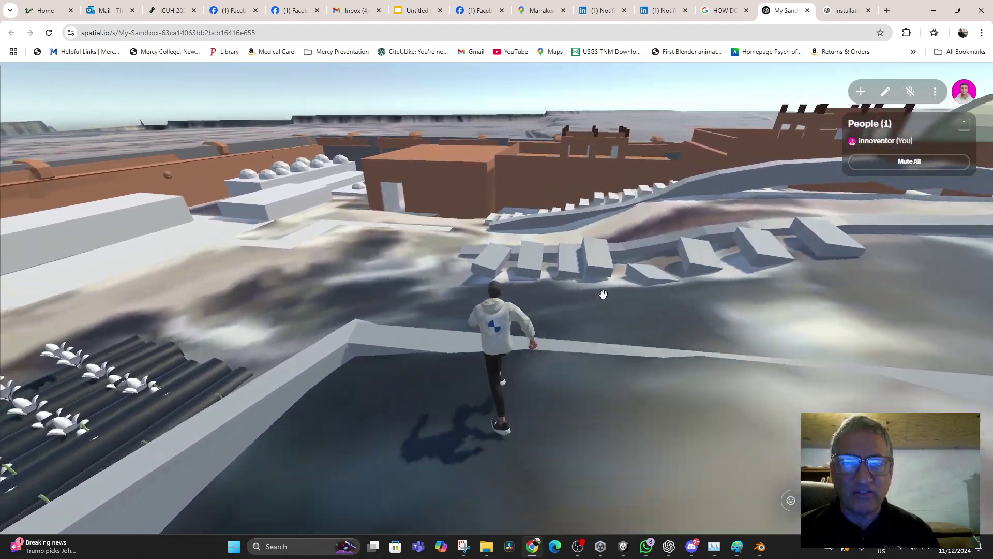
{"action": "key", "text": "w"}
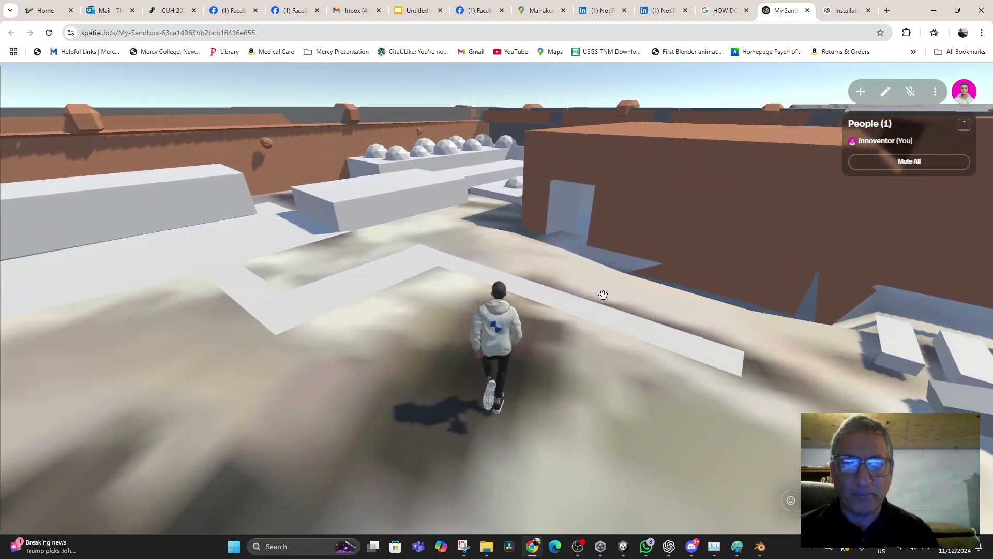
{"action": "key", "text": "w"}
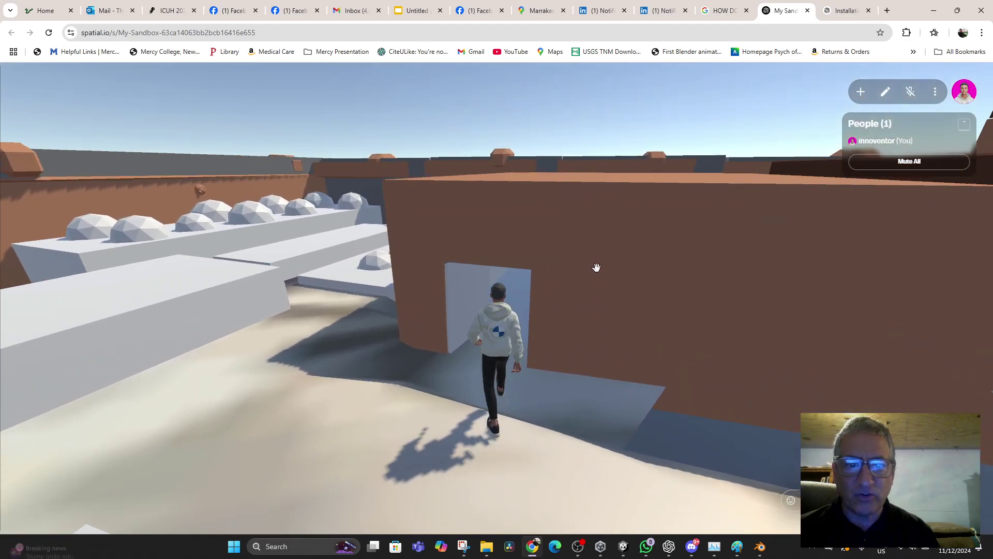
{"action": "key", "text": "w"}
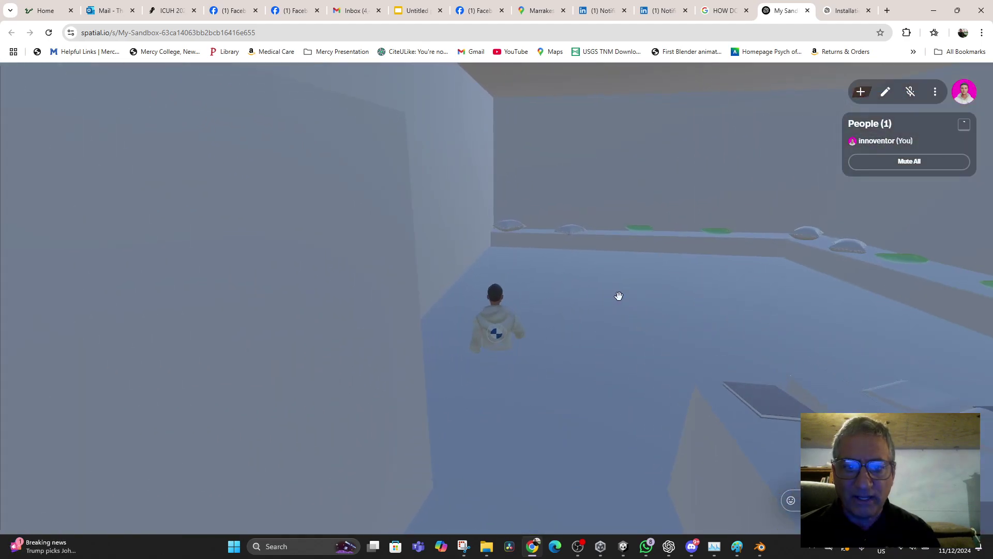
Step: View the building's interior from several angles, including the pillows, benches and books
{"action": "left_click_drag", "start_coordinate": [579, 315], "coordinate": [990, 262]}
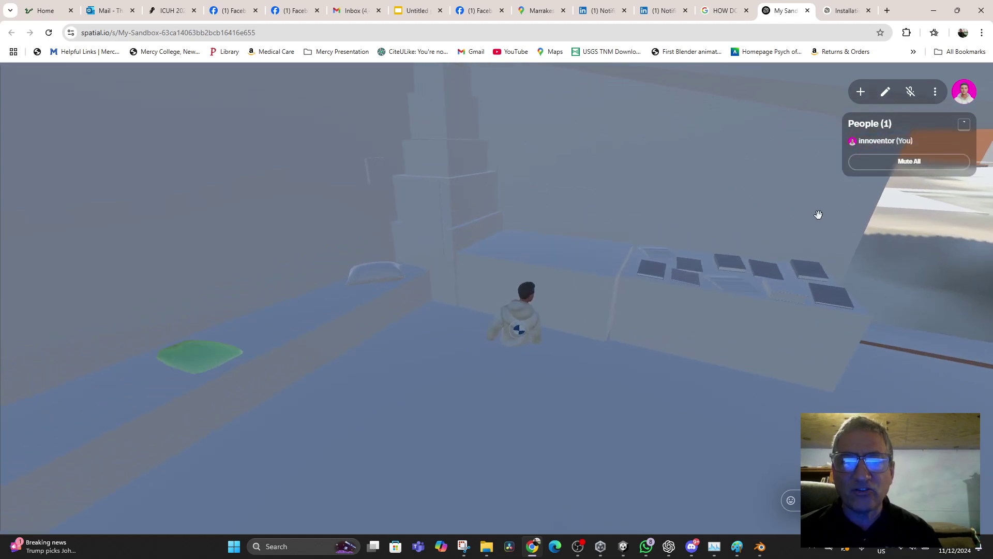
{"action": "left_click_drag", "start_coordinate": [818, 214], "coordinate": [448, 213]}
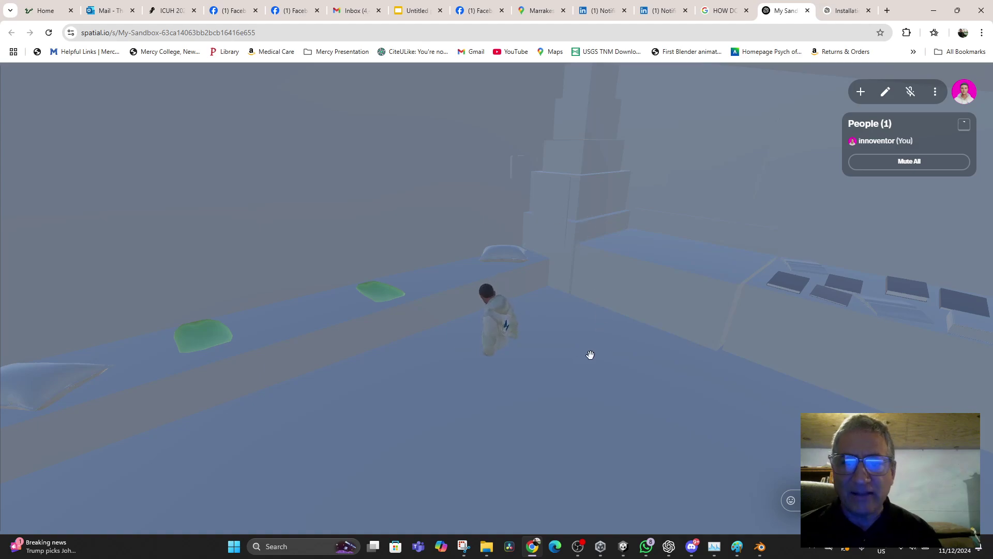
{"action": "left_click_drag", "start_coordinate": [590, 355], "coordinate": [498, 245]}
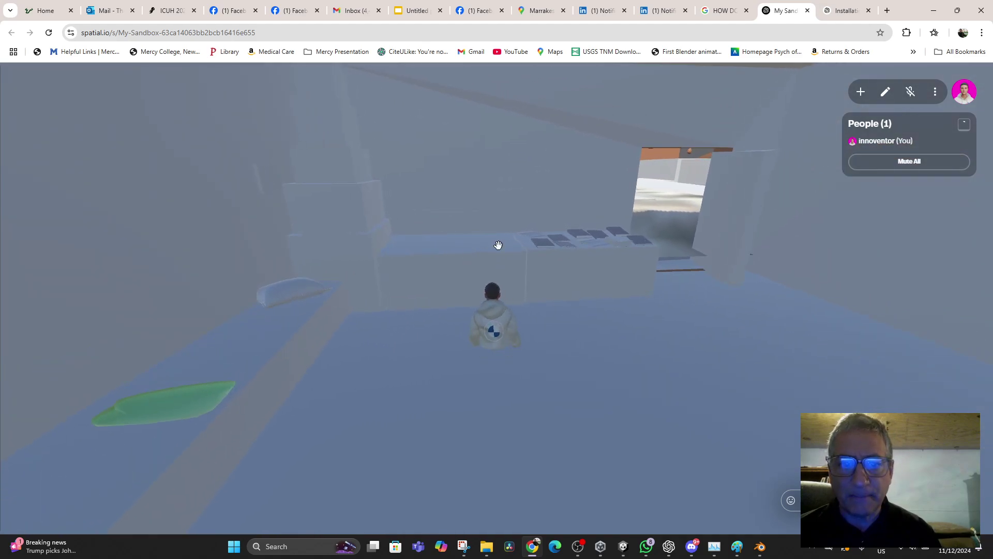
Step: Leave the building and run the avatar along the compound wall out onto the open terrain beside the path
{"action": "left_click_drag", "start_coordinate": [565, 346], "coordinate": [2, 282]}
{"action": "key", "text": "w"}
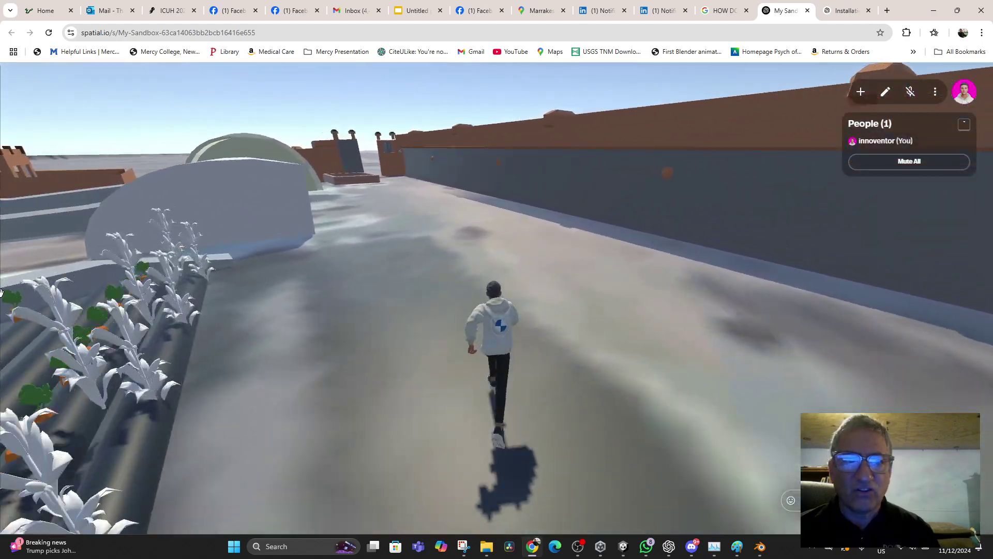
{"action": "key", "text": "w"}
{"action": "left_click_drag", "start_coordinate": [61, 306], "coordinate": [650, 373]}
{"action": "key", "text": "space"}
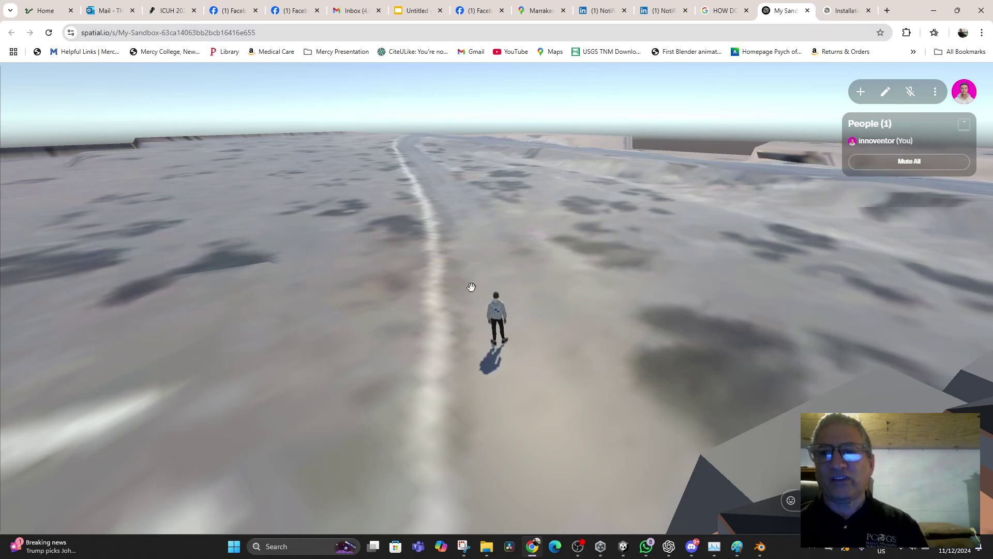
Step: Bring the avatar back through the entrance gate and look back at the pool and gate from inside
{"action": "left_click_drag", "start_coordinate": [463, 280], "coordinate": [276, 291]}
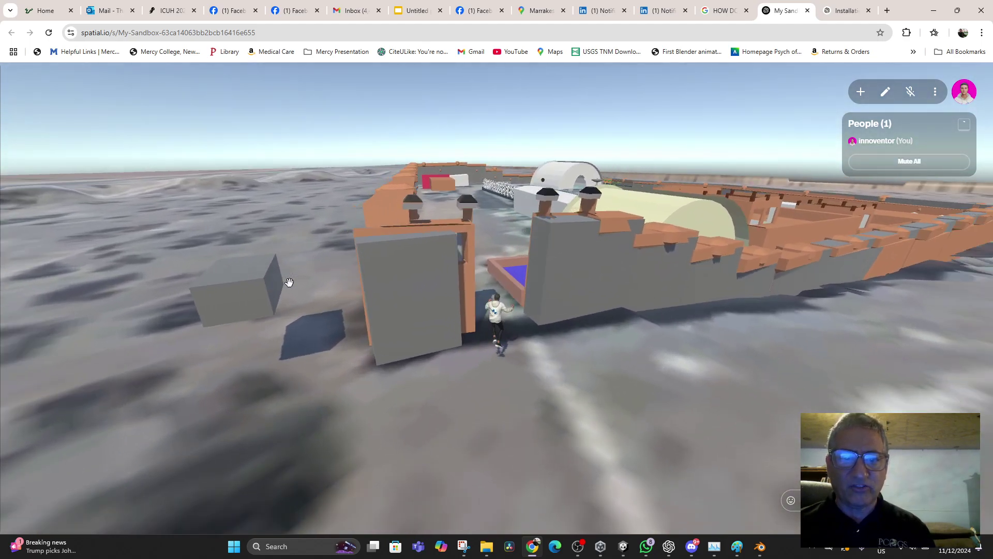
{"action": "key", "text": "w"}
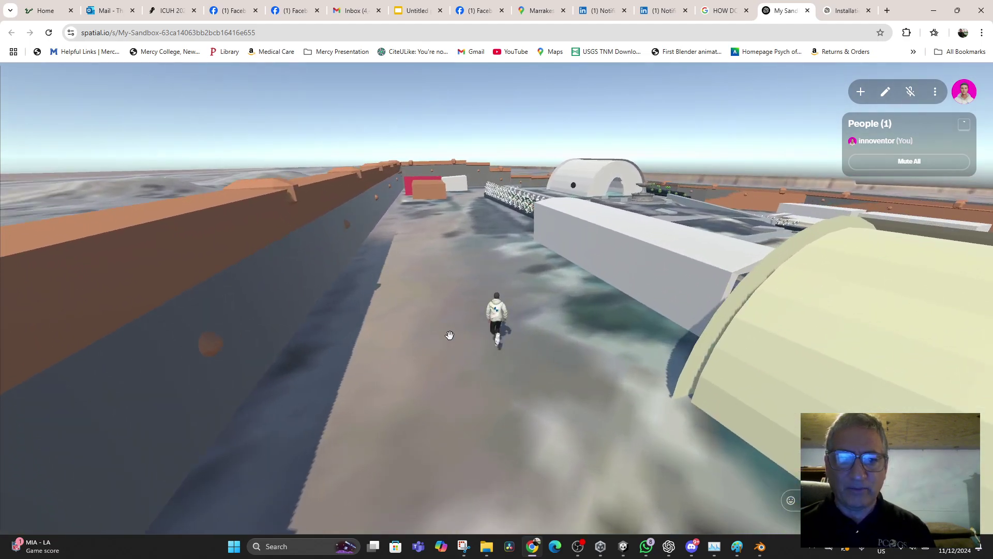
{"action": "left_click_drag", "start_coordinate": [438, 351], "coordinate": [898, 371]}
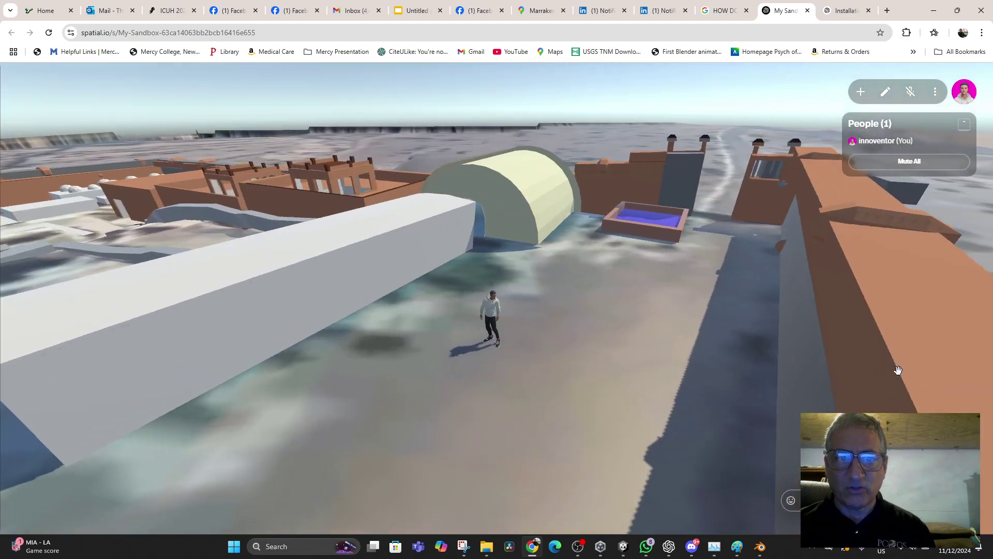
Step: Move and jump the avatar around the compound to view the rooftop terraces, planting beds and surrounding terrain
{"action": "key", "text": "w"}
{"action": "left_click_drag", "start_coordinate": [476, 324], "coordinate": [242, 274]}
{"action": "key", "text": "space"}
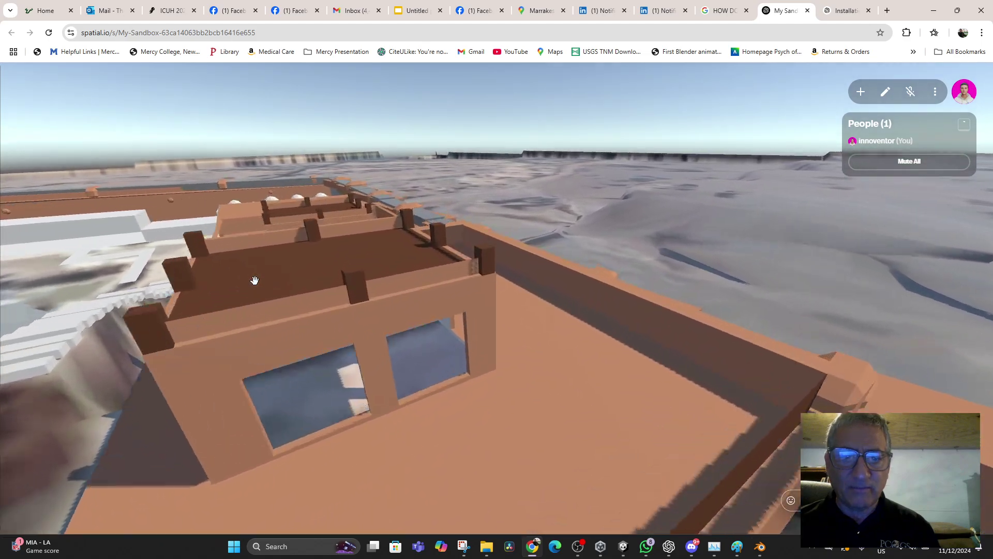
{"action": "left_click_drag", "start_coordinate": [254, 280], "coordinate": [799, 376]}
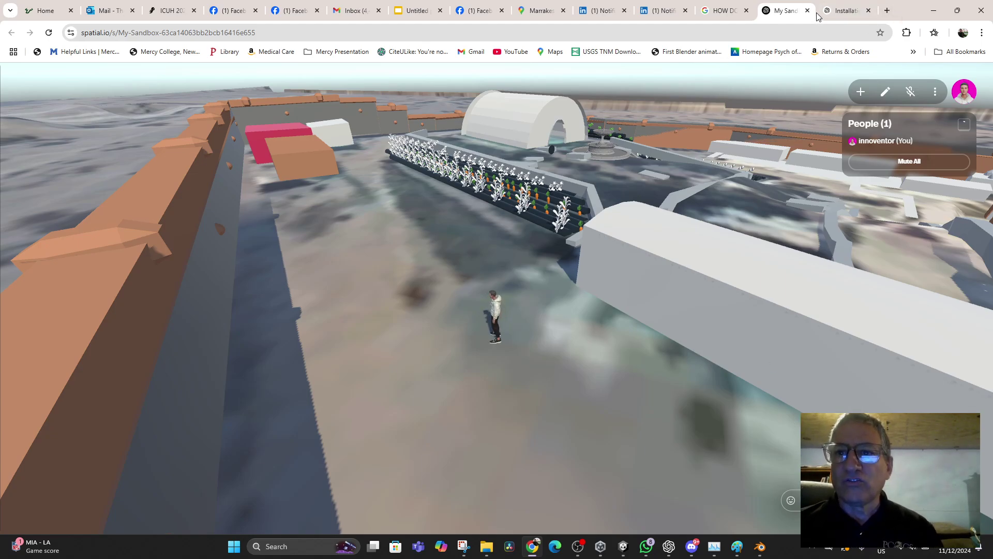
Step: Check the Unity Hub project list and minimize it, switch to Blender and inspect the brown building's doorway up close
{"action": "left_click", "coordinate": [603, 550]}
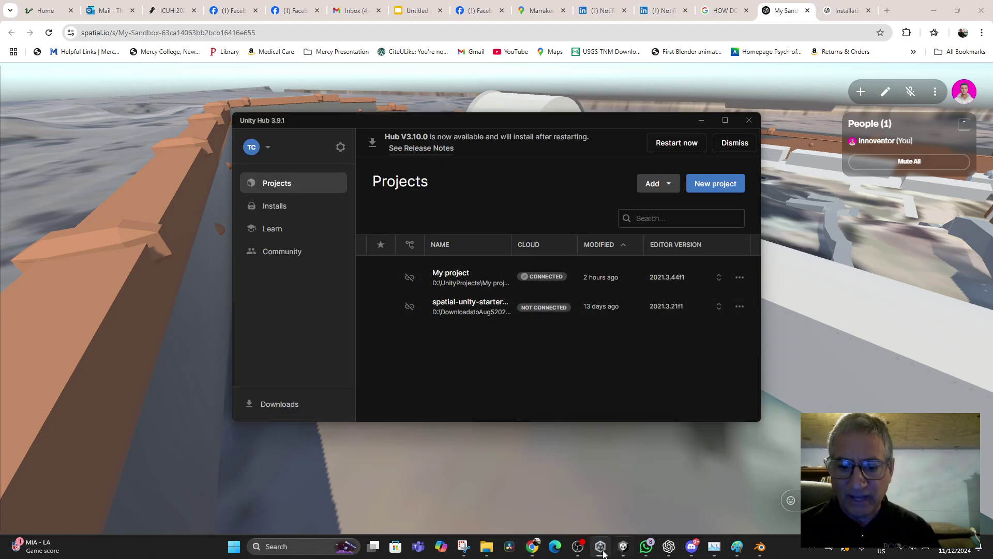
{"action": "left_click", "coordinate": [702, 120]}
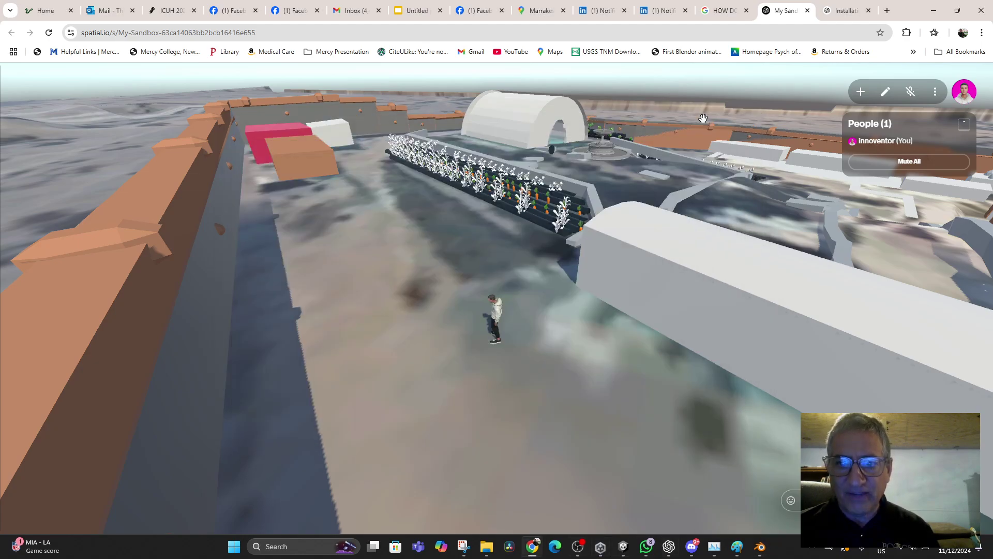
{"action": "left_click", "coordinate": [761, 548]}
{"action": "scroll", "coordinate": [610, 374], "scroll_direction": "up", "scroll_amount": 10}
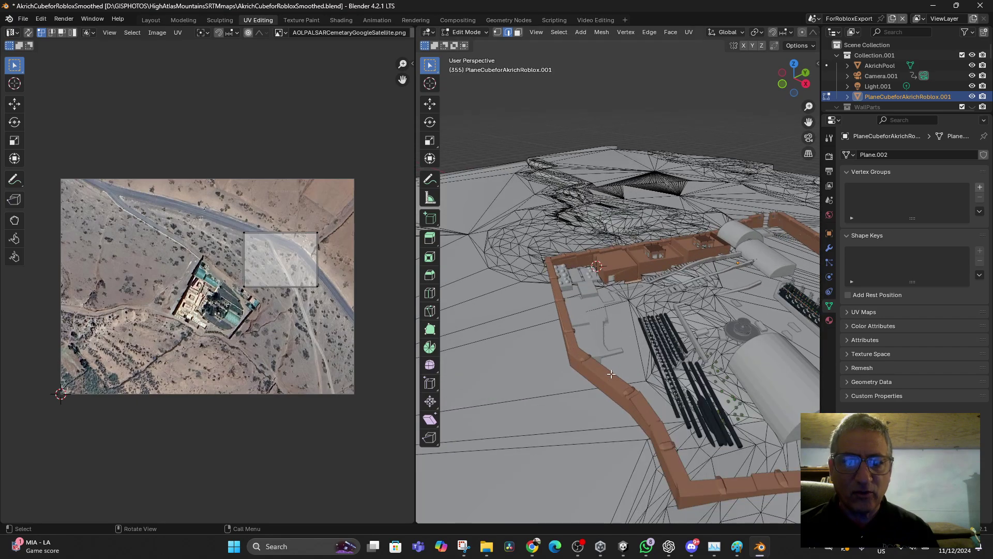
{"action": "scroll", "coordinate": [610, 373], "scroll_direction": "down", "scroll_amount": 3}
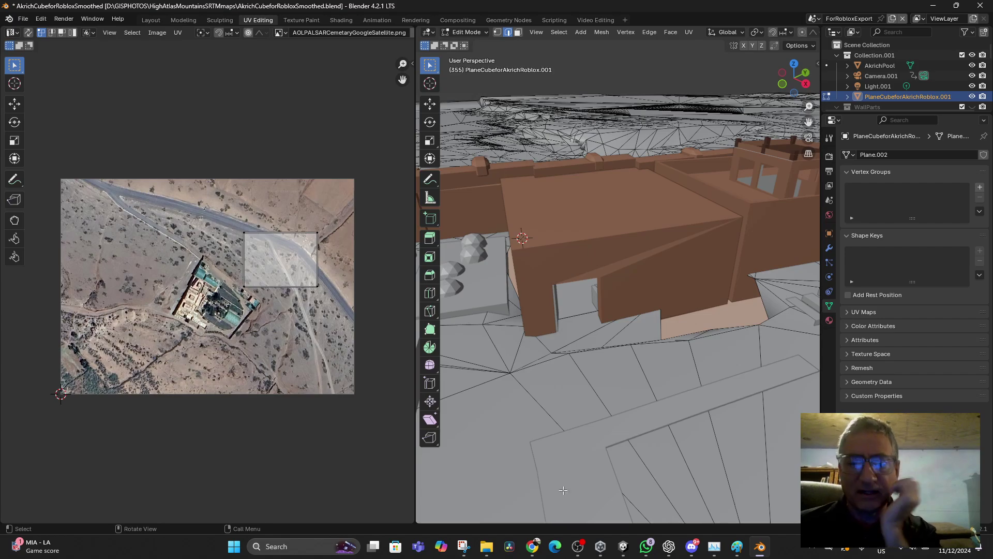
{"action": "mouse_move", "coordinate": [622, 546]}
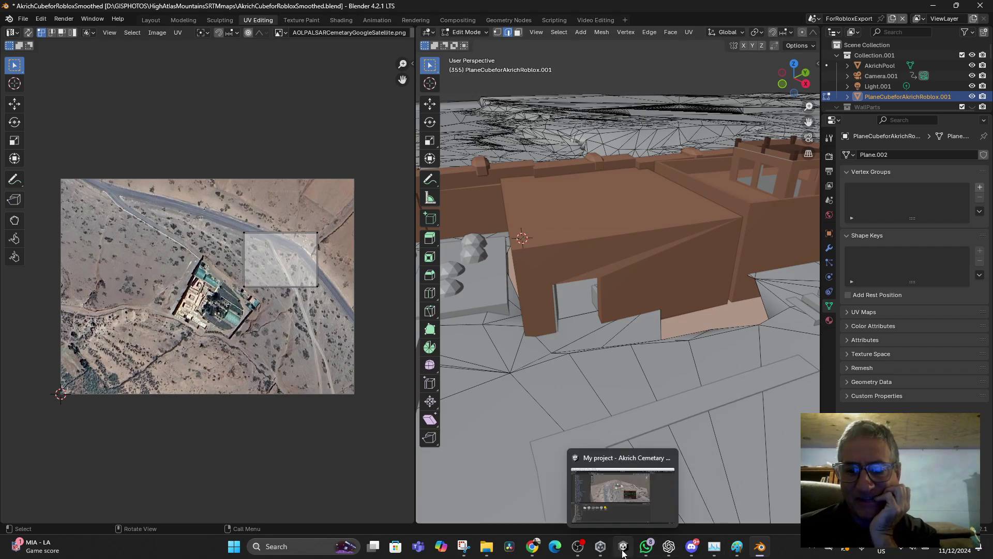
Step: Switch to the Unity project and inspect the compound's flat-roofed brown building and the planting beds beside it up close
{"action": "left_click", "coordinate": [610, 514]}
{"action": "scroll", "coordinate": [347, 178], "scroll_direction": "up", "scroll_amount": 8}
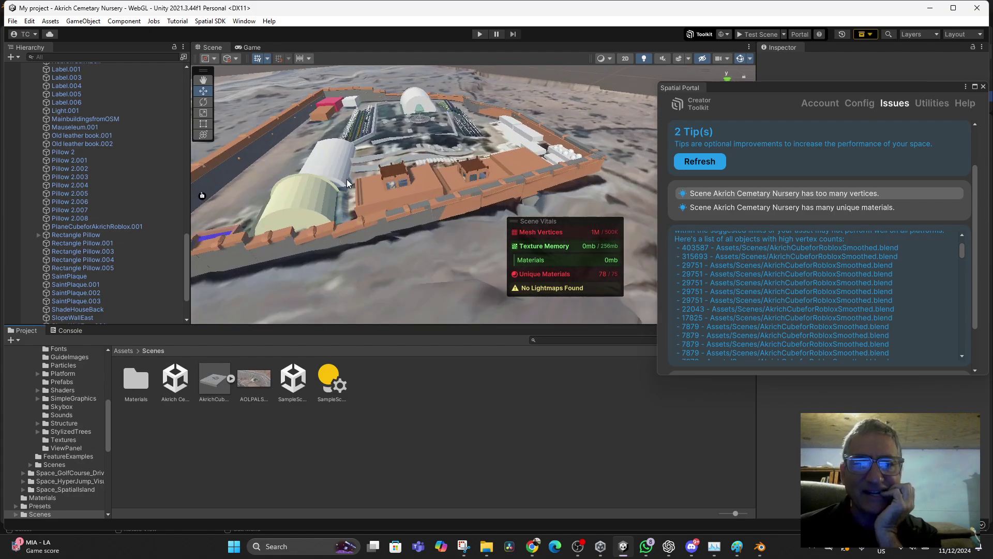
{"action": "left_click_drag", "start_coordinate": [561, 163], "coordinate": [390, 286], "text": "alt"}
{"action": "middle_click_drag", "start_coordinate": [390, 286], "coordinate": [455, 177]}
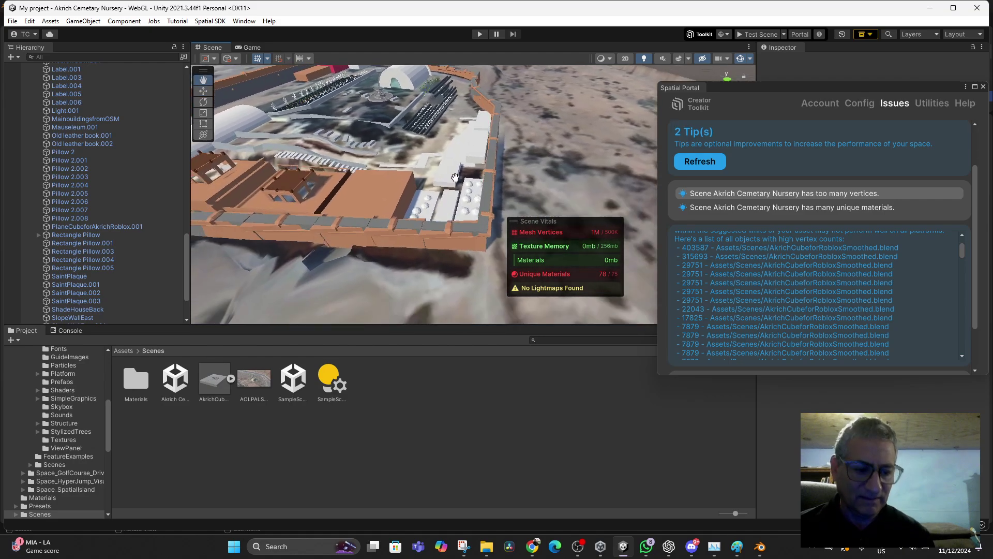
{"action": "left_click", "coordinate": [374, 209]}
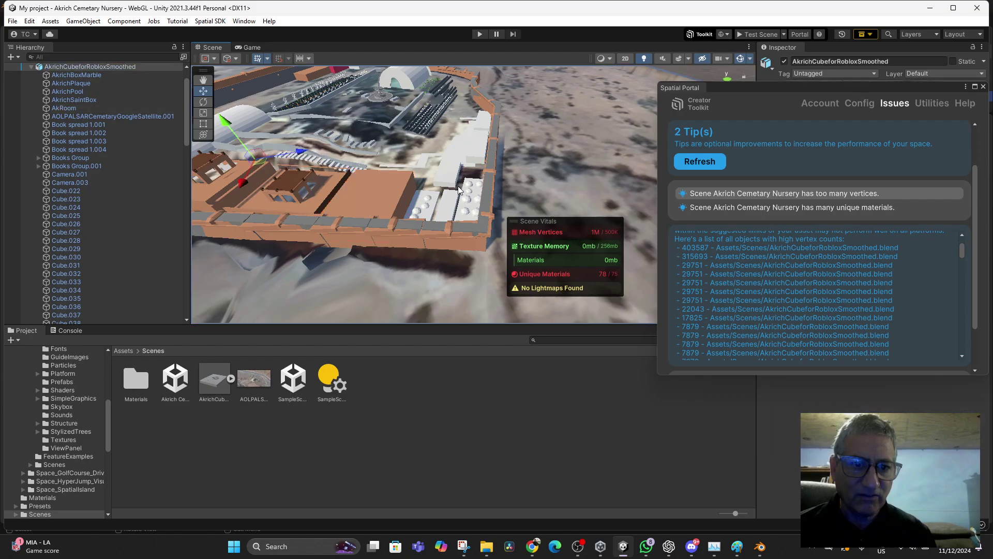
{"action": "left_click_drag", "start_coordinate": [375, 208], "coordinate": [403, 220], "text": "alt"}
{"action": "scroll", "coordinate": [391, 224], "scroll_direction": "up", "scroll_amount": 4}
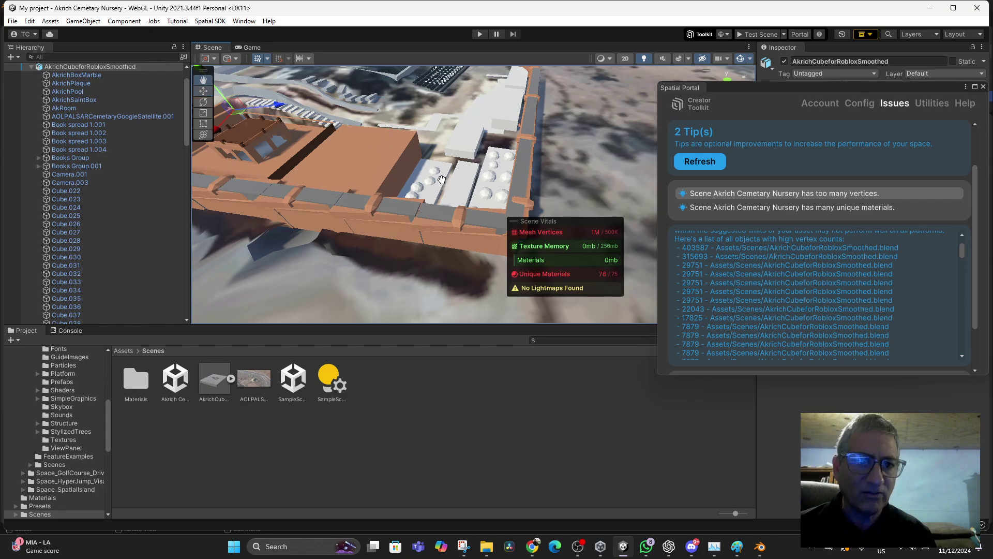
{"action": "middle_click_drag", "start_coordinate": [441, 179], "coordinate": [483, 190]}
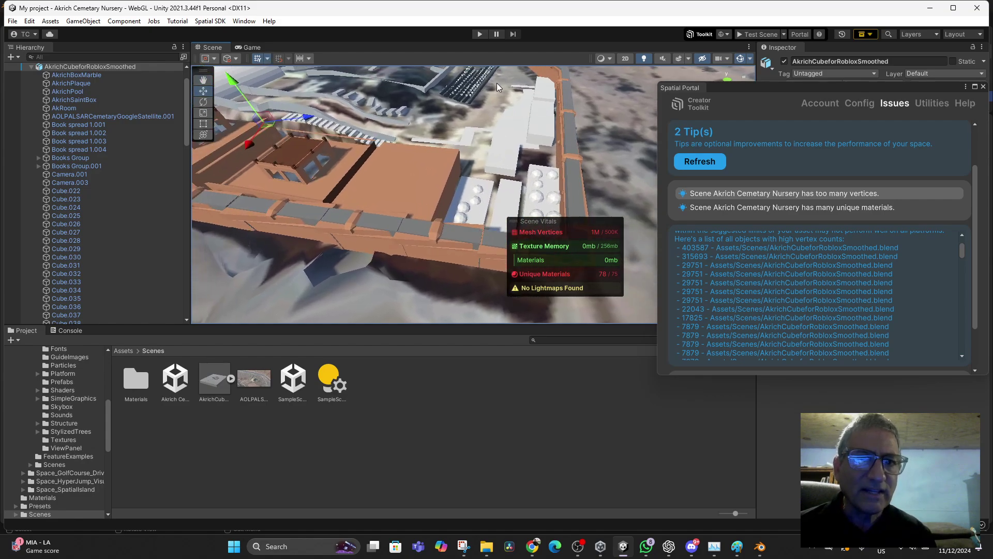
{"action": "scroll", "coordinate": [458, 172], "scroll_direction": "up", "scroll_amount": 6}
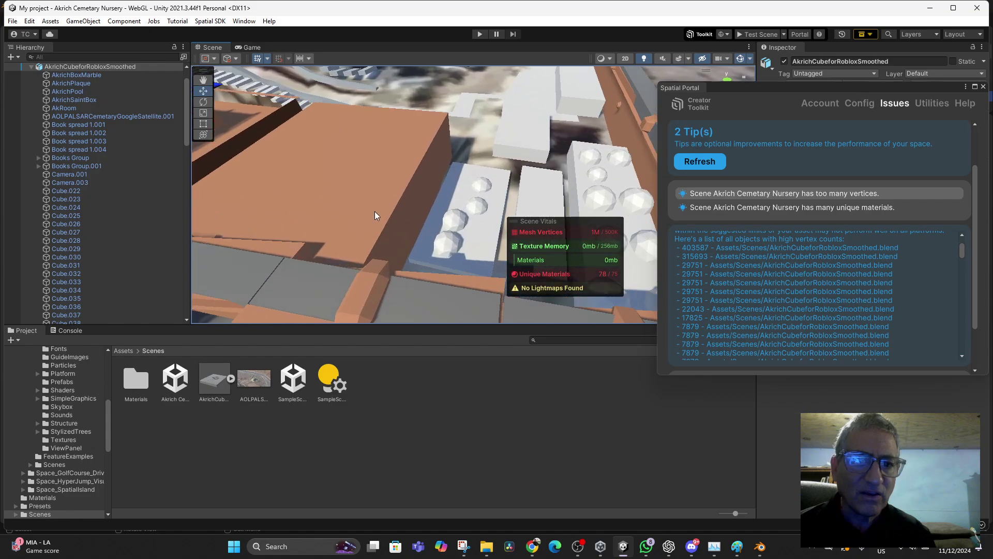
{"action": "middle_click_drag", "start_coordinate": [355, 202], "coordinate": [440, 204]}
{"action": "scroll", "coordinate": [434, 235], "scroll_direction": "up", "scroll_amount": 8}
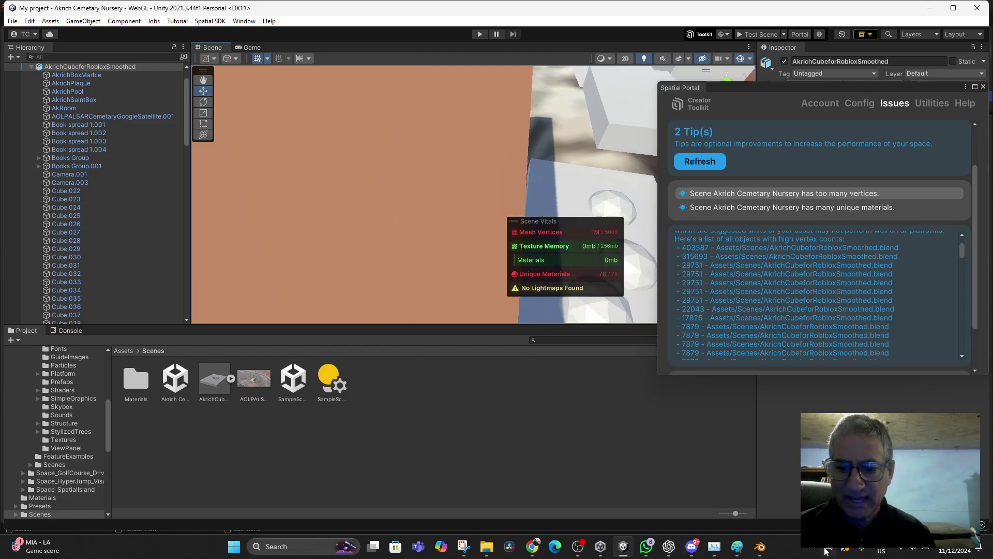
Step: Switch to Blender's Layout workspace and view the textured compound with its walls, buildings and terrain
{"action": "left_click", "coordinate": [760, 546]}
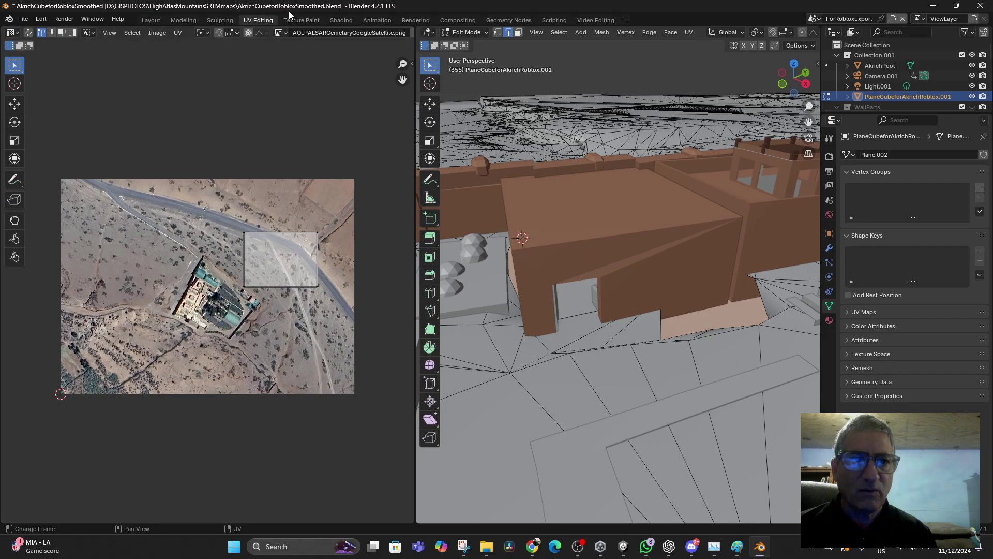
{"action": "left_click", "coordinate": [151, 19]}
{"action": "scroll", "coordinate": [467, 252], "scroll_direction": "up", "scroll_amount": 4}
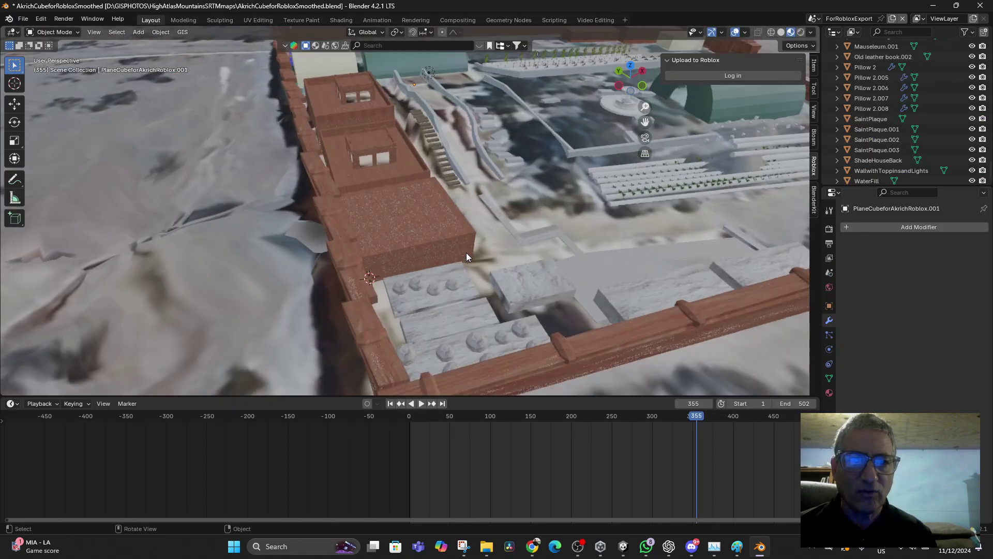
{"action": "scroll", "coordinate": [466, 252], "scroll_direction": "down", "scroll_amount": 2}
{"action": "mouse_move", "coordinate": [467, 252]}
{"action": "middle_mouse_down"}
{"action": "mouse_move", "coordinate": [492, 230]}
{"action": "mouse_move", "coordinate": [461, 251]}
{"action": "mouse_move", "coordinate": [469, 245]}
{"action": "middle_mouse_up"}
{"action": "scroll", "coordinate": [464, 252], "scroll_direction": "up", "scroll_amount": 4}
{"action": "scroll", "coordinate": [464, 252], "scroll_direction": "down", "scroll_amount": 3}
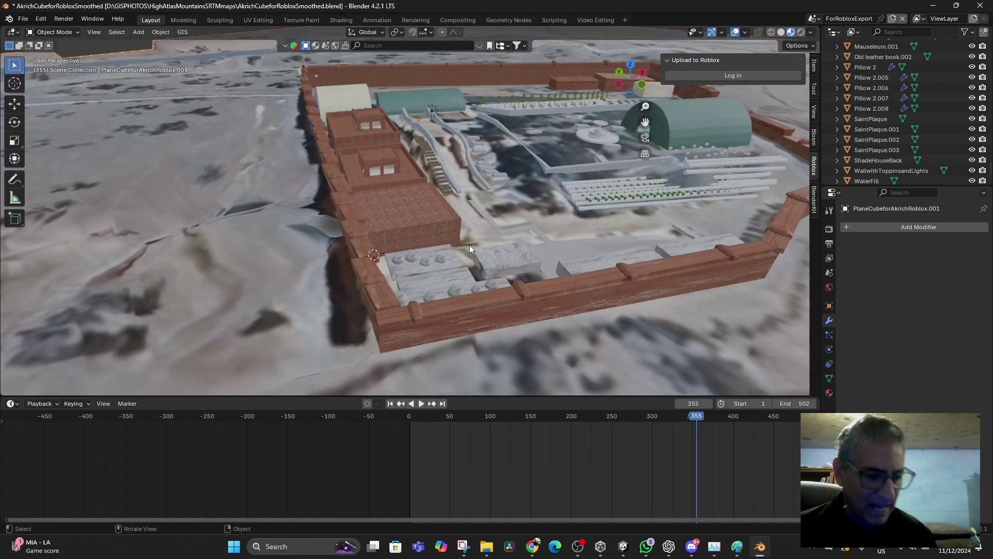
{"action": "key", "text": "shift"}
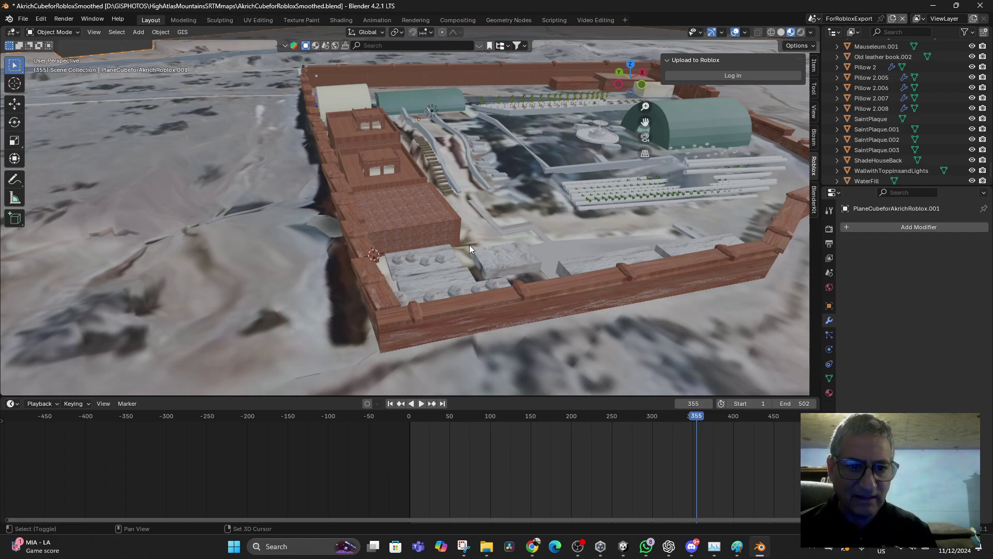
{"action": "middle_click_drag", "start_coordinate": [469, 244], "coordinate": [555, 253], "text": "shift"}
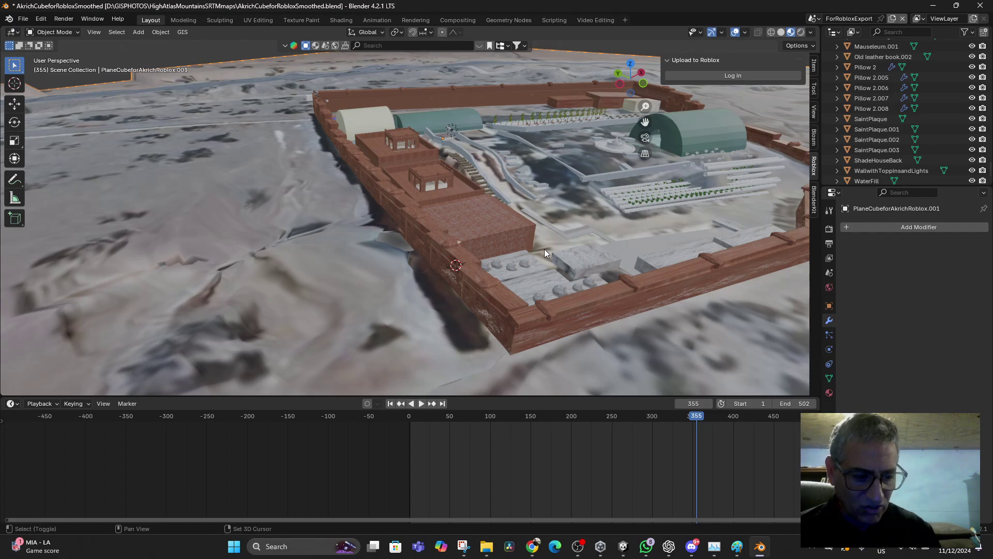
Step: Use walk navigation to enter the brown building and view the shrine room's marble box, plaques and book table
{"action": "key", "text": "shift+grave"}
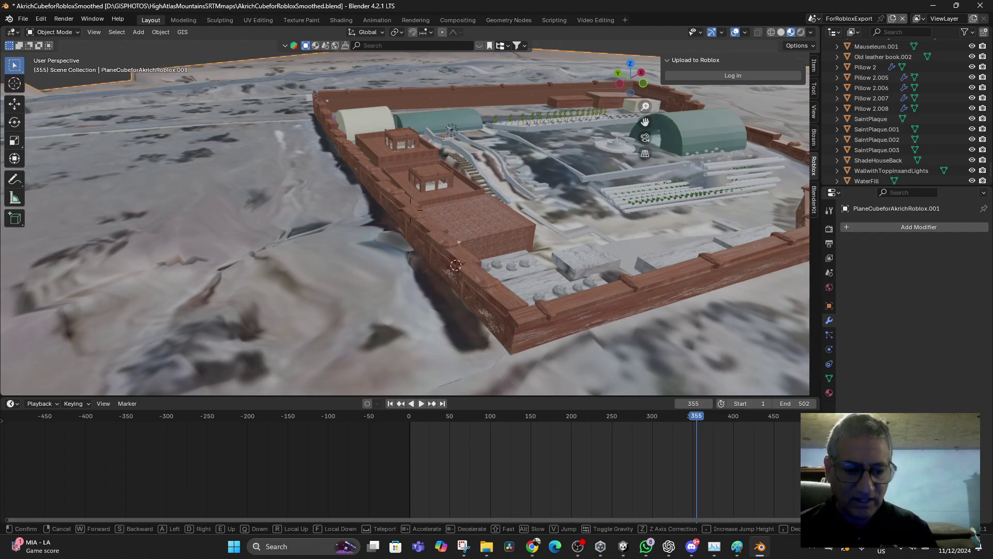
{"action": "key", "text": "s"}
{"action": "key", "text": "w"}
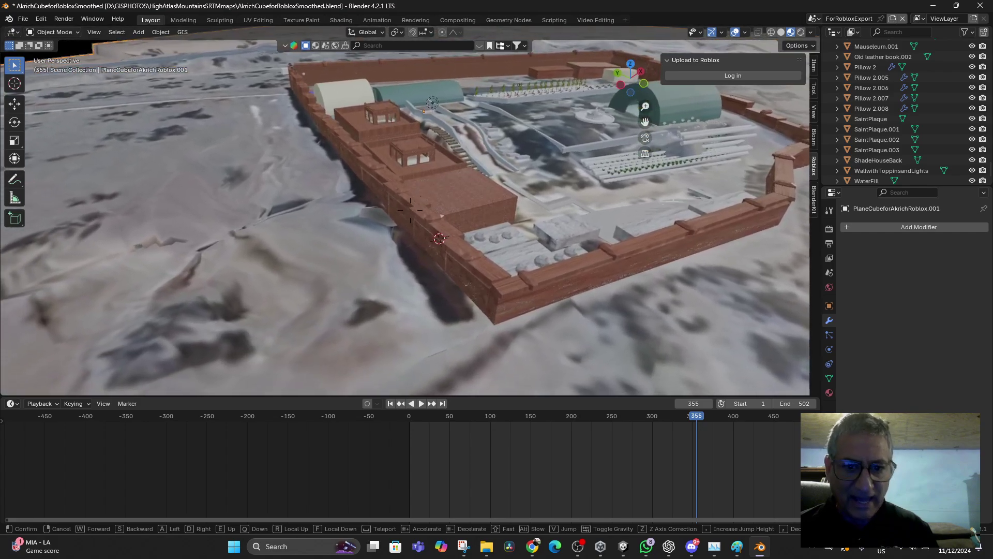
{"action": "key", "text": "w"}
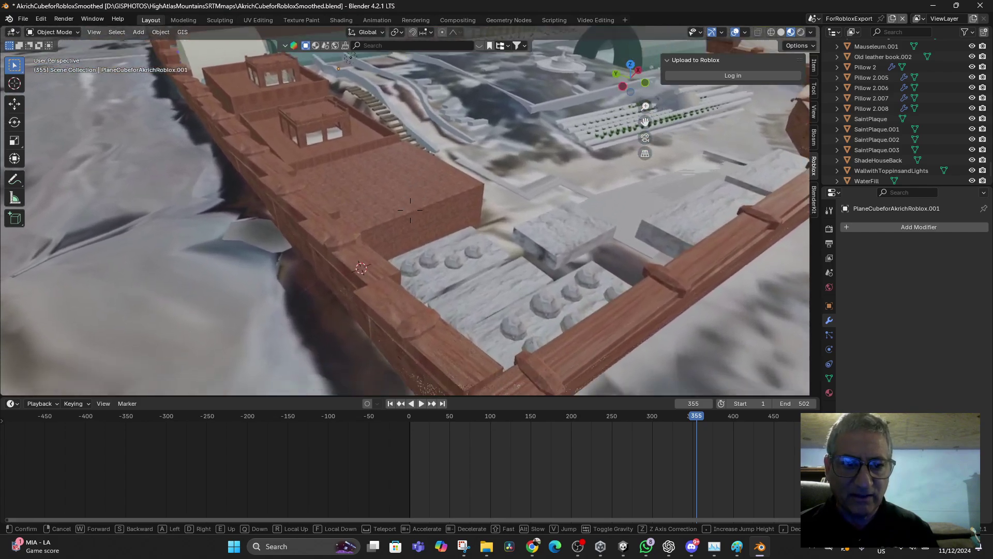
{"action": "key", "text": "w"}
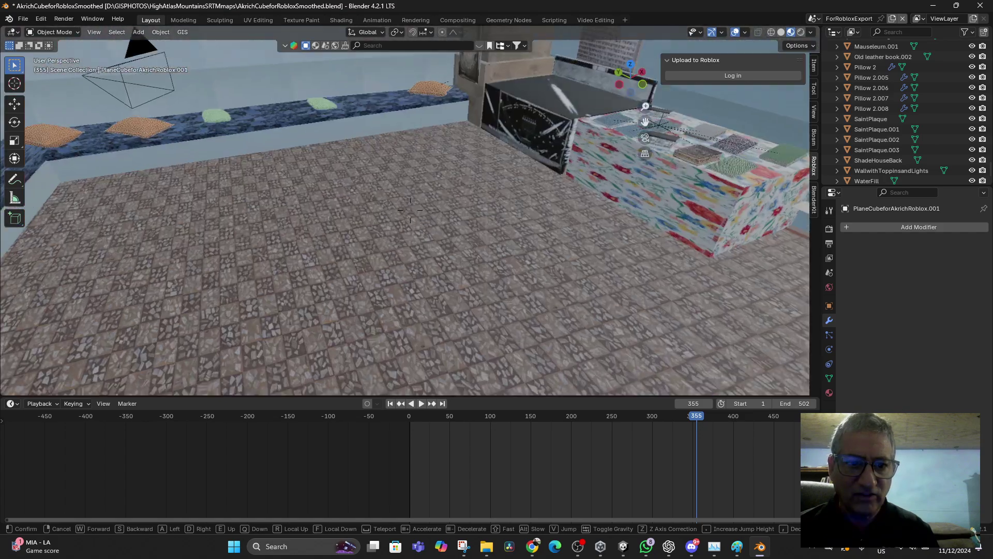
{"action": "key", "text": "w"}
{"action": "key", "text": "a"}
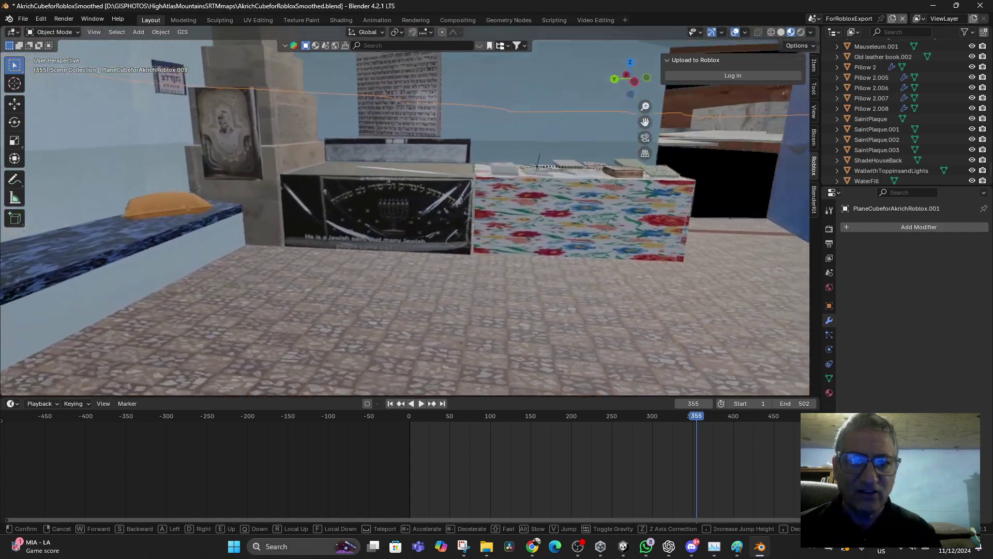
{"action": "key", "text": "w"}
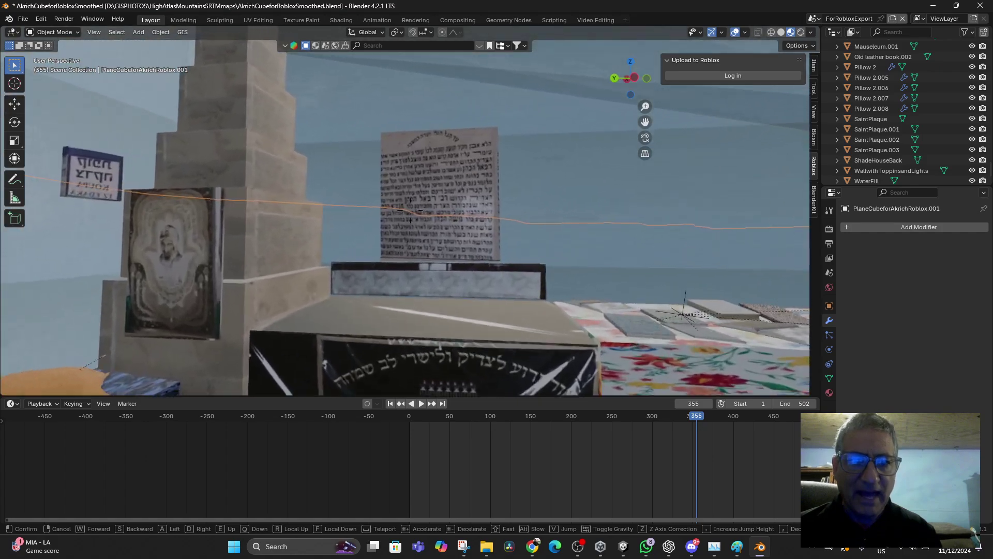
{"action": "key", "text": "s"}
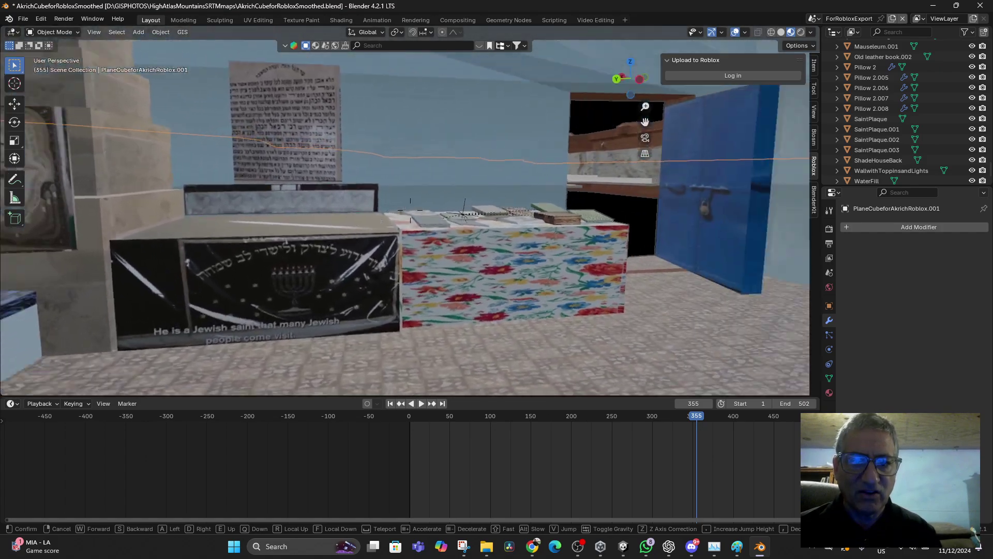
Step: Walk through the adjoining brown-walled room, leave walk navigation and view the whole compound from outside
{"action": "key", "text": "w"}
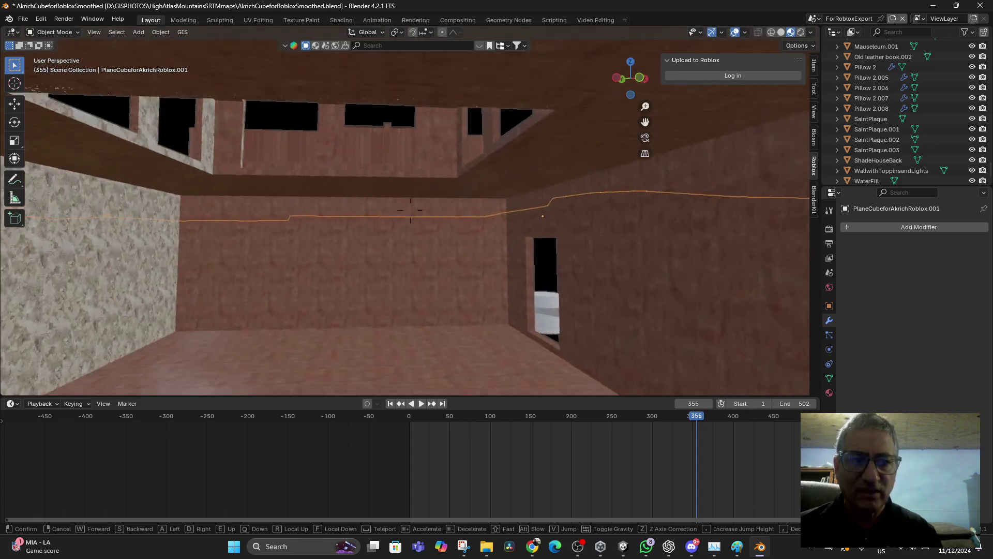
{"action": "key", "text": "w"}
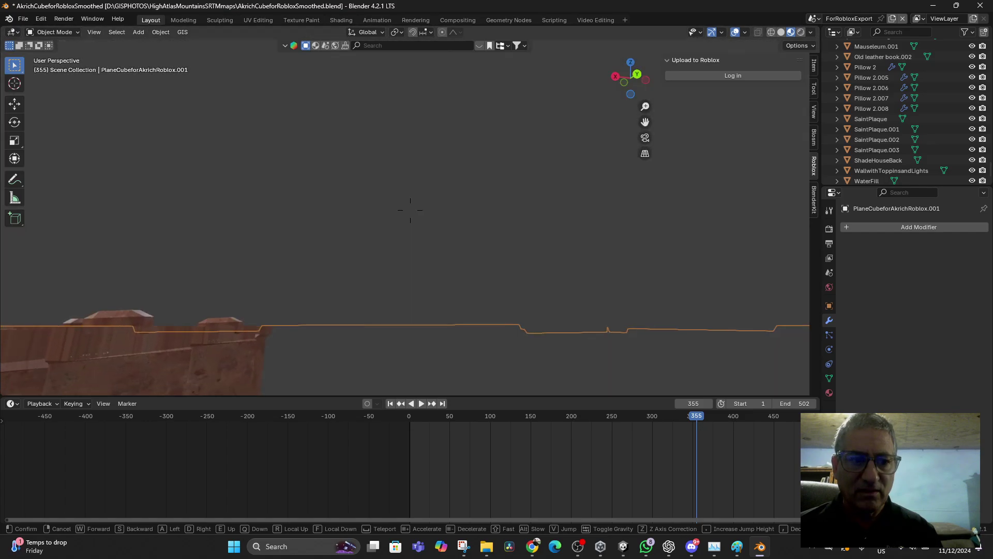
{"action": "left_click", "coordinate": [526, 222]}
{"action": "middle_click_drag", "start_coordinate": [527, 228], "coordinate": [312, 231]}
{"action": "scroll", "coordinate": [381, 243], "scroll_direction": "up", "scroll_amount": 3}
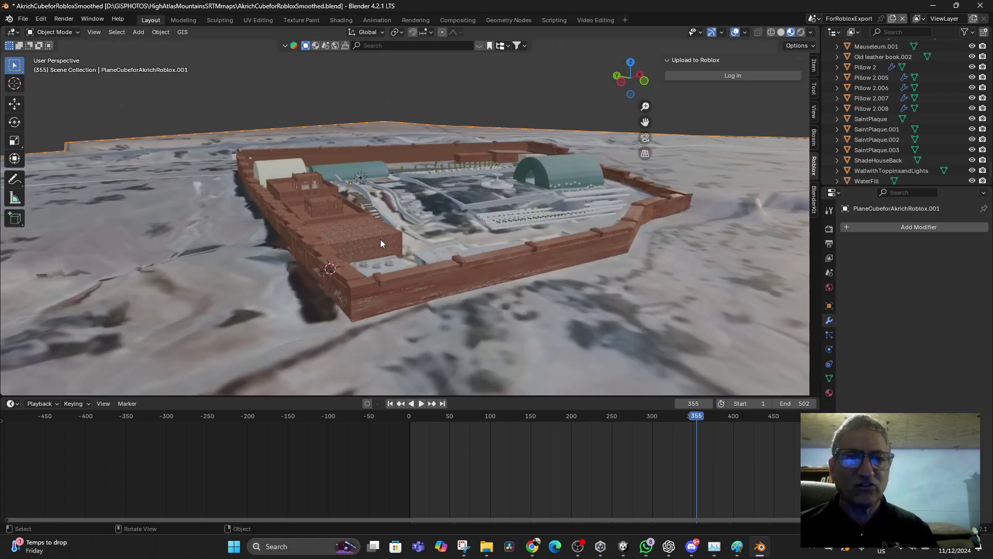
Step: Return to Unity, close the Spatial Portal window and bring the scene view inside the brown building's room
{"action": "left_click", "coordinate": [623, 548]}
{"action": "scroll", "coordinate": [429, 155], "scroll_direction": "down", "scroll_amount": 10}
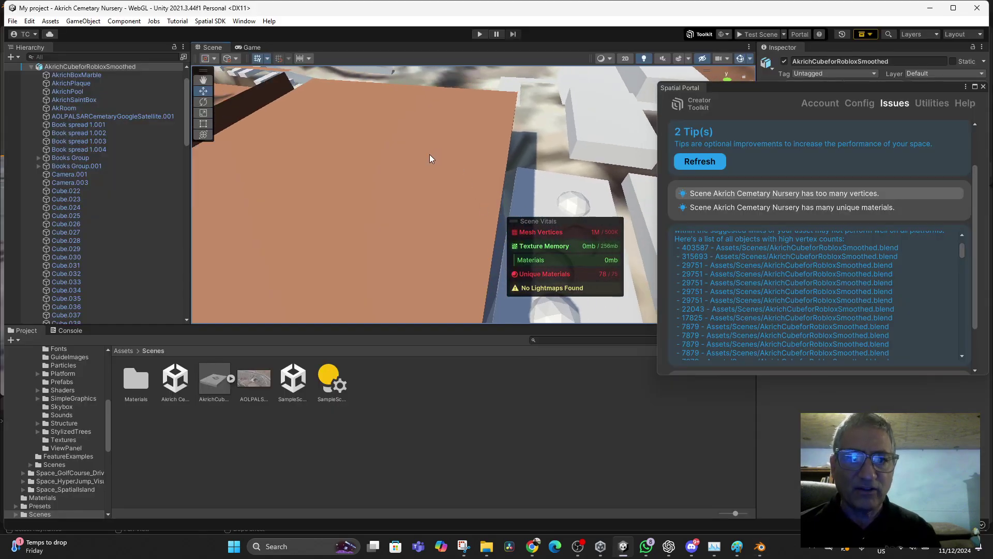
{"action": "left_click_drag", "start_coordinate": [984, 83], "coordinate": [984, 86]}
{"action": "left_click", "coordinate": [983, 89]}
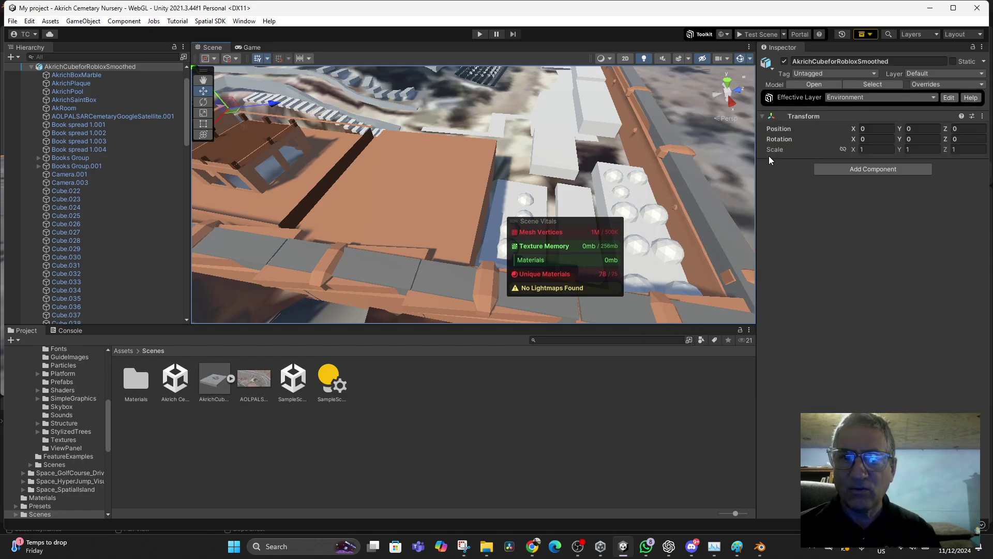
{"action": "middle_click_drag", "start_coordinate": [498, 247], "coordinate": [447, 195]}
{"action": "right_click_drag", "start_coordinate": [448, 195], "coordinate": [382, 167]}
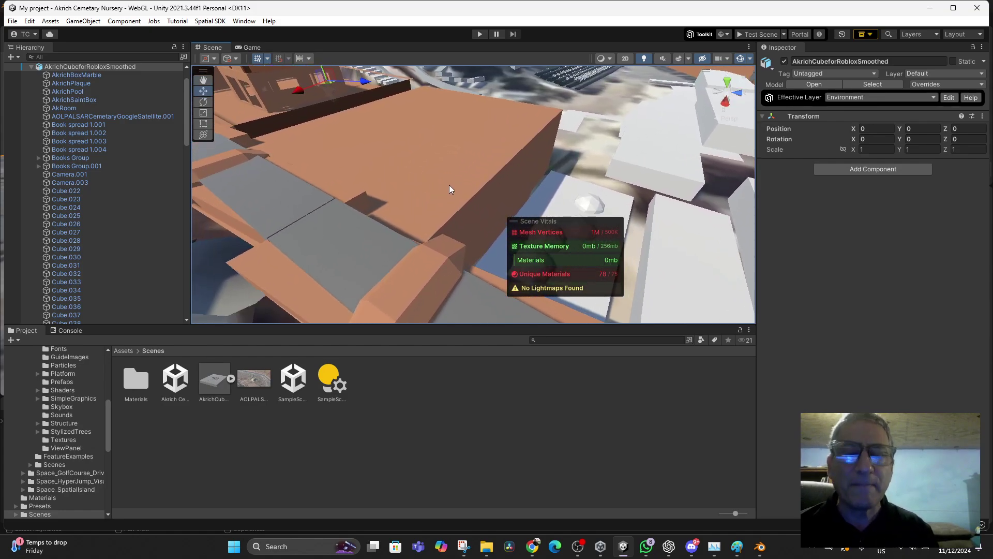
{"action": "right_click_drag", "start_coordinate": [458, 186], "coordinate": [577, 169]}
Step: Select the AkRoom object, add a Mesh Collider component to it and check the room's interior in the scene
{"action": "left_click", "coordinate": [565, 187]}
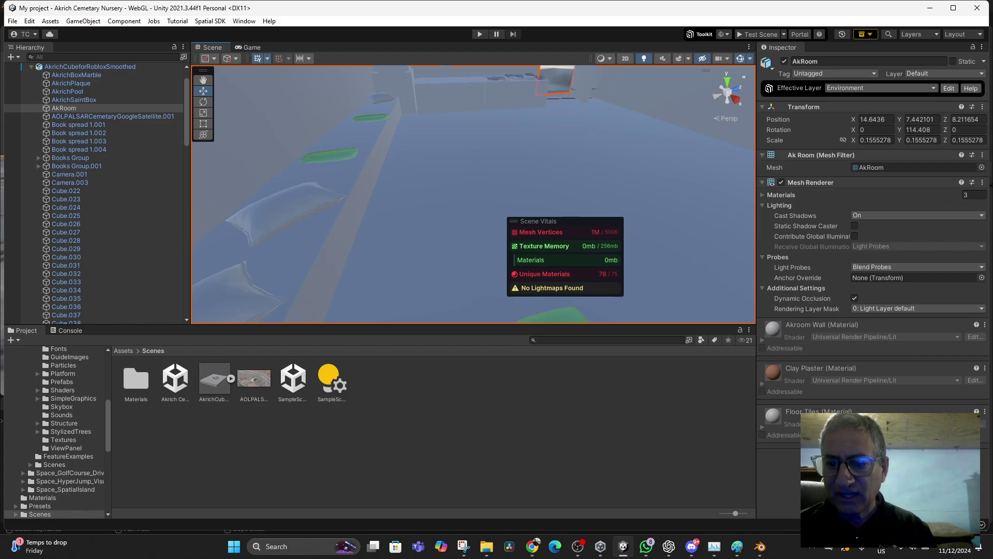
{"action": "left_click", "coordinate": [872, 456]}
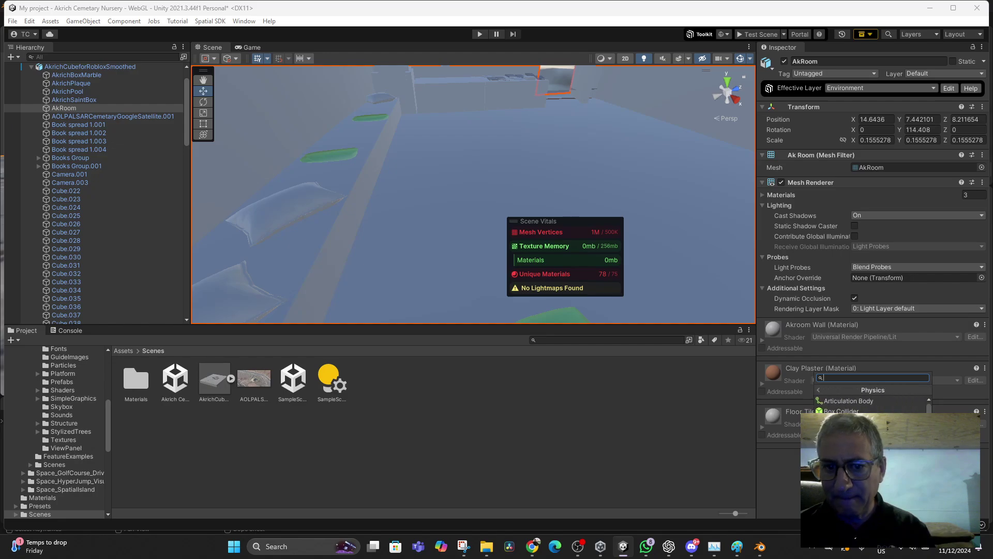
{"action": "left_click", "coordinate": [848, 504]}
{"action": "scroll", "coordinate": [782, 412], "scroll_direction": "down", "scroll_amount": 1}
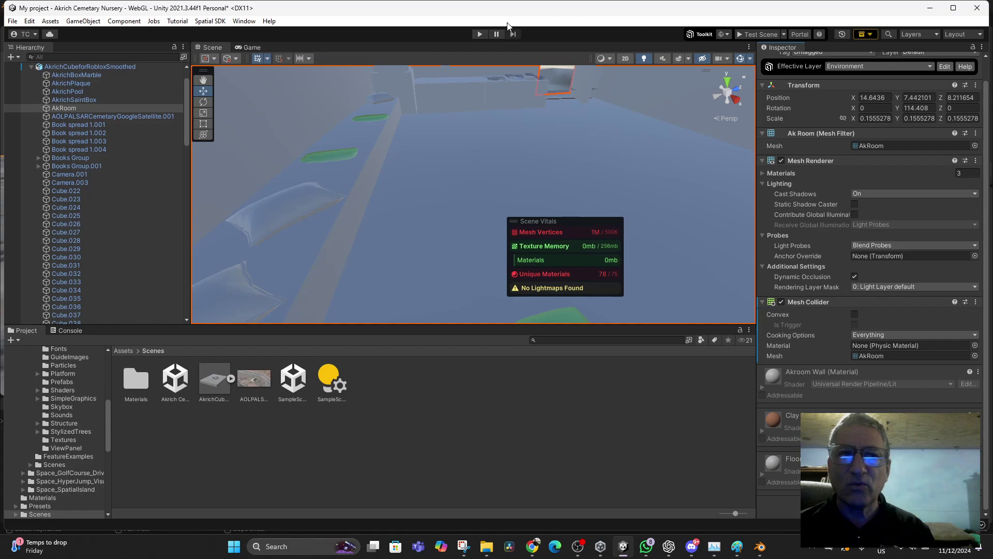
{"action": "key", "text": "f"}
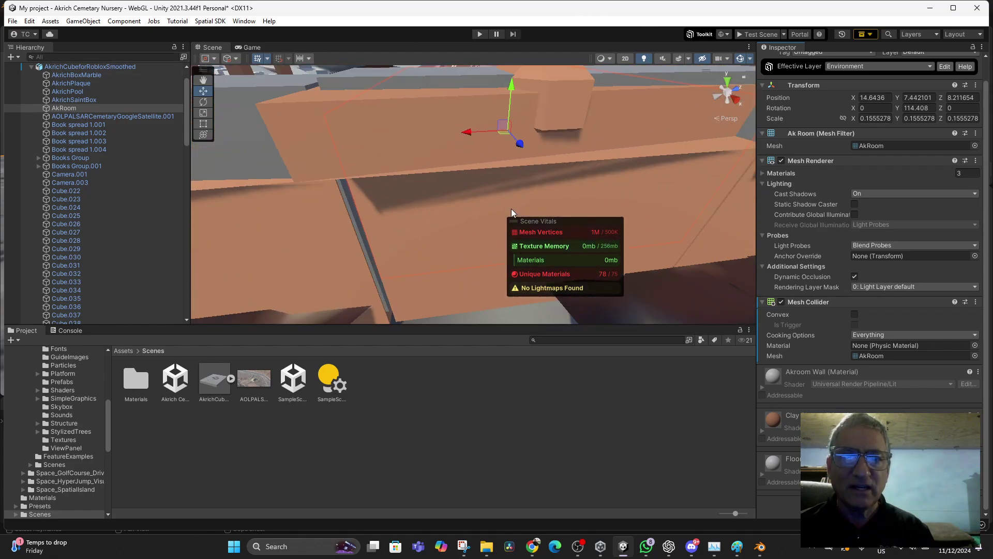
{"action": "scroll", "coordinate": [511, 212], "scroll_direction": "up", "scroll_amount": 5}
{"action": "middle_click_drag", "start_coordinate": [511, 213], "coordinate": [461, 239]}
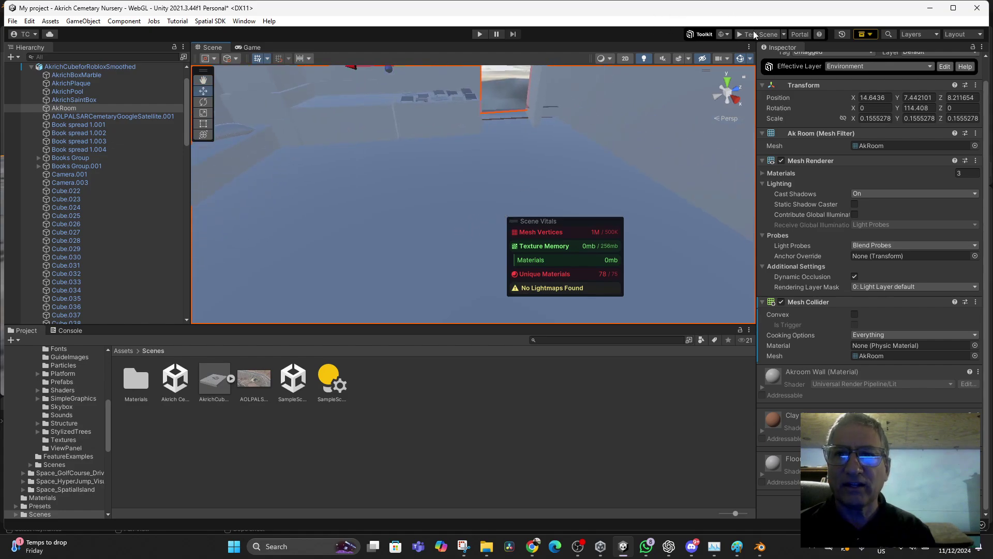
Step: Save the scene, build it with Test Scene for the Spatial sandbox and close the old sandbox page
{"action": "left_click", "coordinate": [13, 21]}
{"action": "left_click", "coordinate": [31, 71]}
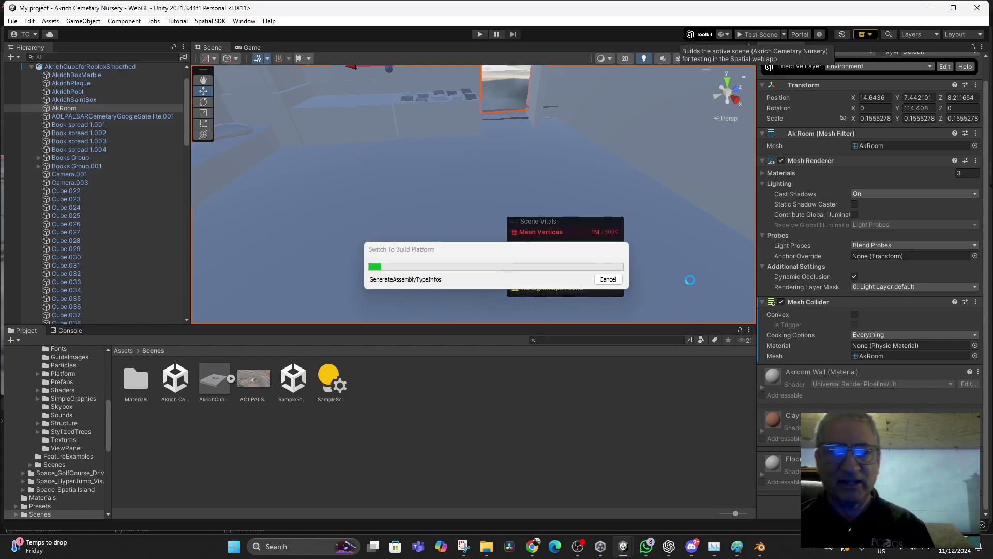
{"action": "mouse_move", "coordinate": [765, 551]}
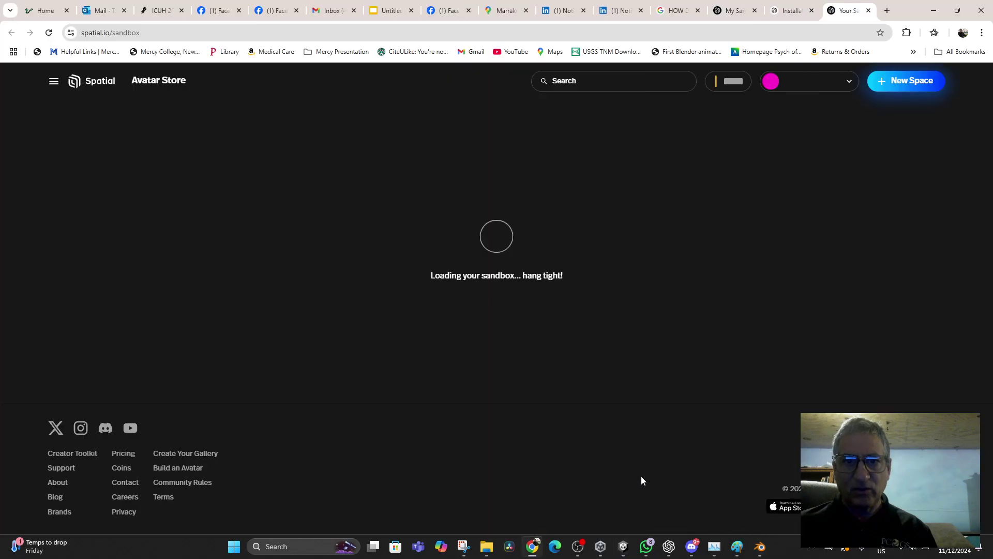
{"action": "left_click", "coordinate": [754, 10]}
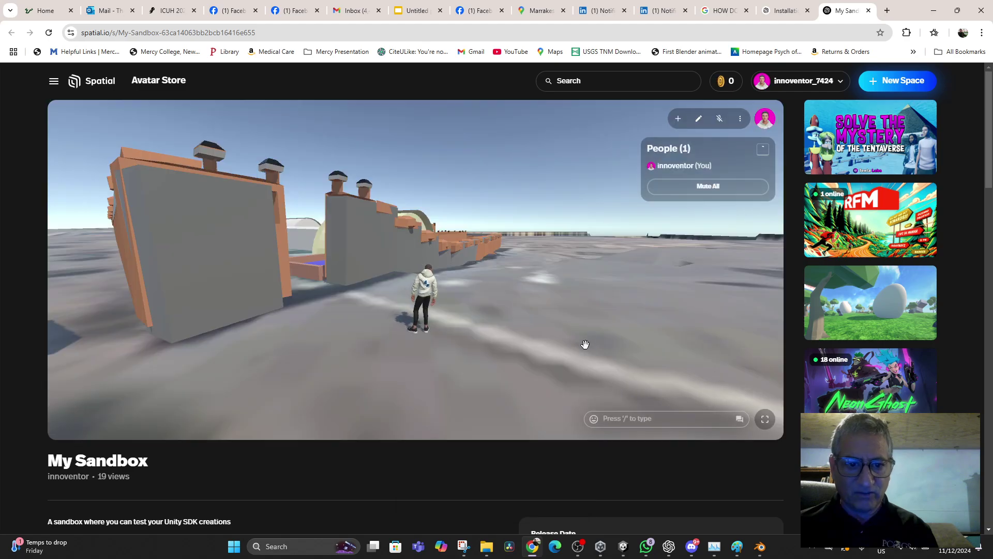
Step: Move the avatar up to the compound's outer wall and jump over it into the grounds
{"action": "key", "text": "w"}
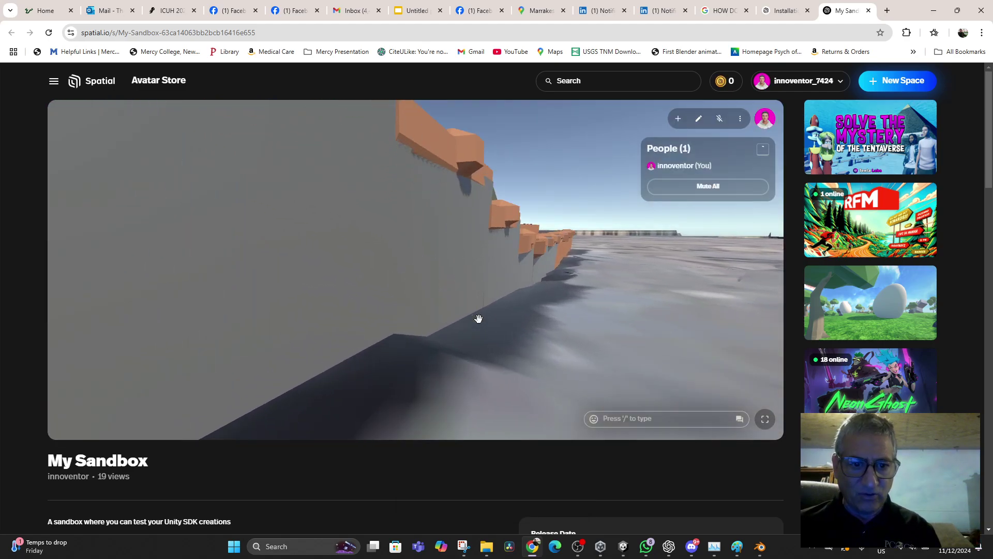
{"action": "key", "text": "space"}
{"action": "key", "text": "w"}
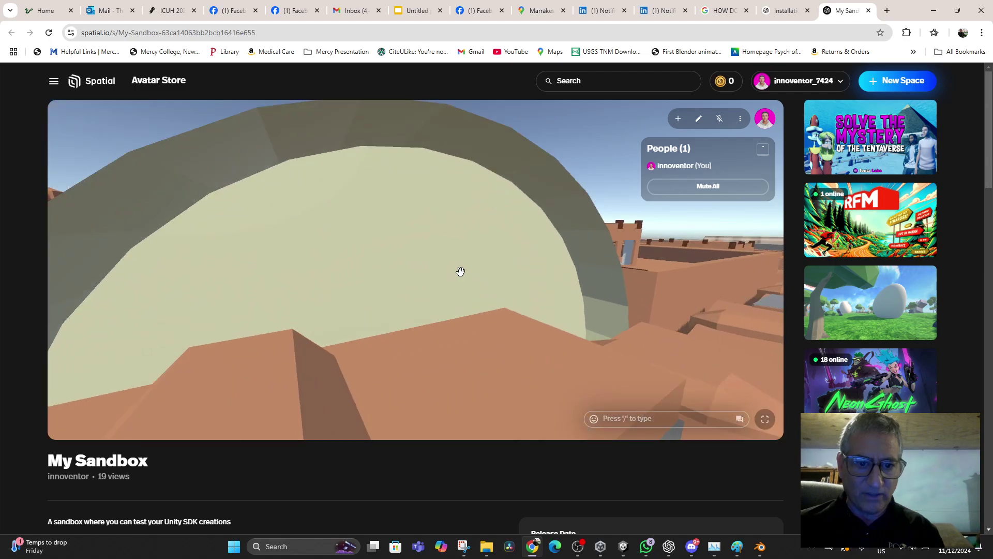
{"action": "key", "text": "space"}
{"action": "key", "text": "w"}
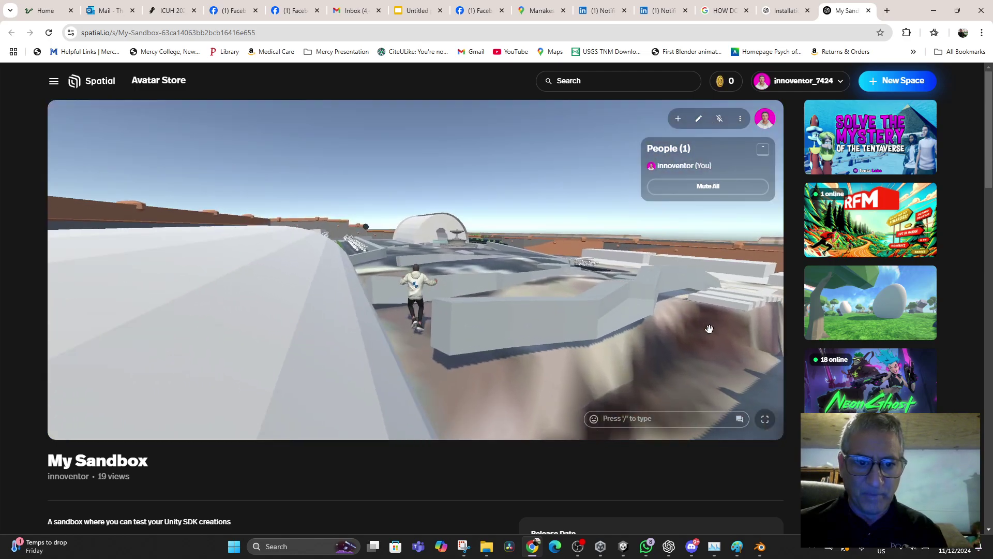
Step: Run the avatar along the path through the grounds to the brown building's doorway
{"action": "key", "text": "w"}
{"action": "left_click_drag", "start_coordinate": [709, 329], "coordinate": [992, 360]}
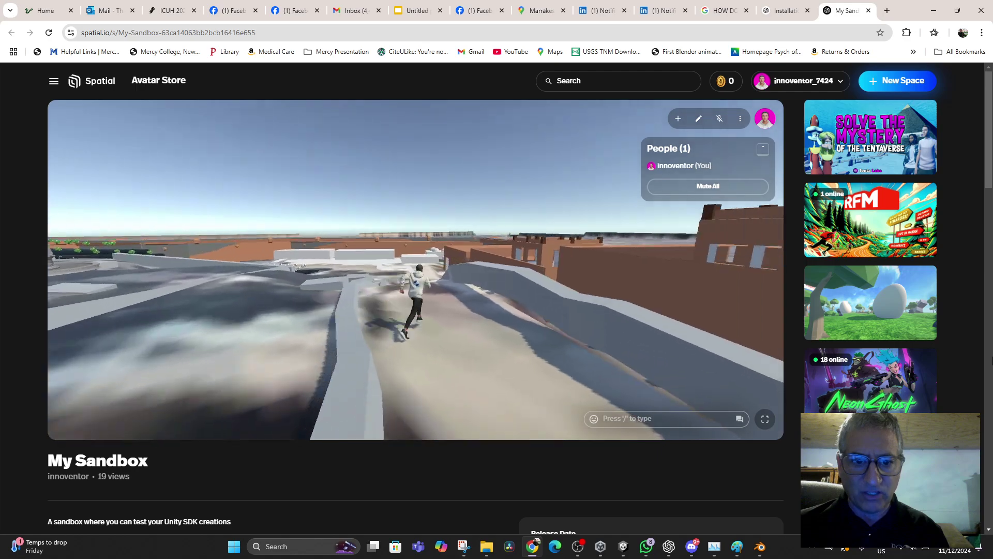
{"action": "key", "text": "w"}
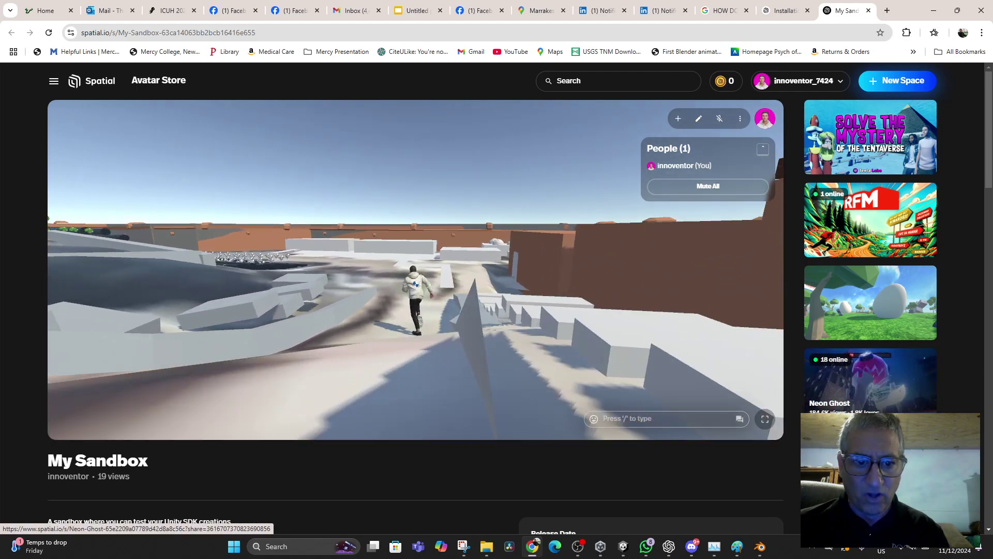
{"action": "key", "text": "w"}
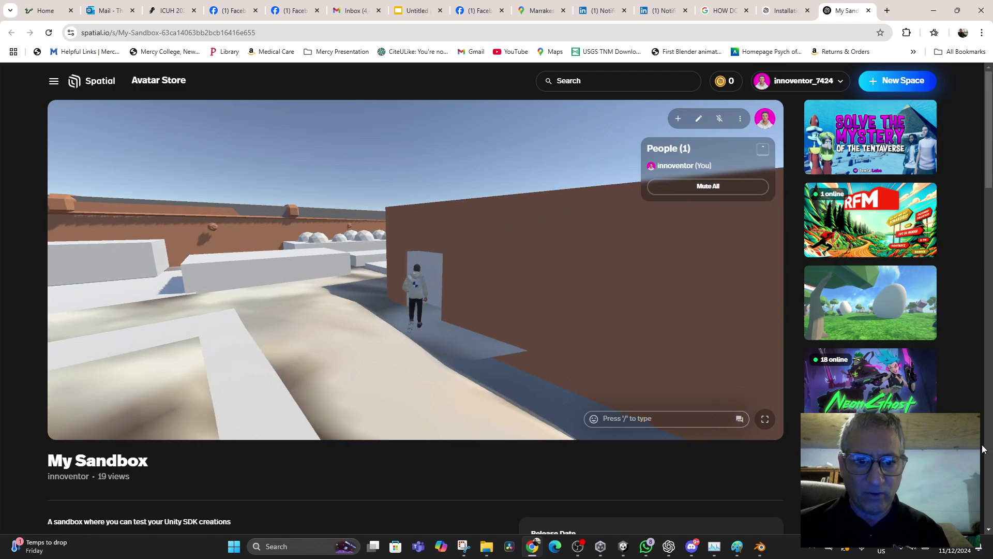
Step: Line the avatar up with the brown building's doorway and walk it into the room
{"action": "key", "text": "d"}
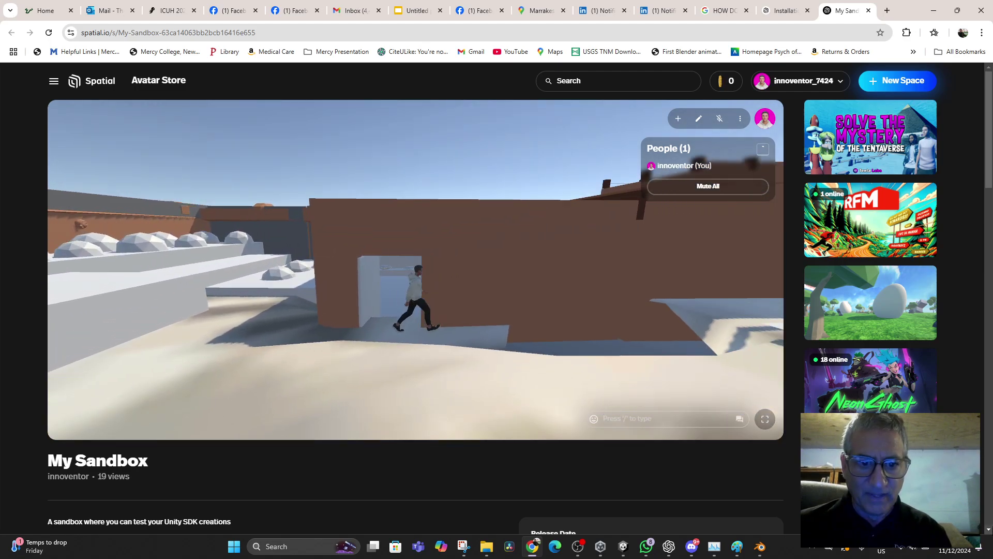
{"action": "key", "text": "w"}
{"action": "key", "text": "a"}
{"action": "key", "text": "w"}
{"action": "key", "text": "d"}
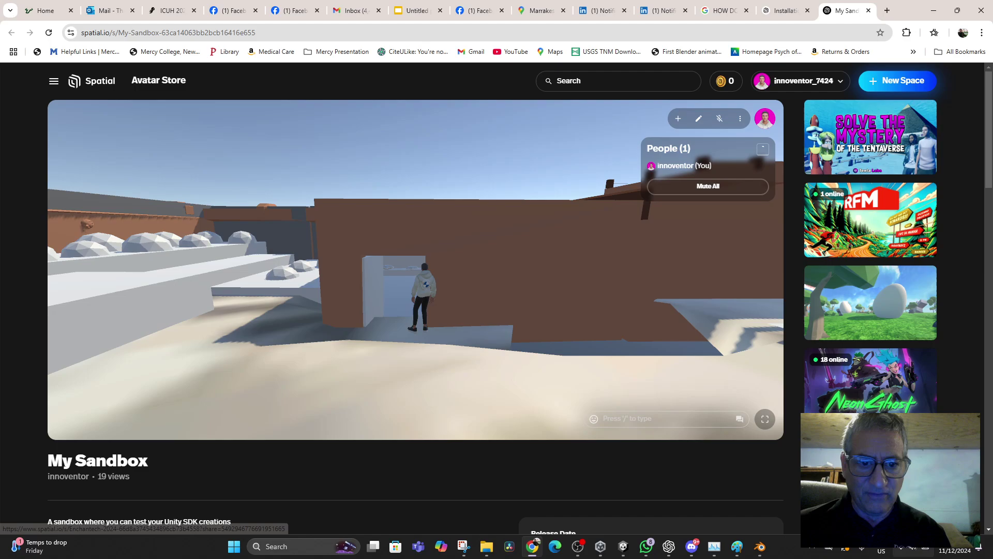
{"action": "key", "text": "a"}
{"action": "key", "text": "d"}
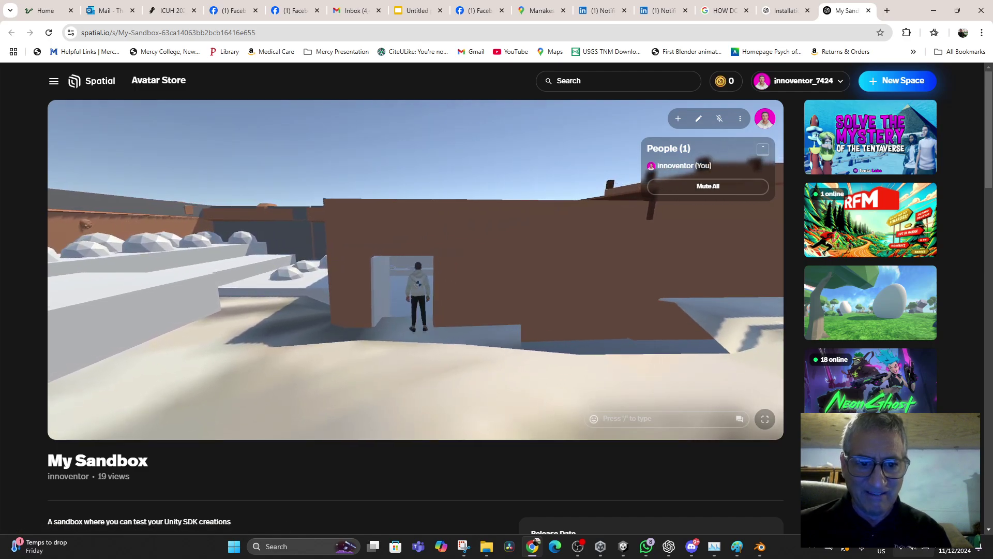
{"action": "key", "text": "s"}
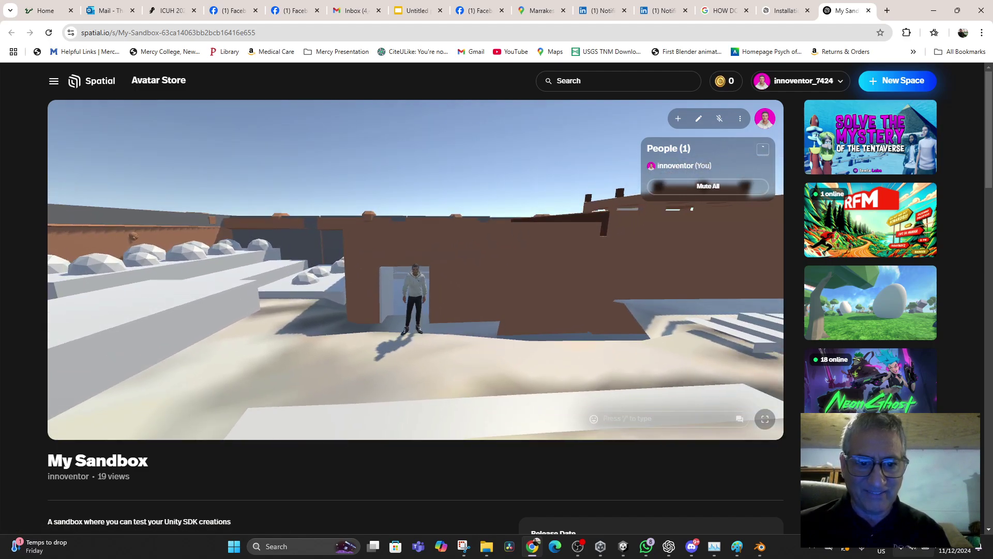
{"action": "key", "text": "w"}
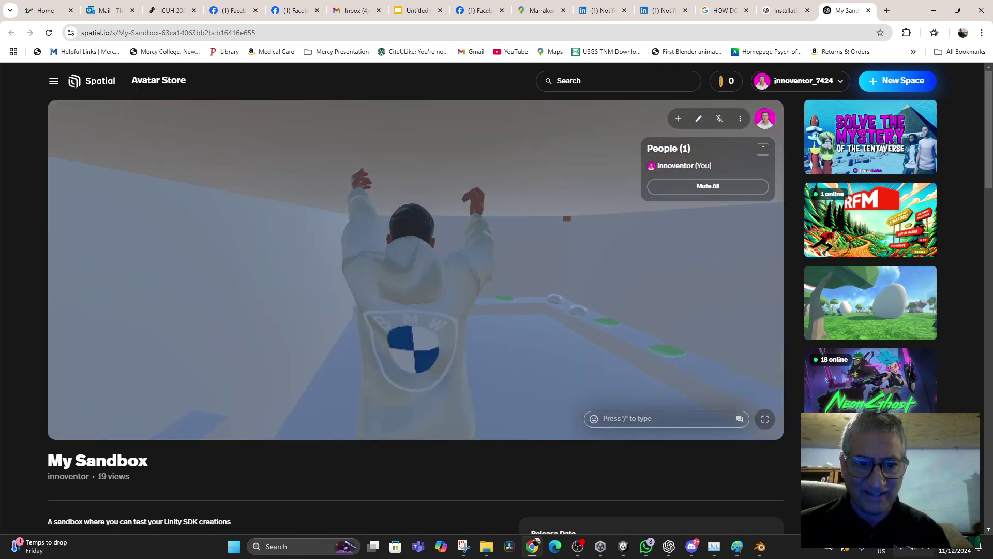
Step: Look around inside the room and walk the avatar out through the doorway
{"action": "key", "text": "s"}
{"action": "key", "text": "w"}
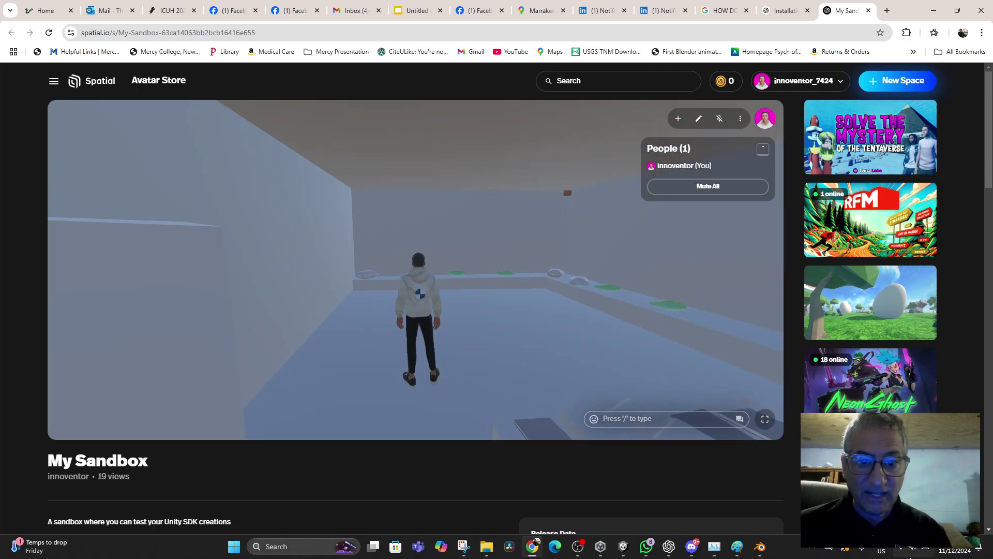
{"action": "left_click_drag", "start_coordinate": [518, 345], "coordinate": [692, 416]}
{"action": "key", "text": "w"}
{"action": "left_click_drag", "start_coordinate": [429, 278], "coordinate": [510, 312]}
{"action": "key", "text": "w"}
{"action": "key", "text": "w"}
{"action": "key", "text": "w"}
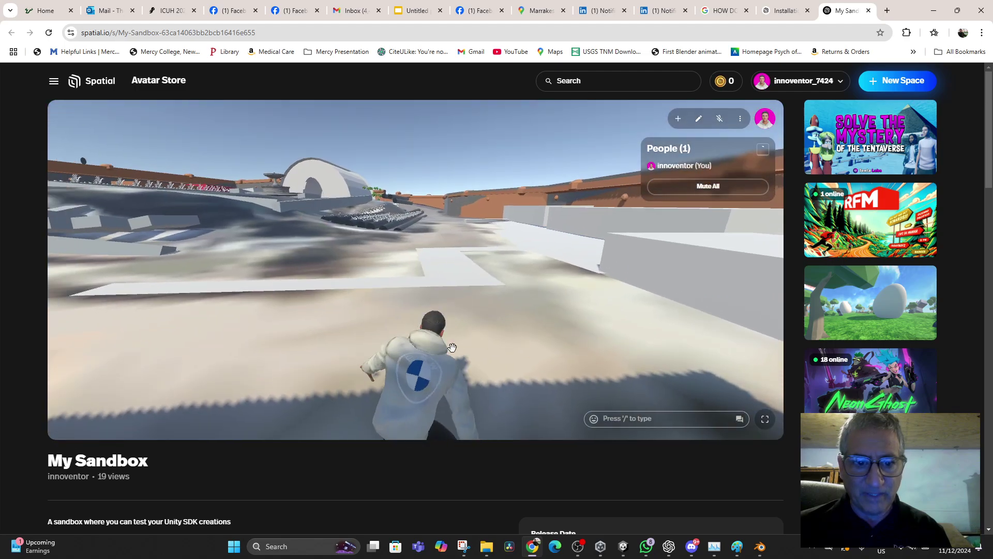
Step: Turn back into the brown building's room for a second look and return the avatar to the open grounds
{"action": "left_click_drag", "start_coordinate": [511, 313], "coordinate": [69, 245]}
{"action": "left_click_drag", "start_coordinate": [451, 347], "coordinate": [123, 339]}
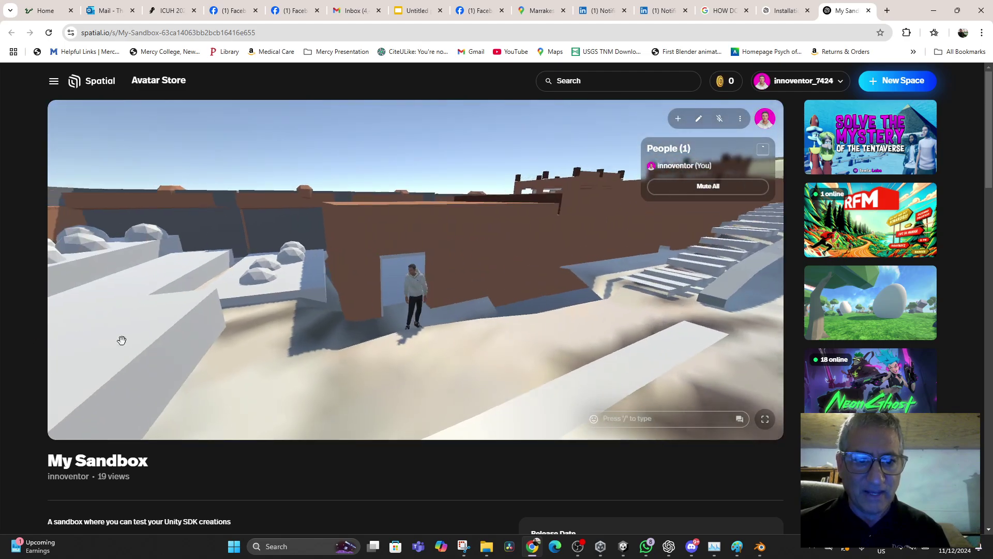
{"action": "key", "text": "w"}
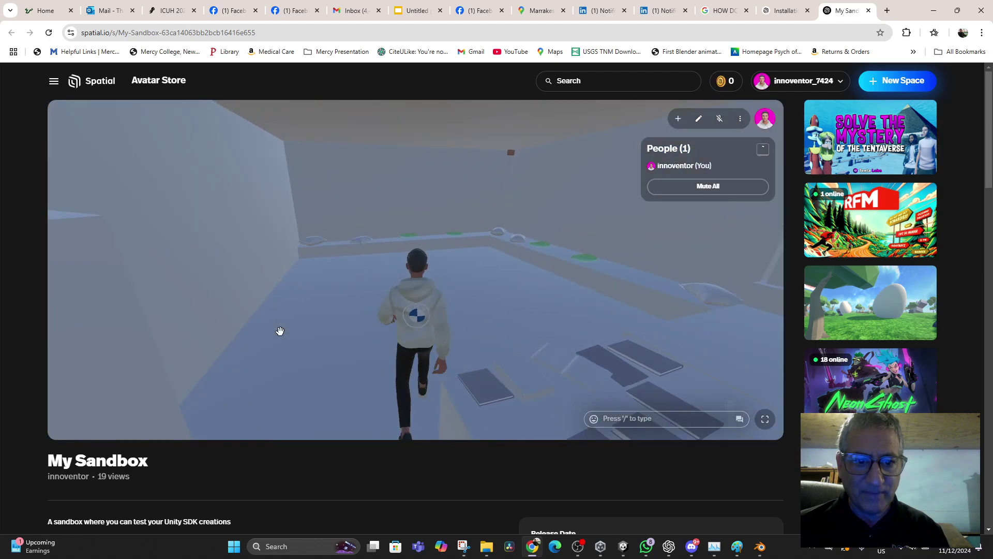
{"action": "left_click_drag", "start_coordinate": [388, 319], "coordinate": [539, 321]}
{"action": "key", "text": "w"}
{"action": "left_click_drag", "start_coordinate": [447, 298], "coordinate": [397, 202]}
{"action": "key", "text": "s"}
{"action": "key", "text": "d"}
{"action": "key", "text": "w"}
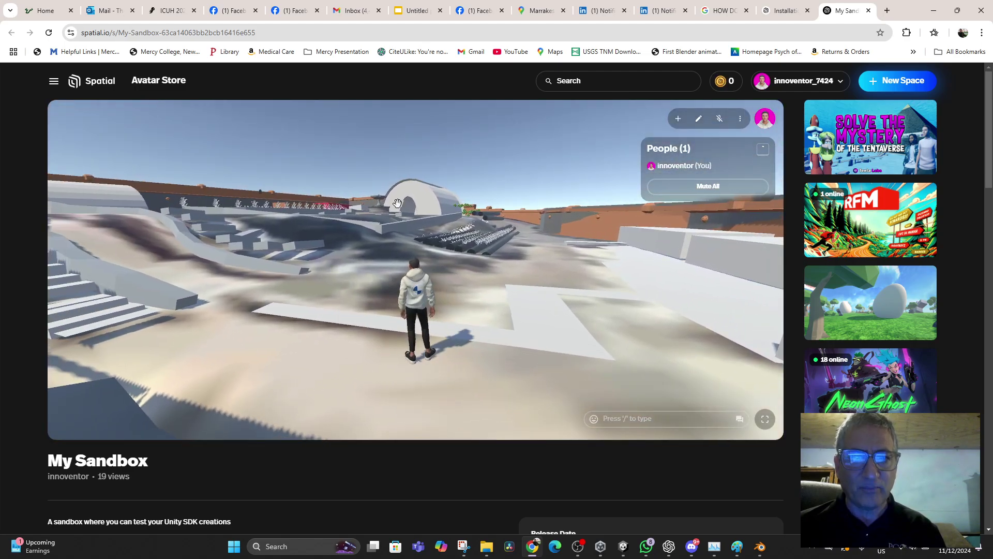
Step: Switch to Blender and try walk navigation while viewing the whole walled compound from outside
{"action": "left_click", "coordinate": [759, 547]}
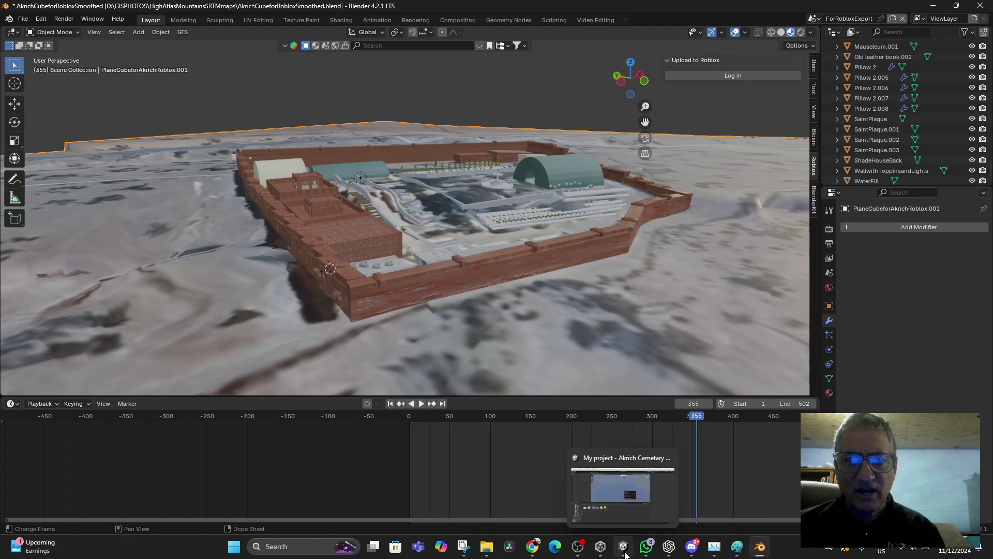
{"action": "scroll", "coordinate": [459, 199], "scroll_direction": "up", "scroll_amount": 2}
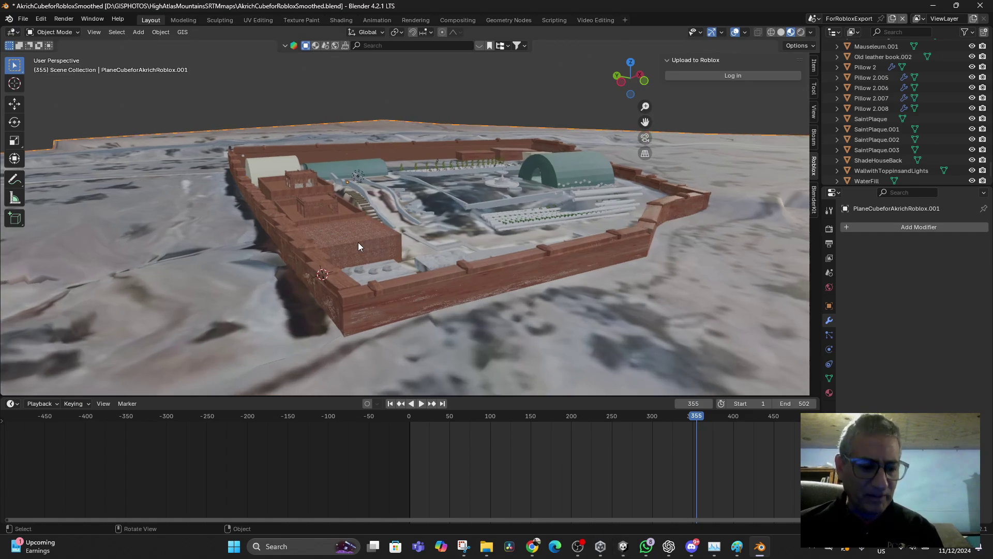
{"action": "key", "text": "shift+grave"}
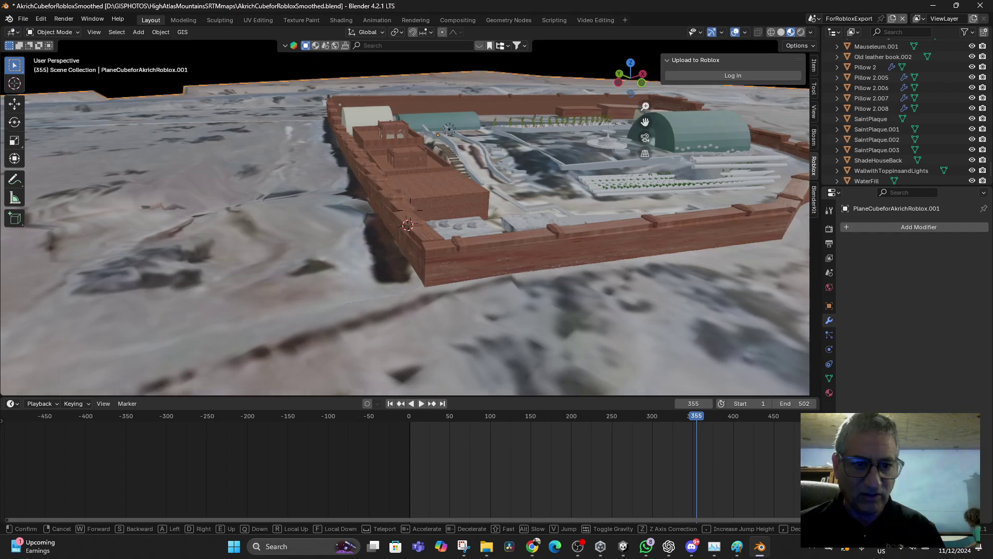
{"action": "left_click", "coordinate": [312, 221]}
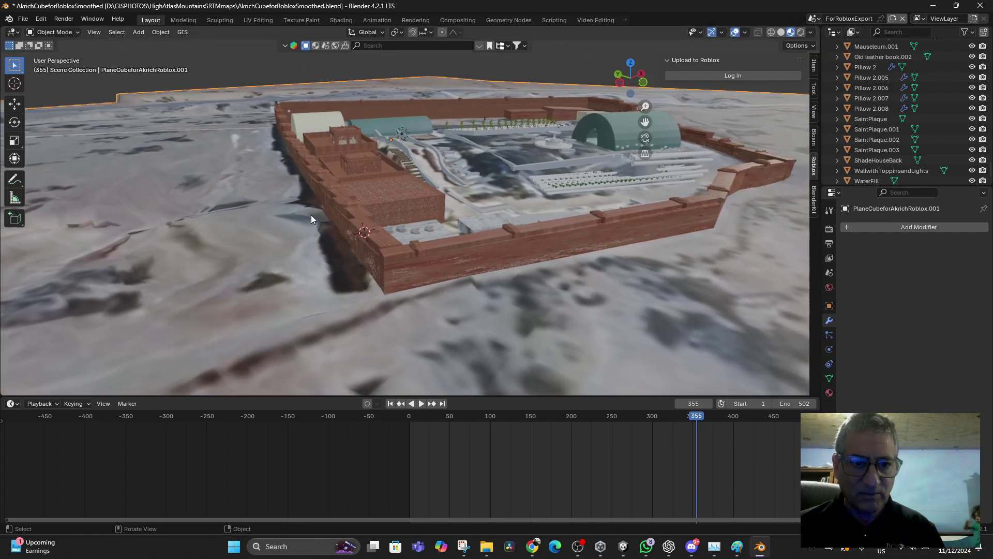
{"action": "key", "text": "shift+grave"}
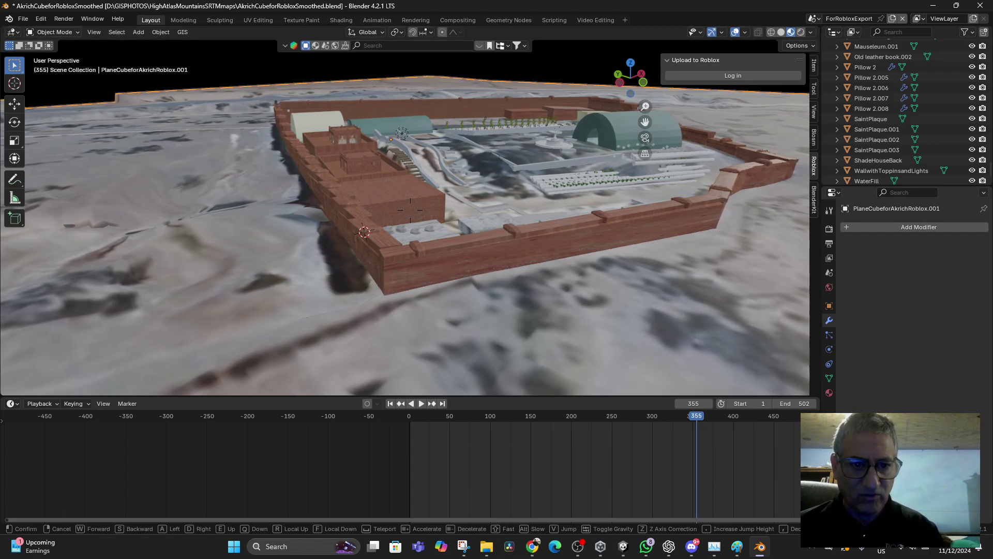
{"action": "left_click", "coordinate": [310, 213]}
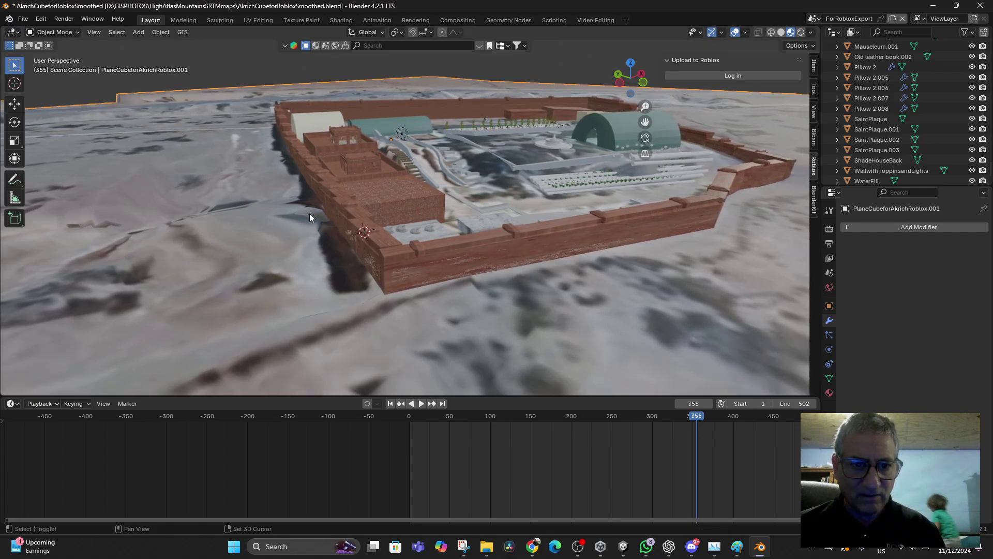
{"action": "scroll", "coordinate": [310, 213], "scroll_direction": "up", "scroll_amount": 3}
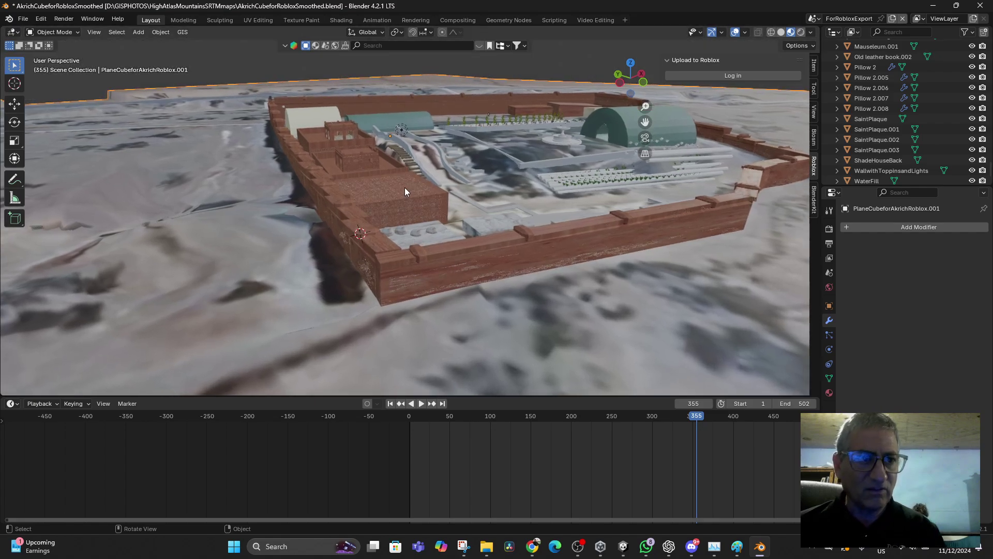
{"action": "middle_click_drag", "start_coordinate": [404, 187], "coordinate": [394, 254]}
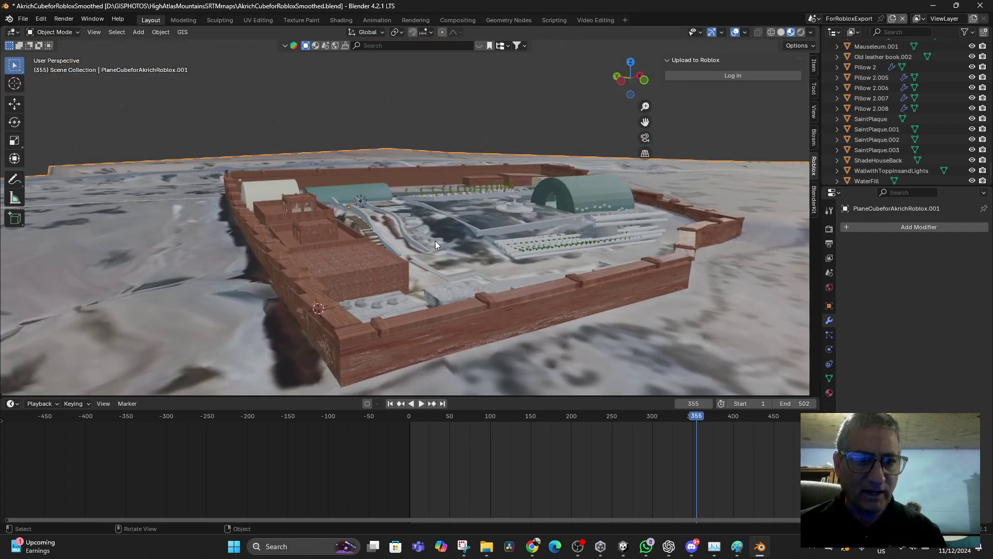
Step: Select the AkRoom object and retry walk navigation from outside the compound's corner
{"action": "key", "text": "shift+grave"}
{"action": "left_click", "coordinate": [439, 240]}
{"action": "left_click", "coordinate": [378, 300]}
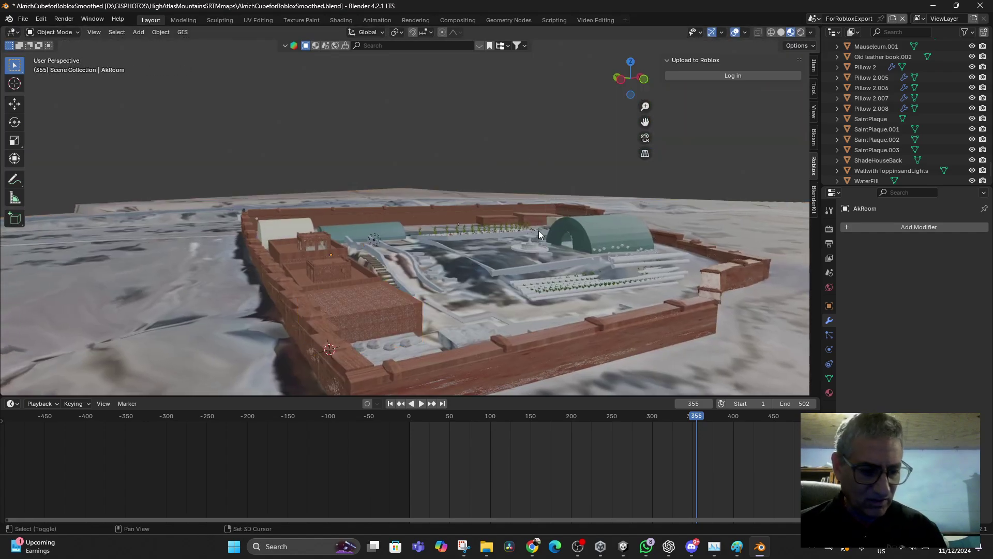
{"action": "key", "text": "shift+grave"}
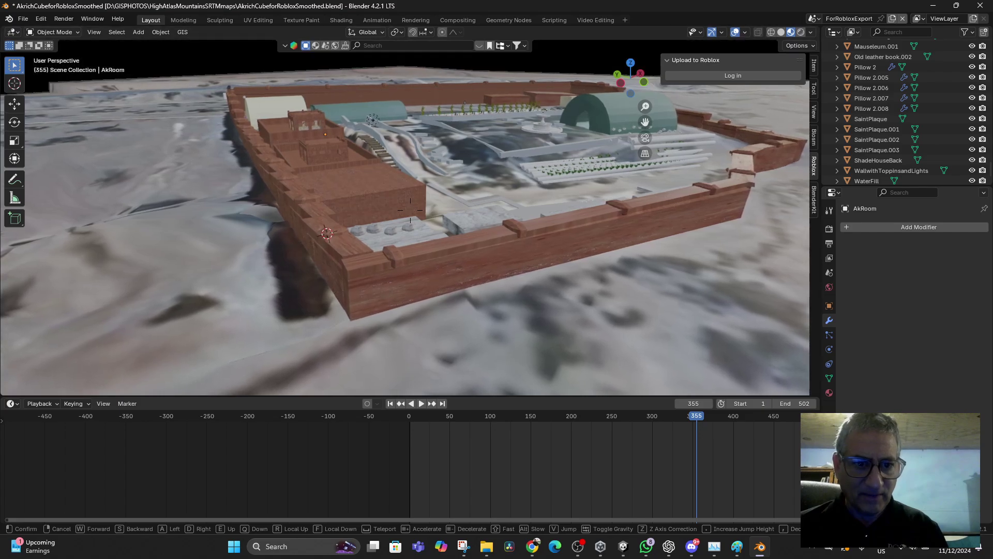
{"action": "key", "text": "Return"}
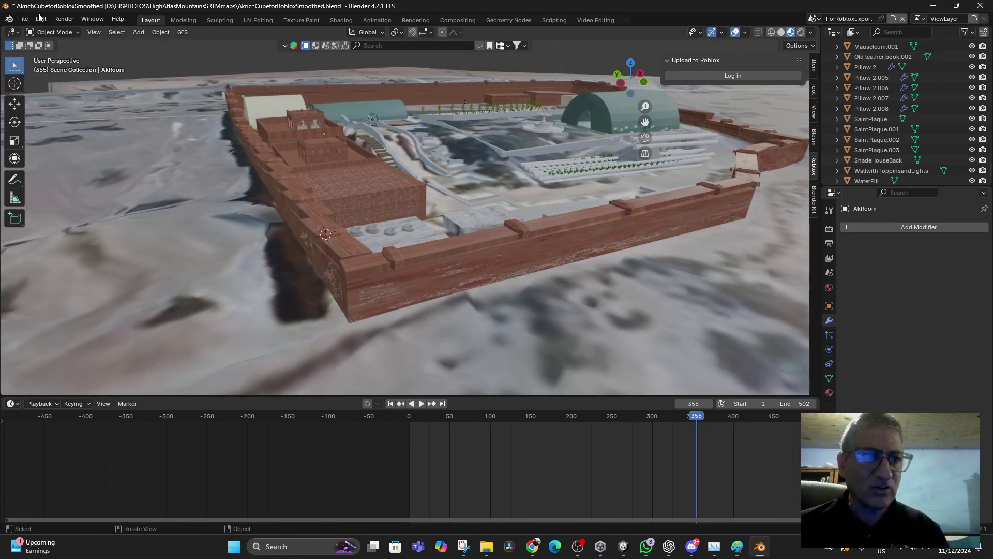
Step: Use Walk Navigation to travel from outside the compound to the Hebrew plaque above the tomb, and select the plaque
{"action": "left_click", "coordinate": [94, 32]}
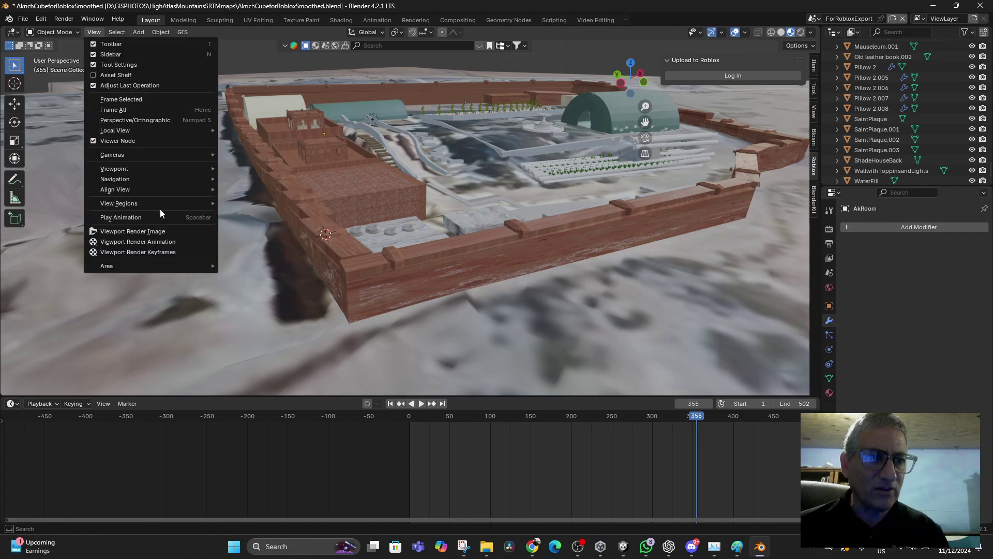
{"action": "mouse_move", "coordinate": [217, 180]}
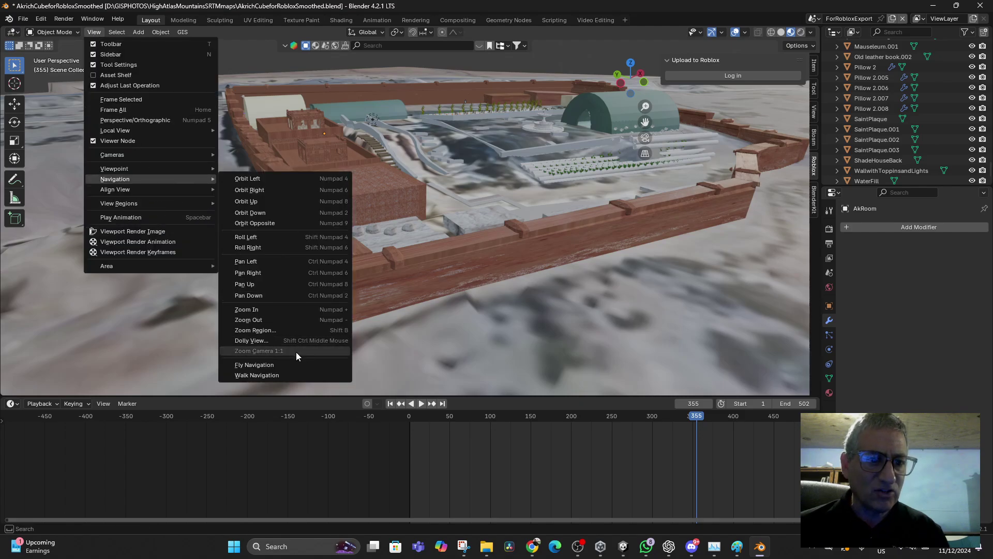
{"action": "left_click", "coordinate": [288, 374]}
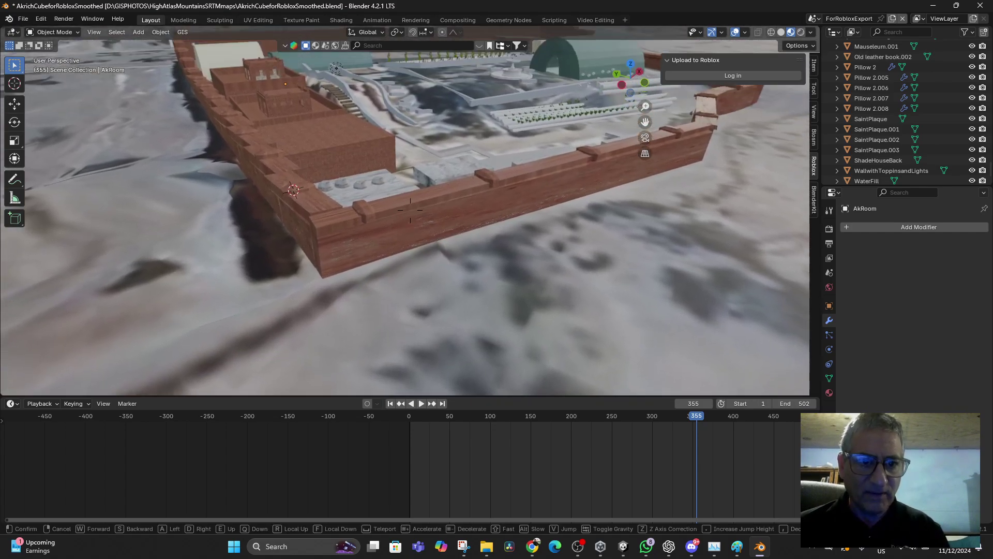
{"action": "key", "text": "w"}
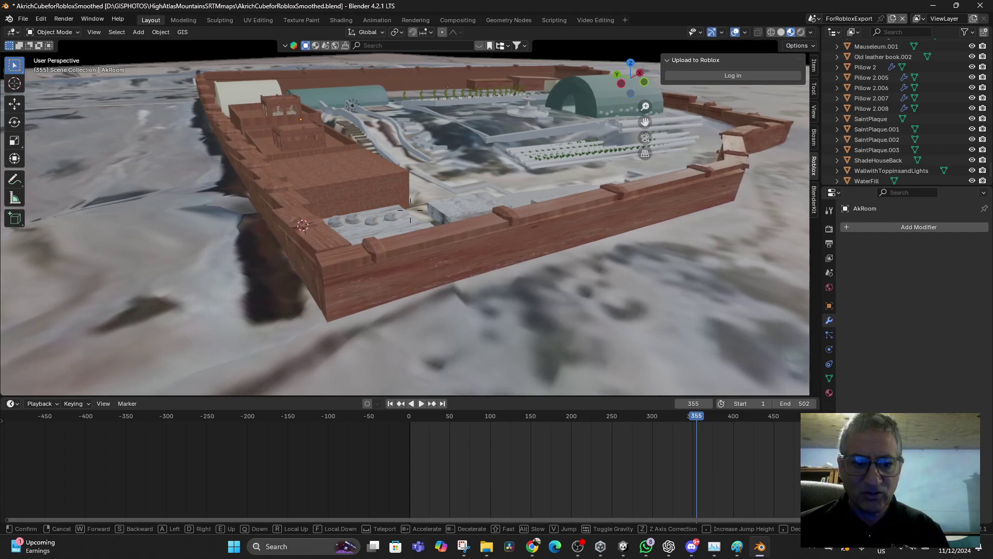
{"action": "key", "text": "w"}
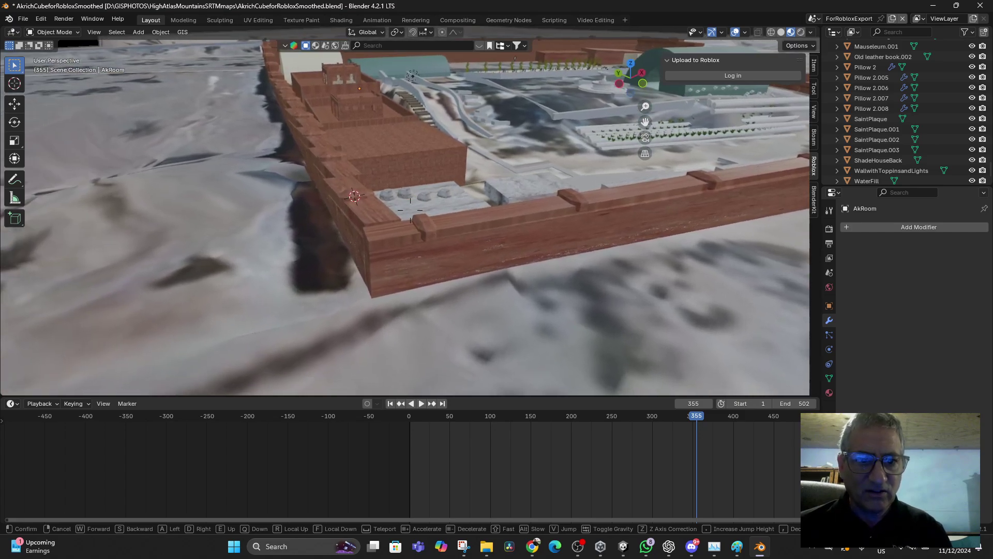
{"action": "key", "text": "w"}
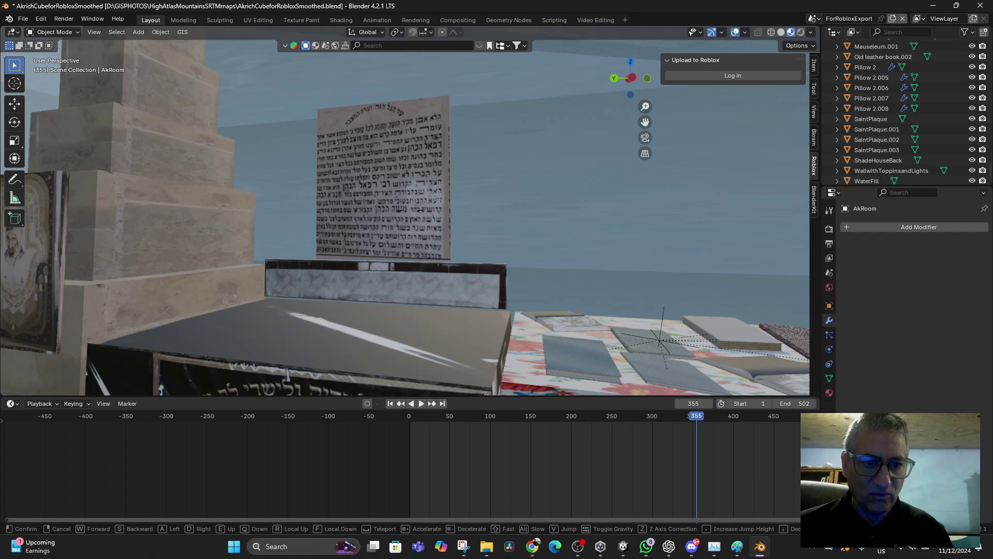
{"action": "left_click", "coordinate": [289, 376]}
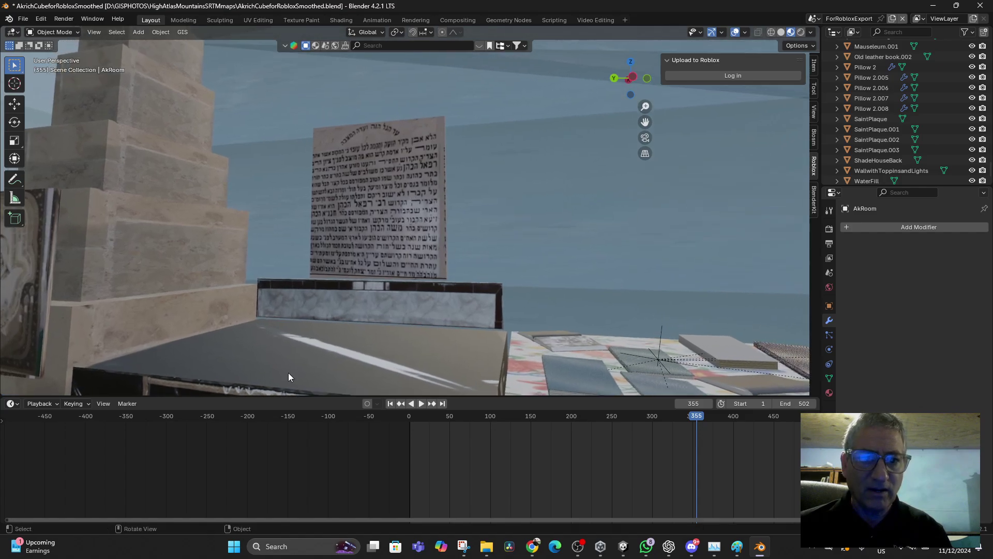
{"action": "left_click", "coordinate": [384, 218]}
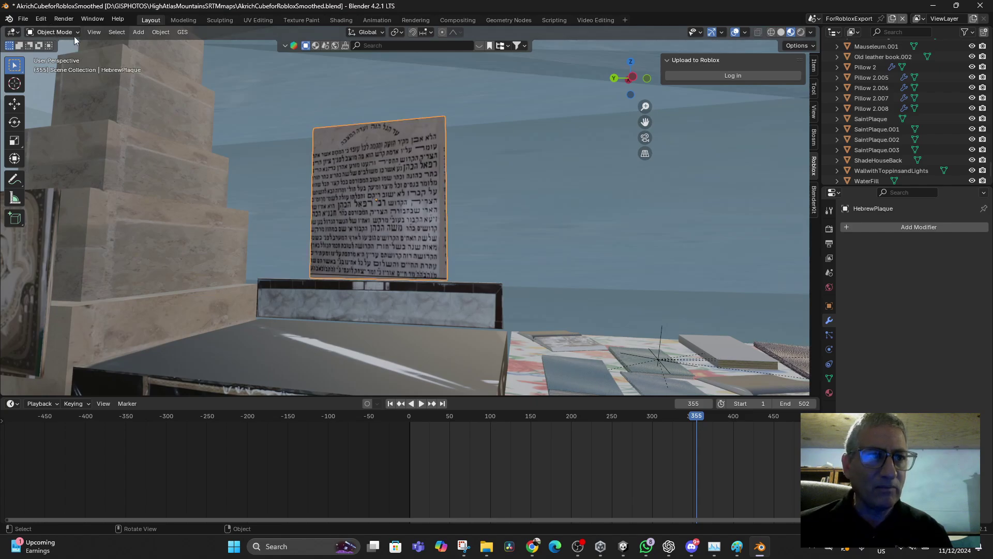
Step: Examine the Hebrew plaque's UV layout and its assigned image texture
{"action": "left_click", "coordinate": [257, 20]}
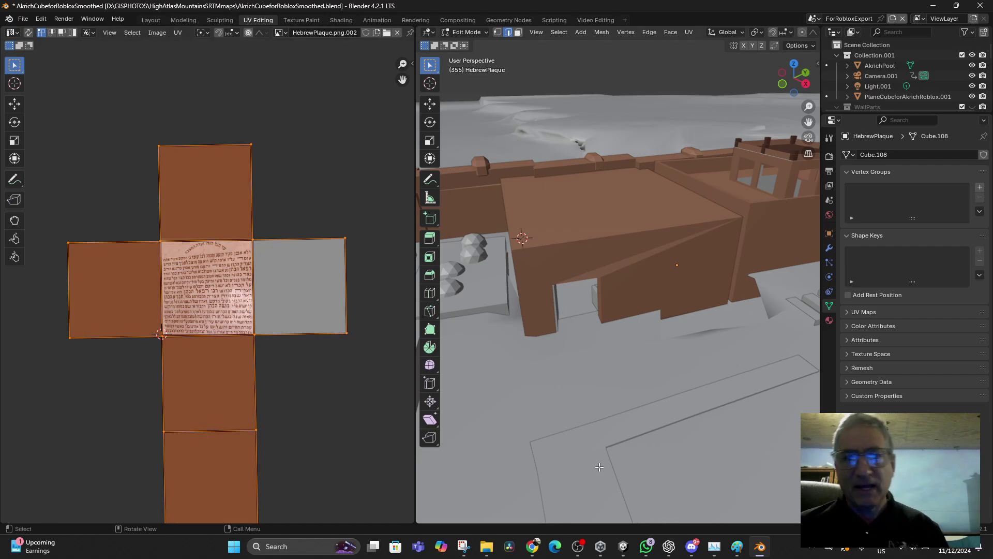
Step: Switch to Unity, expand the AkrichCubeforRobloxSmoothed model inside the room scene and select its HebrewPlaque object
{"action": "left_click", "coordinate": [668, 547]}
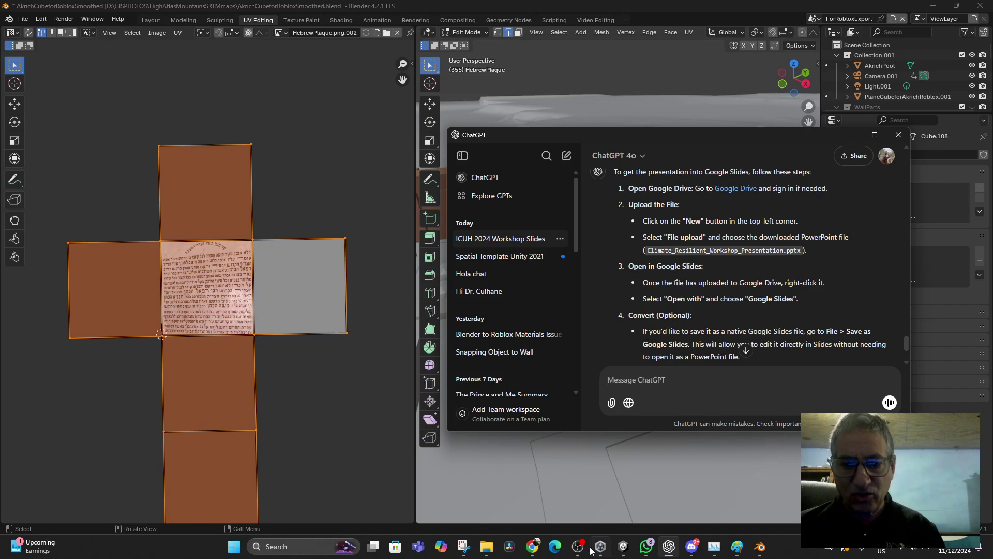
{"action": "left_click", "coordinate": [623, 547]}
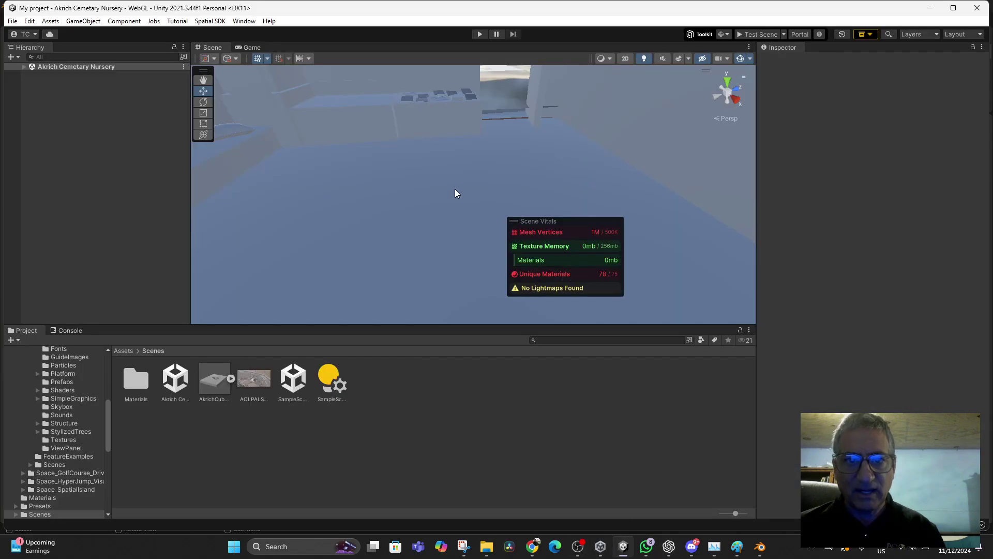
{"action": "left_click_drag", "start_coordinate": [455, 194], "coordinate": [405, 207], "text": "alt"}
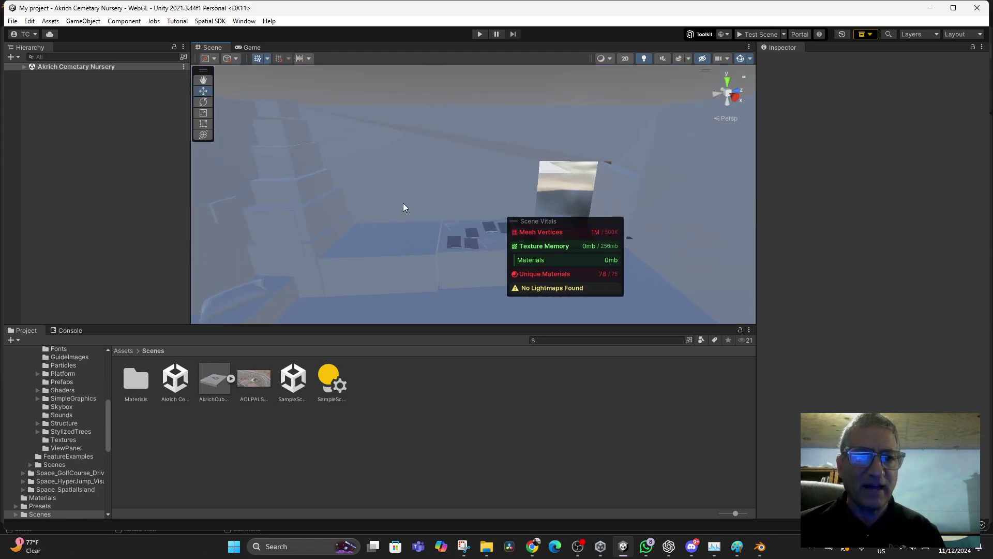
{"action": "left_click", "coordinate": [390, 204]}
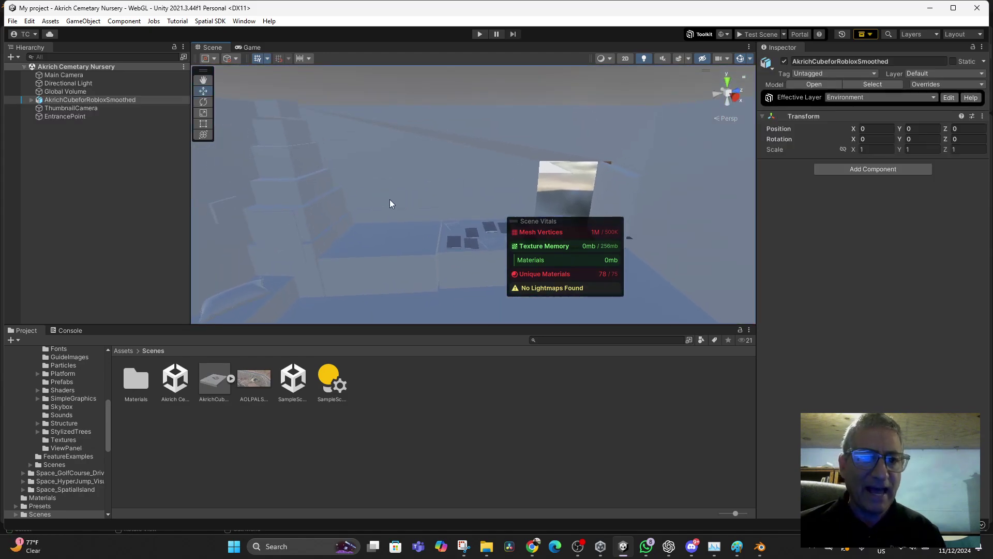
{"action": "left_click", "coordinate": [31, 100]}
{"action": "scroll", "coordinate": [107, 166], "scroll_direction": "down", "scroll_amount": 3}
{"action": "scroll", "coordinate": [108, 165], "scroll_direction": "down", "scroll_amount": 15}
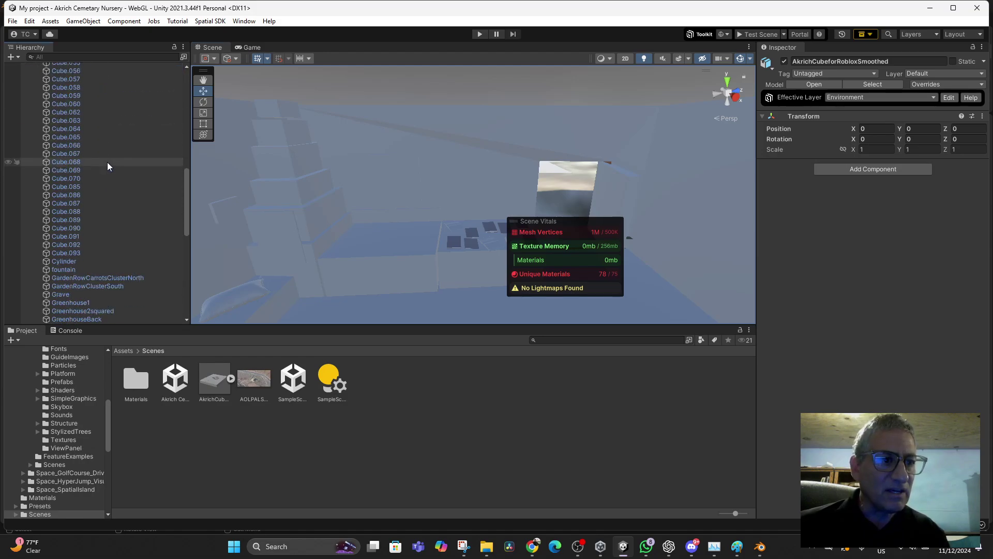
{"action": "scroll", "coordinate": [107, 166], "scroll_direction": "down", "scroll_amount": 2}
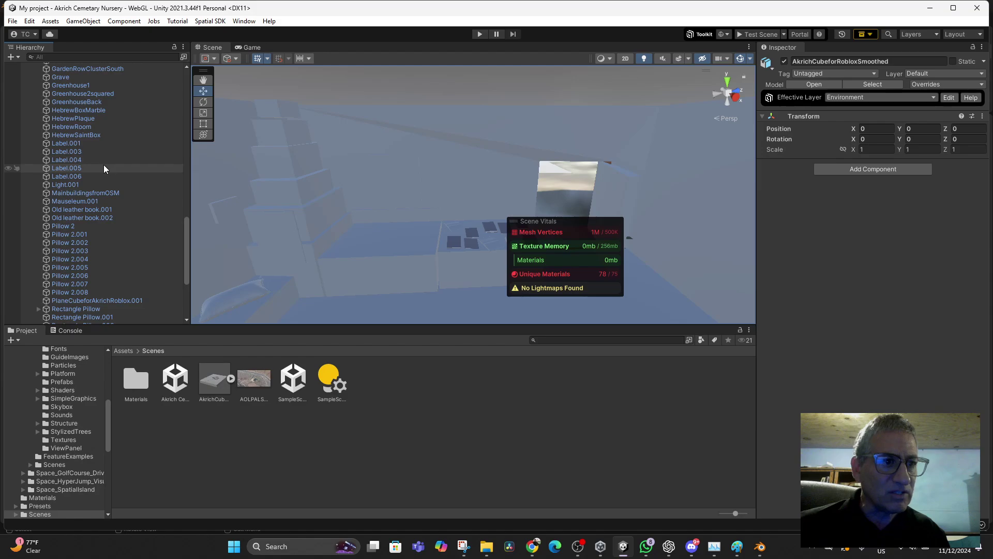
{"action": "scroll", "coordinate": [108, 167], "scroll_direction": "down", "scroll_amount": 1}
{"action": "left_click", "coordinate": [84, 149]}
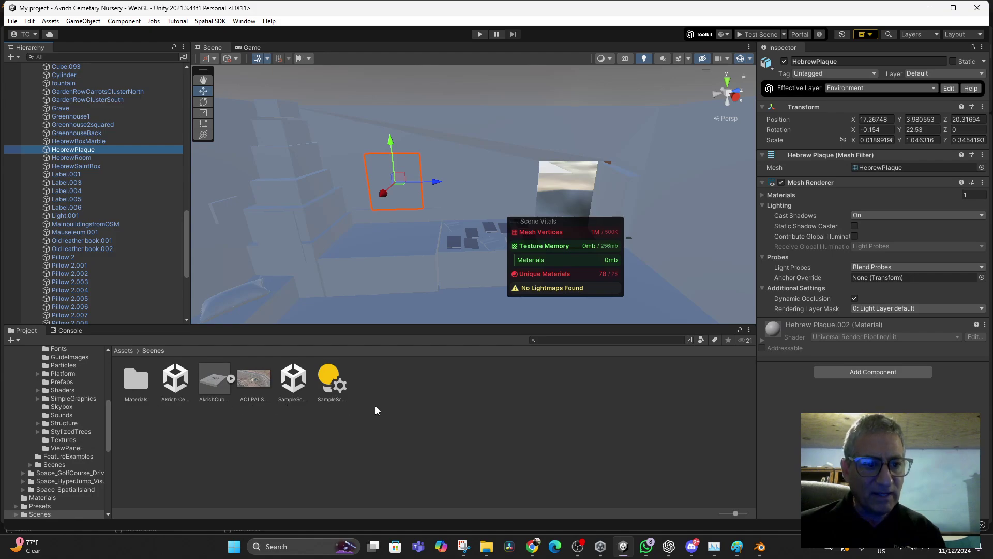
Step: Import the HebrewPlaque PNG image from the ShapeFile Exports folder into the project's Scenes folder, searching for "Hebrew"
{"action": "right_click", "coordinate": [406, 408]}
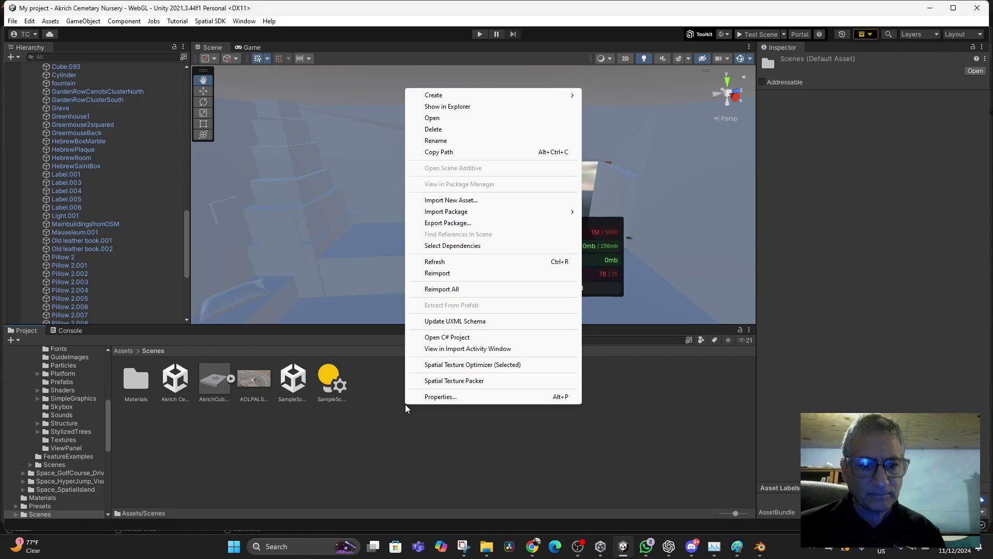
{"action": "left_click", "coordinate": [451, 200]}
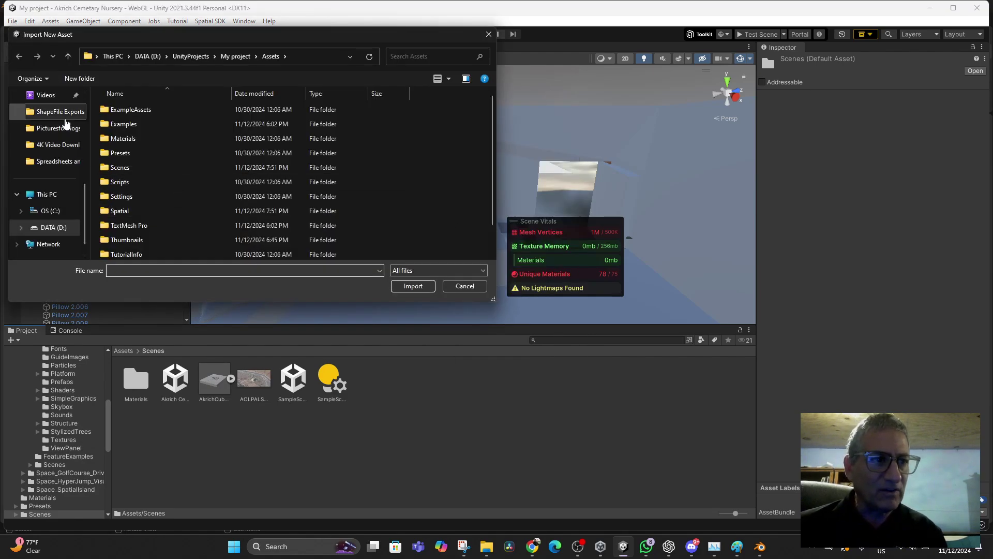
{"action": "left_click", "coordinate": [60, 113]}
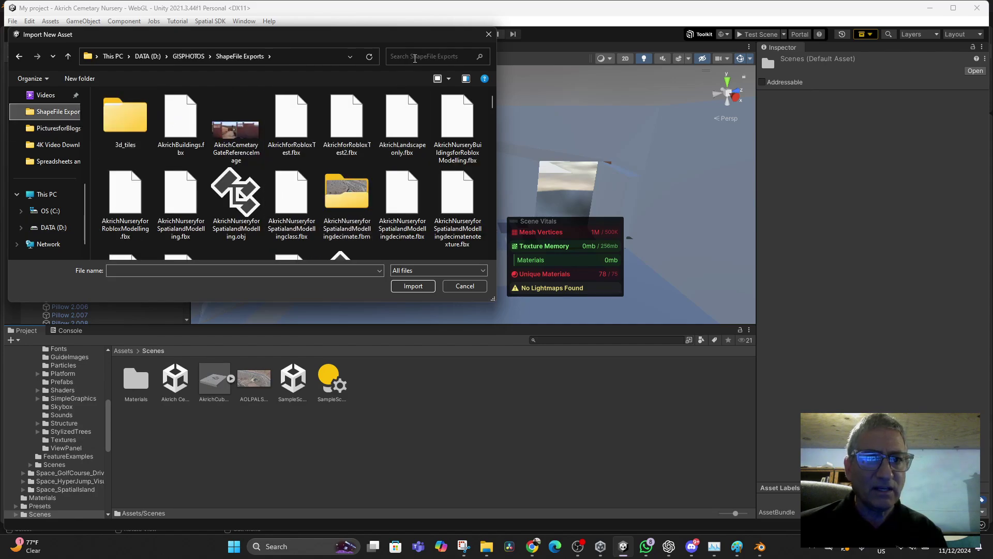
{"action": "left_click", "coordinate": [415, 58]}
{"action": "type", "text": "Hebrew"}
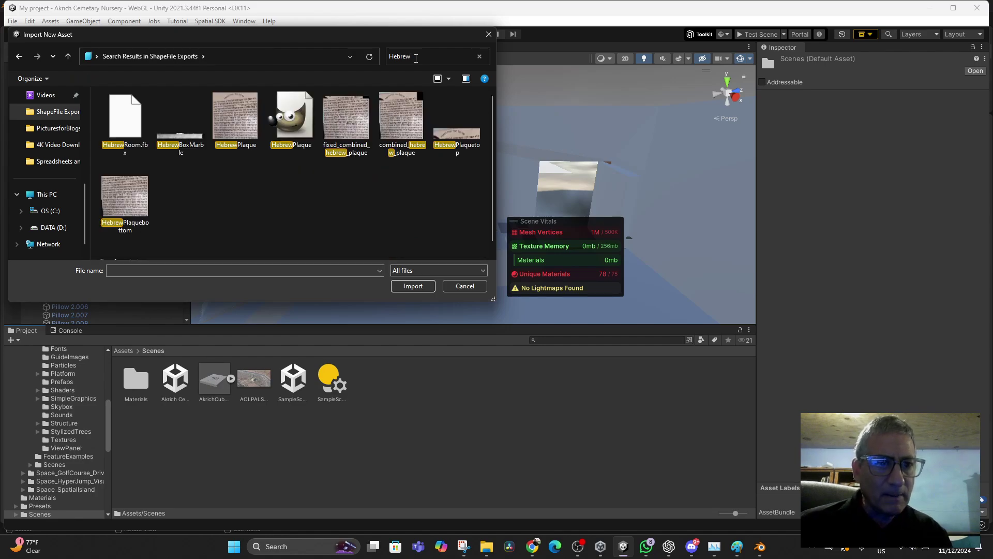
{"action": "double_click", "coordinate": [242, 126]}
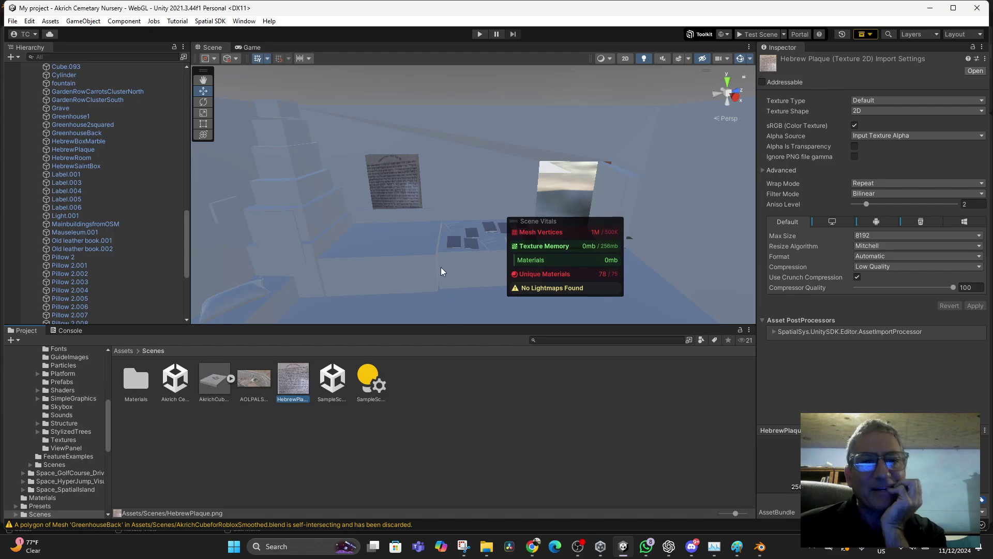
Step: Start another asset import into Scenes, clear the "Hebrew" file search and show the ShapeFile Exports files in Details view
{"action": "right_click", "coordinate": [428, 416]}
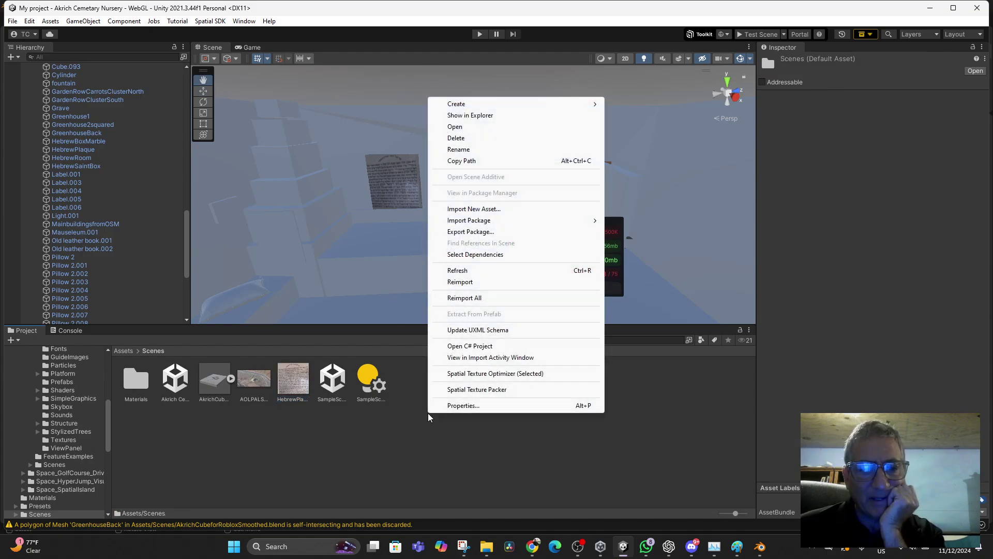
{"action": "left_click", "coordinate": [473, 209]}
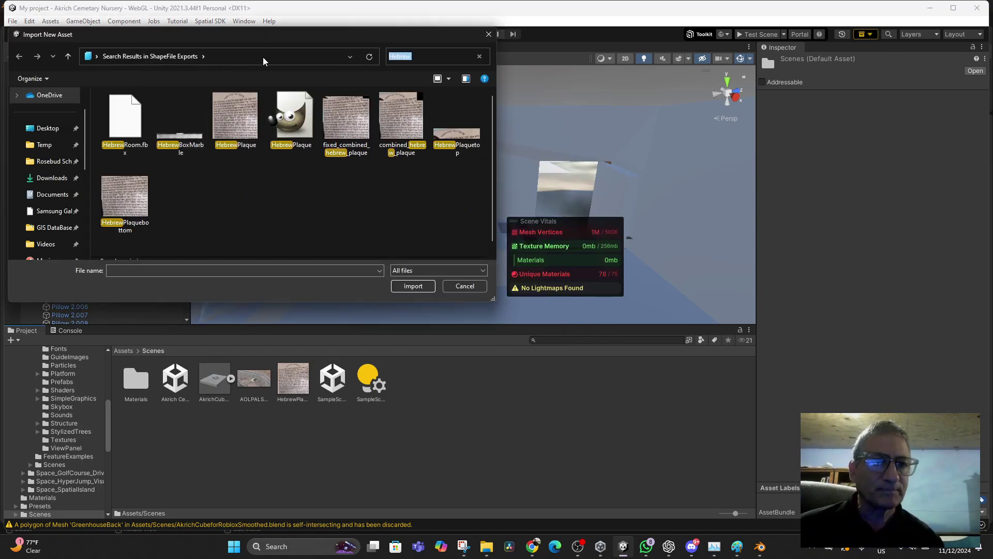
{"action": "left_click", "coordinate": [480, 57]}
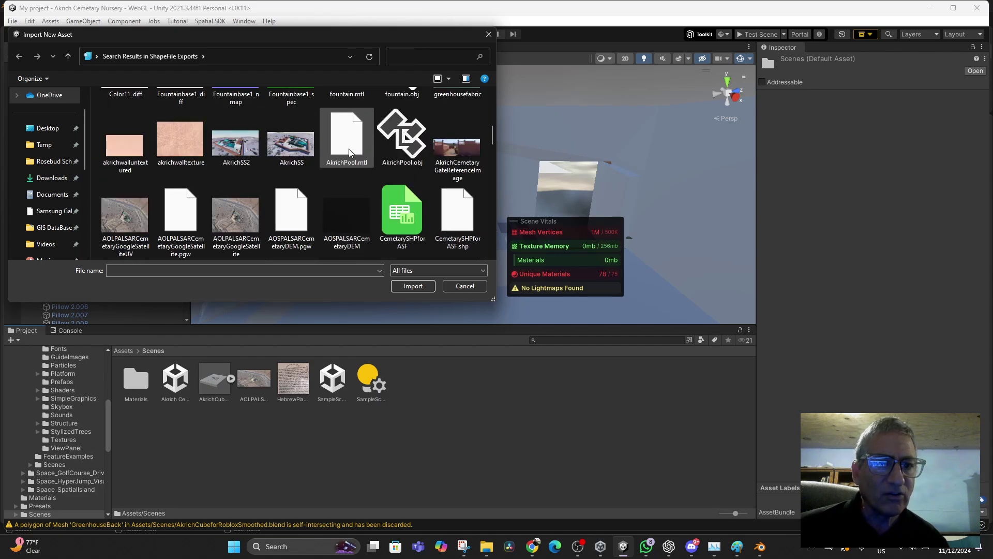
{"action": "left_click", "coordinate": [448, 78]}
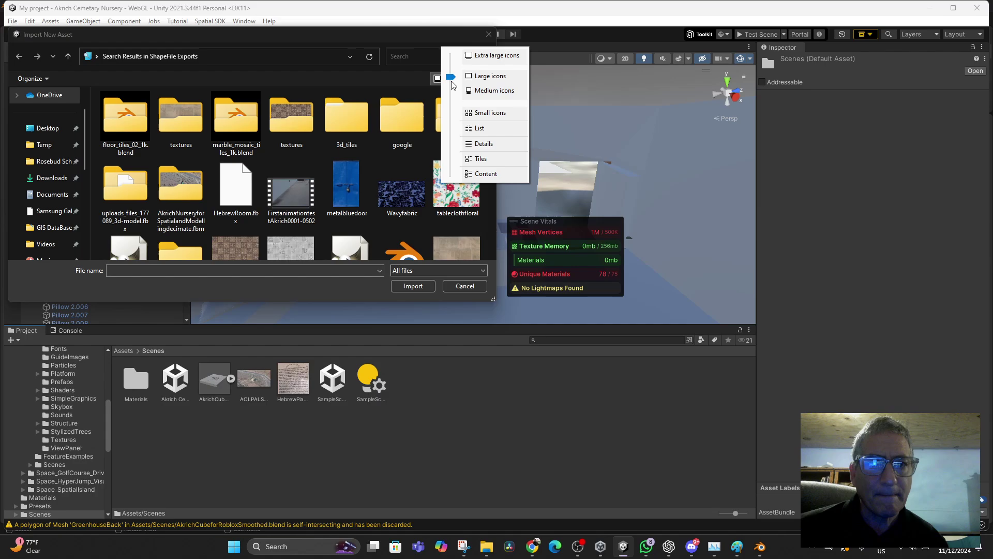
{"action": "left_click", "coordinate": [481, 144]}
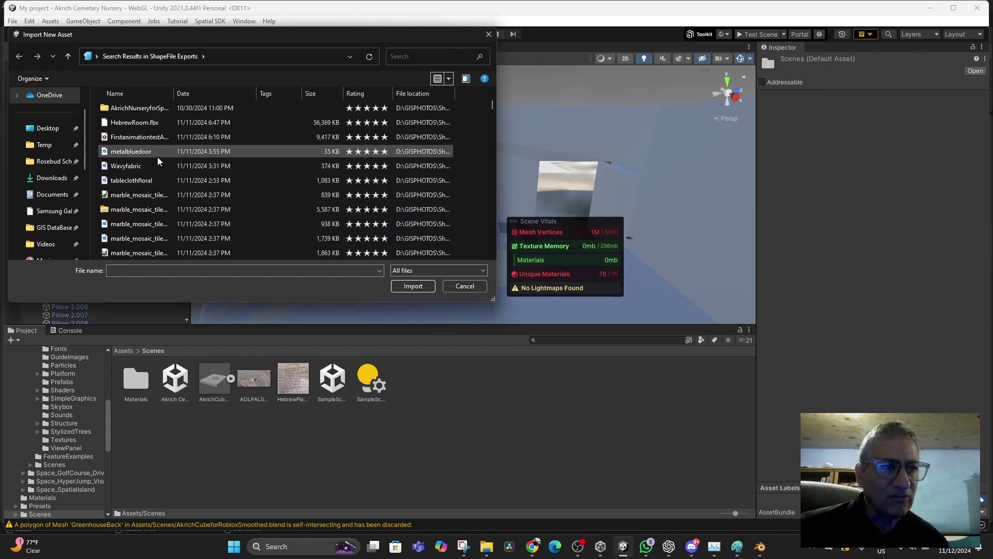
Step: Select the metalbluedoor, Wavyfabric, tableclothfloral, marble_mosaic_tiles_diff_1k and floor_tiles_02_diff_1k textures together for import
{"action": "left_click", "coordinate": [132, 152]}
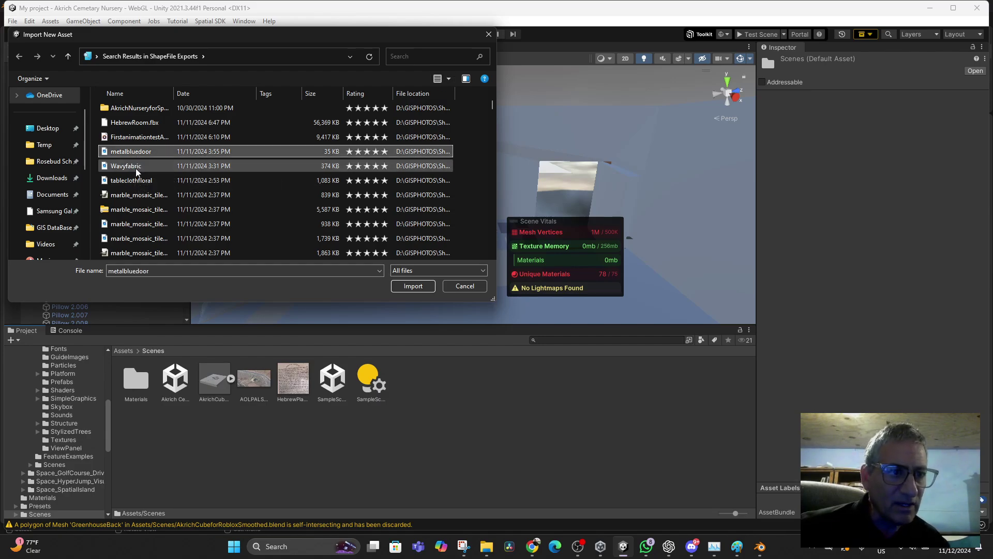
{"action": "left_click", "coordinate": [136, 167], "text": "ctrl"}
{"action": "left_click", "coordinate": [148, 181], "text": "ctrl"}
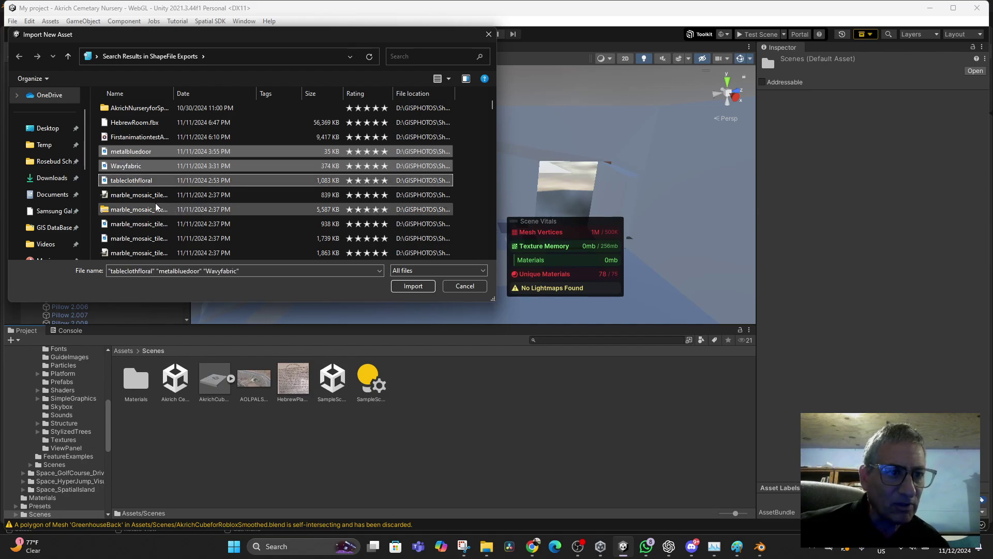
{"action": "left_click", "coordinate": [144, 195], "text": "ctrl"}
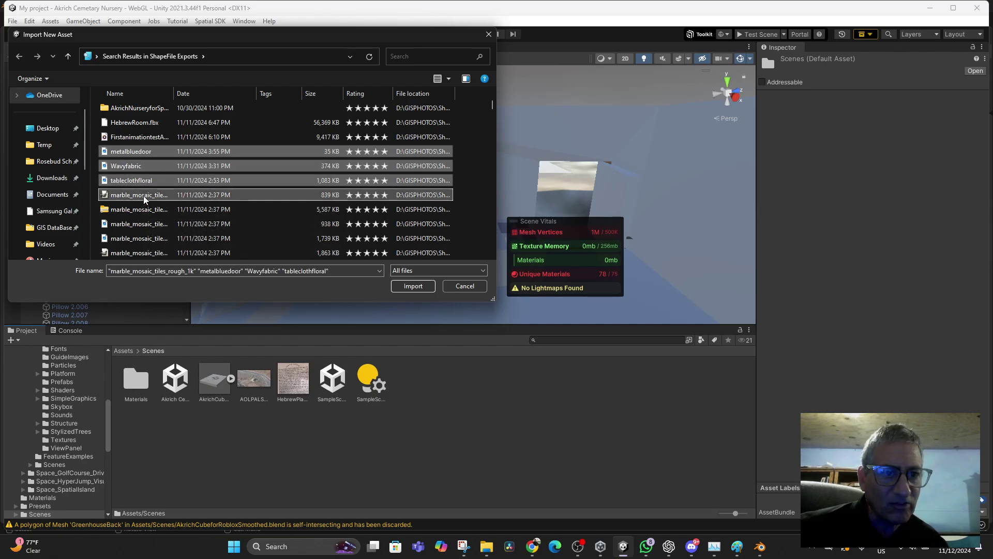
{"action": "scroll", "coordinate": [210, 212], "scroll_direction": "down", "scroll_amount": 1}
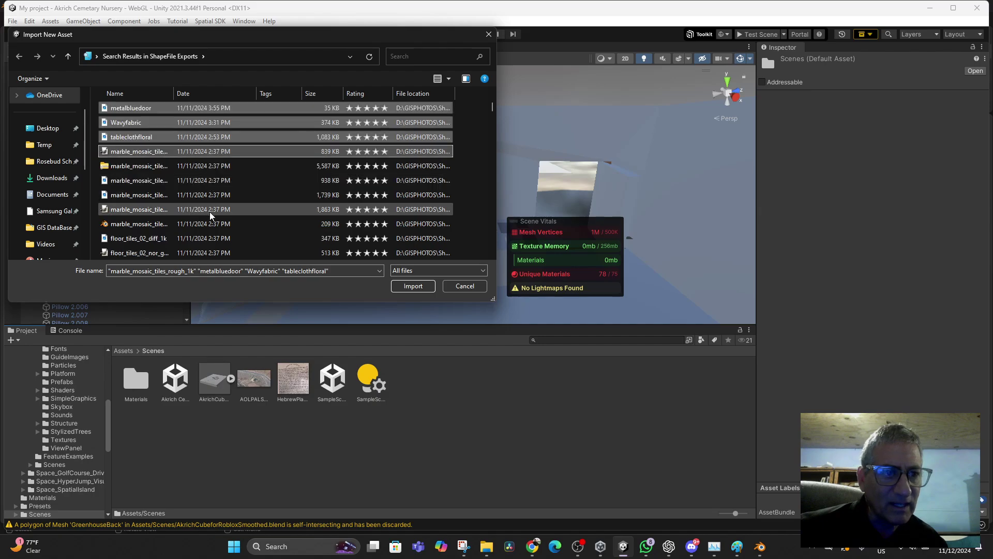
{"action": "left_click", "coordinate": [128, 153], "text": "ctrl"}
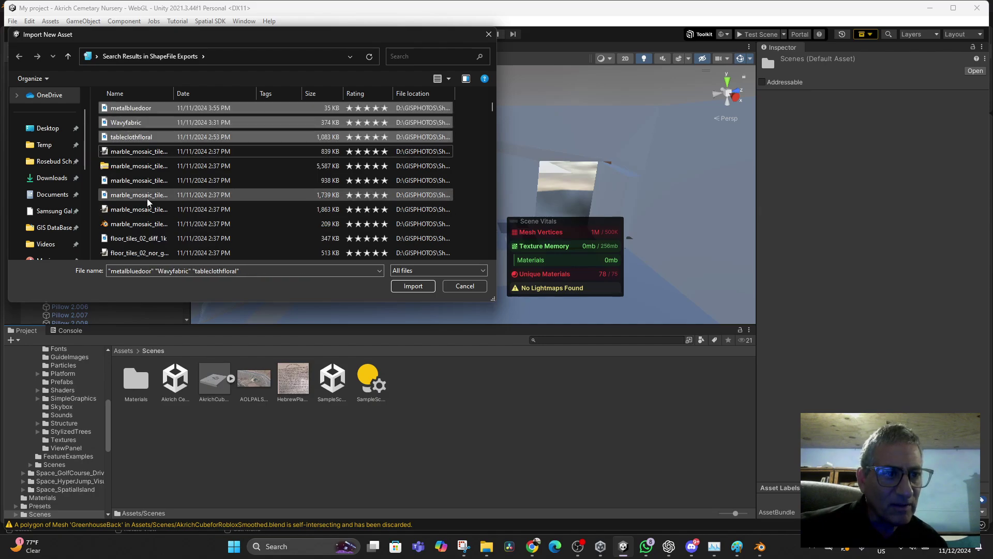
{"action": "left_click", "coordinate": [140, 181], "text": "ctrl"}
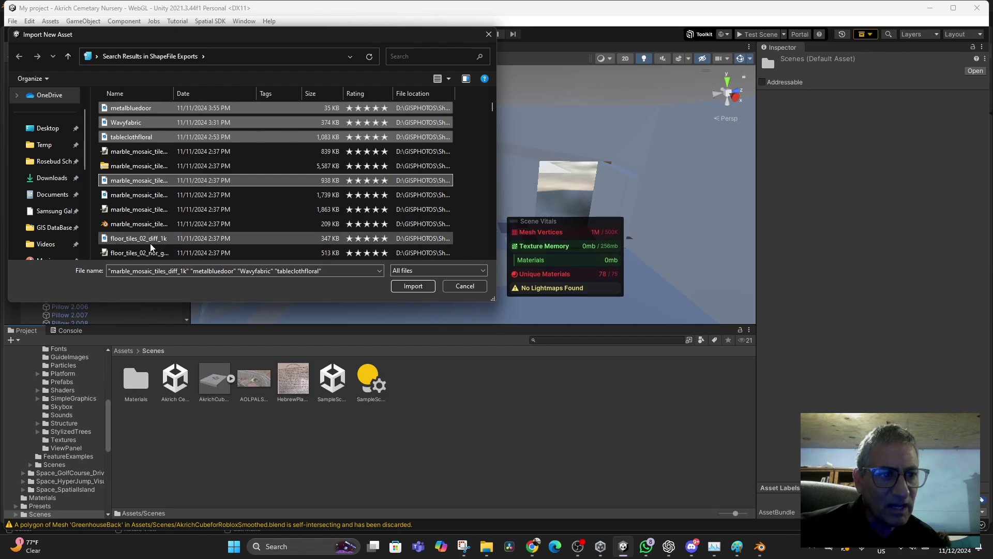
{"action": "scroll", "coordinate": [155, 247], "scroll_direction": "down", "scroll_amount": 2}
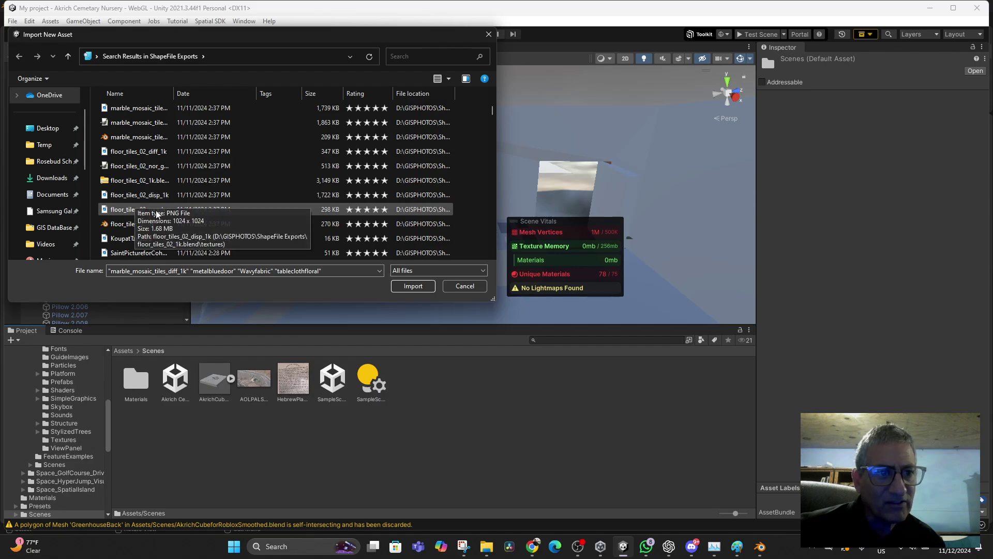
{"action": "left_click", "coordinate": [141, 151], "text": "ctrl"}
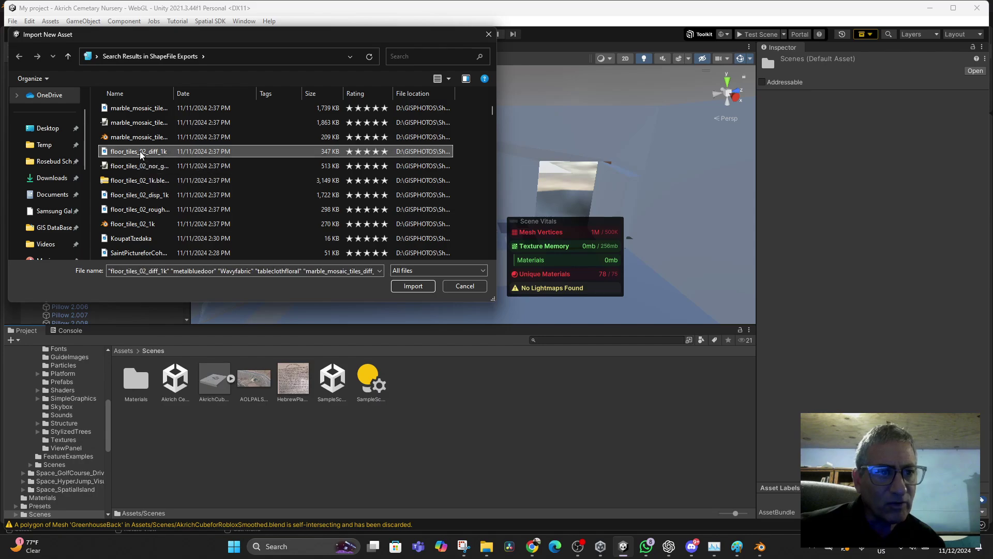
{"action": "scroll", "coordinate": [176, 168], "scroll_direction": "up", "scroll_amount": 3}
{"action": "scroll", "coordinate": [178, 169], "scroll_direction": "down", "scroll_amount": 1}
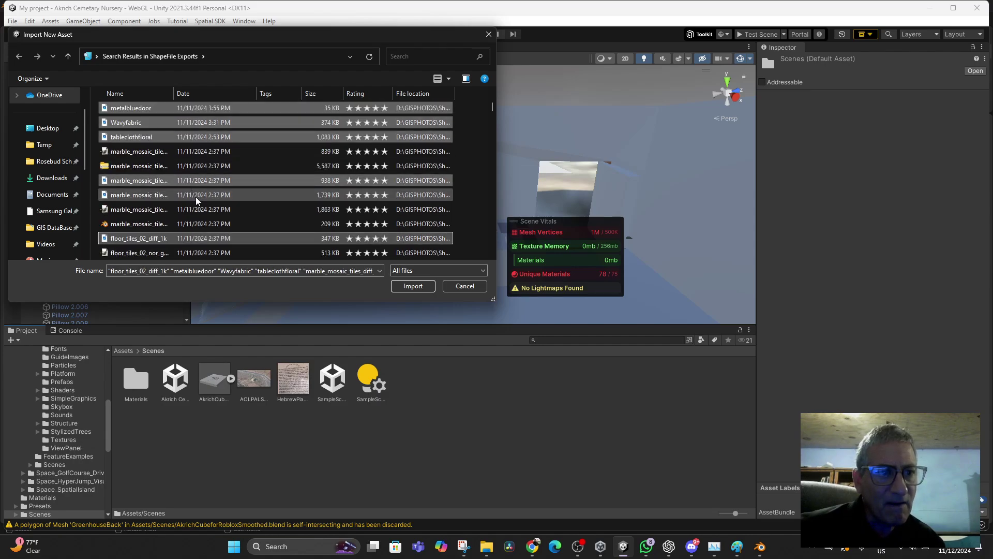
Step: Add KoupatTzedaka, SaintPictureforCohenBuilding, HebrewBoxMarble, JewishSaintbox and Cohenroomwall to the selected textures and import them all into Scenes
{"action": "scroll", "coordinate": [249, 224], "scroll_direction": "down", "scroll_amount": 3}
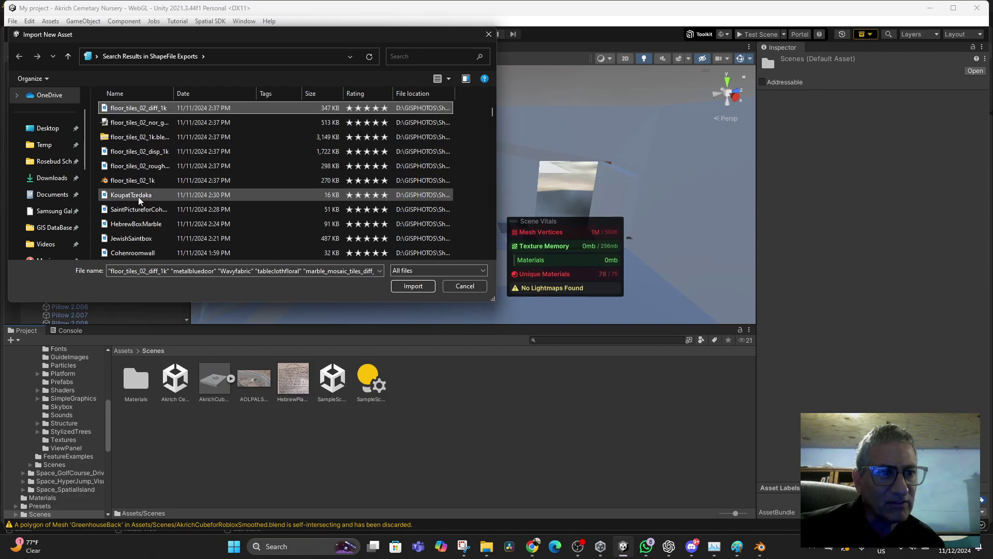
{"action": "left_click", "coordinate": [137, 198], "text": "ctrl"}
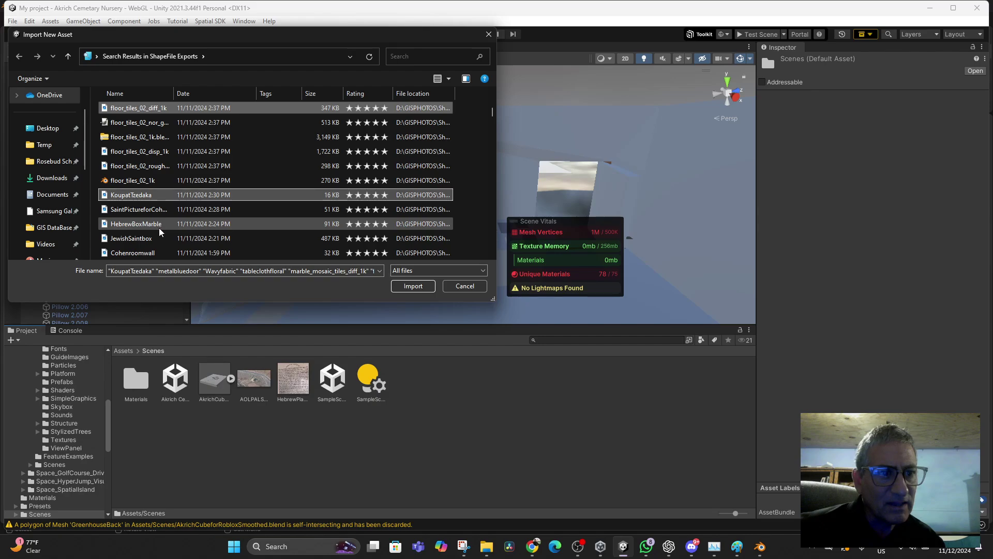
{"action": "left_click", "coordinate": [139, 213], "text": "ctrl"}
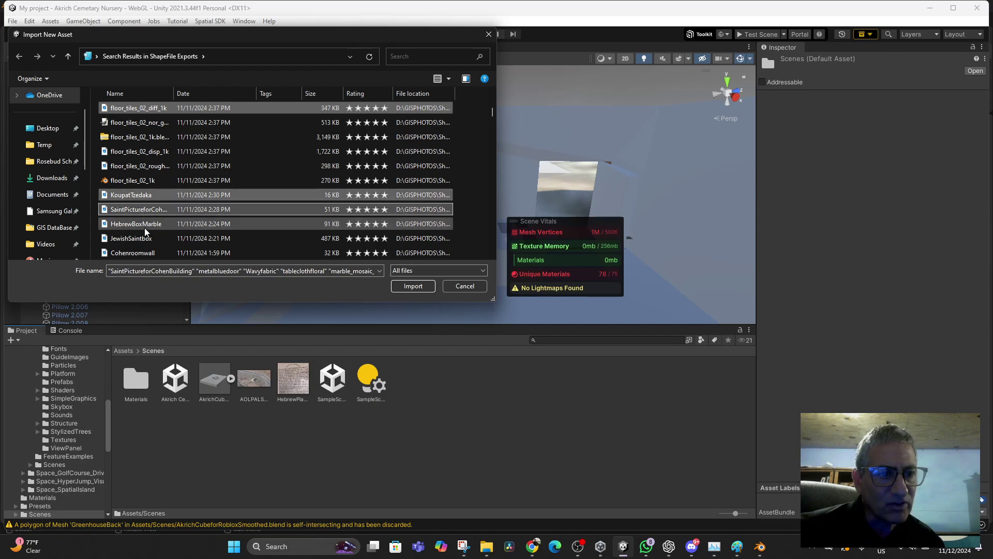
{"action": "left_click", "coordinate": [145, 226], "text": "ctrl"}
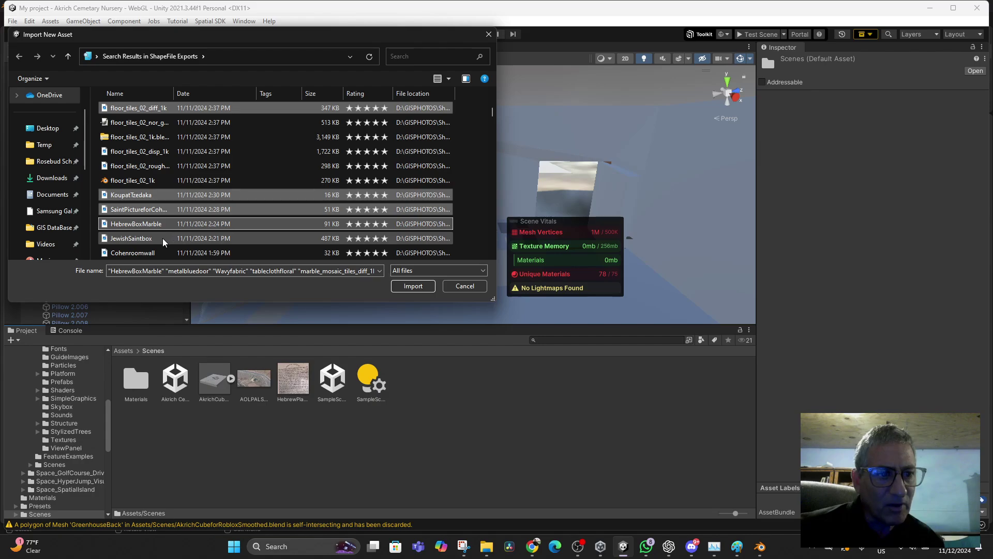
{"action": "left_click", "coordinate": [146, 240], "text": "ctrl"}
{"action": "scroll", "coordinate": [146, 239], "scroll_direction": "down", "scroll_amount": 1}
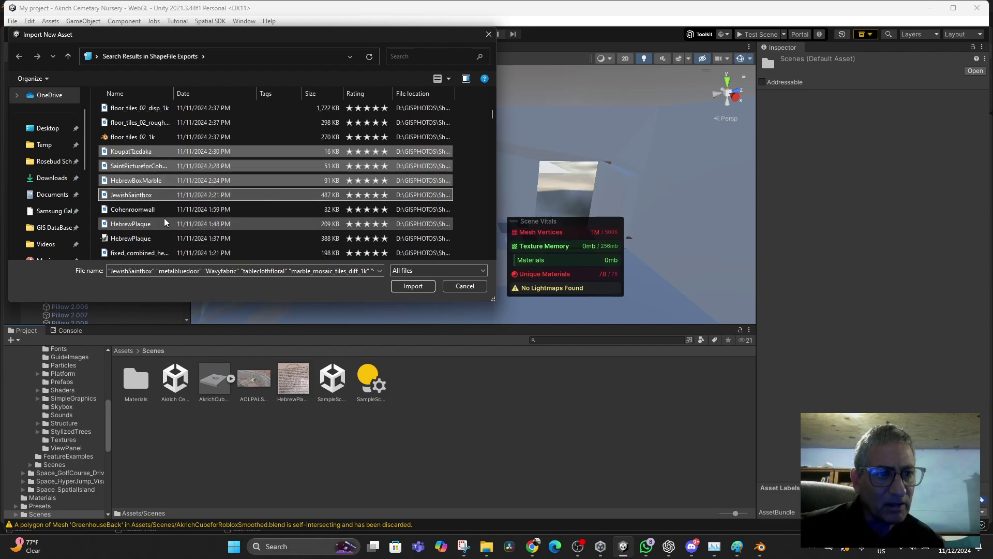
{"action": "left_click", "coordinate": [139, 212], "text": "ctrl"}
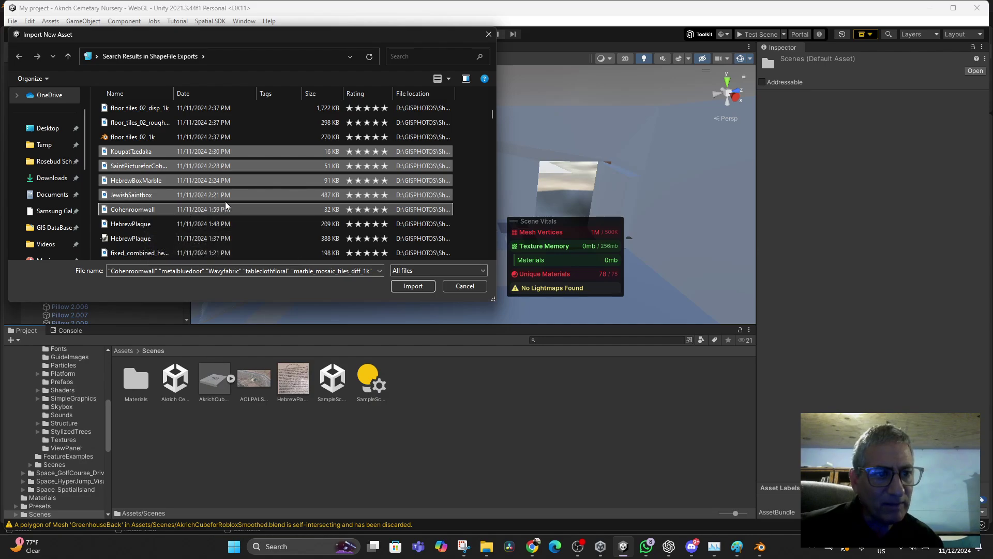
{"action": "scroll", "coordinate": [214, 223], "scroll_direction": "down", "scroll_amount": 1}
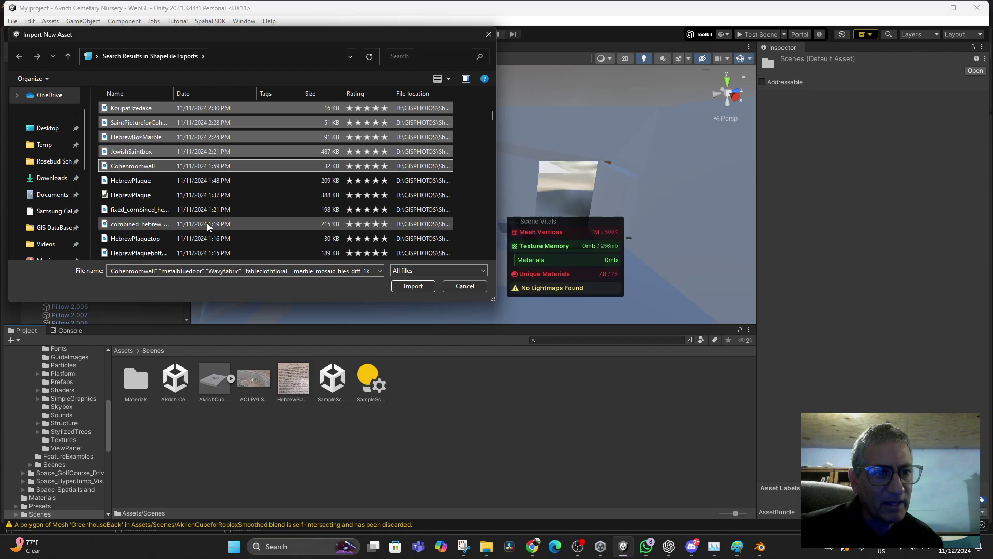
{"action": "scroll", "coordinate": [201, 223], "scroll_direction": "down", "scroll_amount": 2}
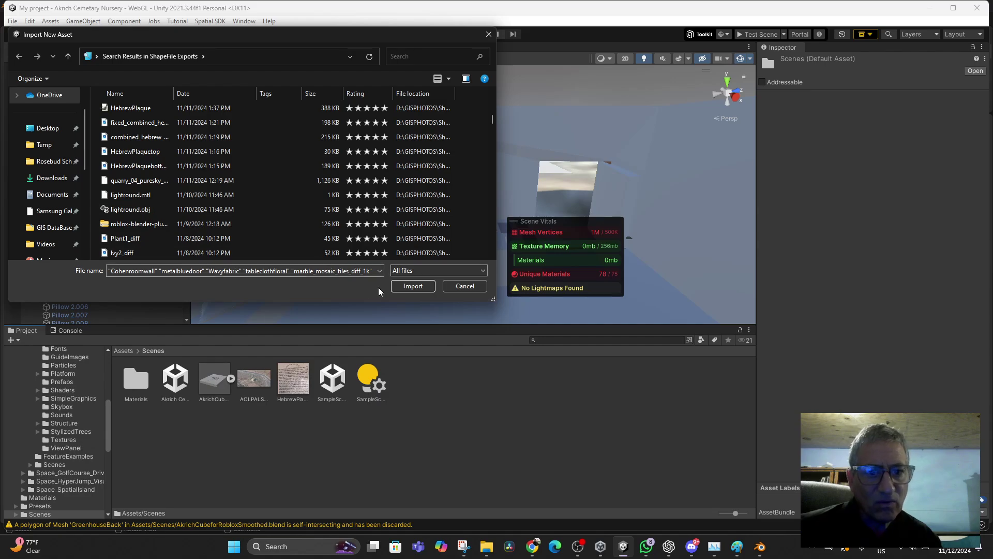
{"action": "left_click", "coordinate": [413, 286]}
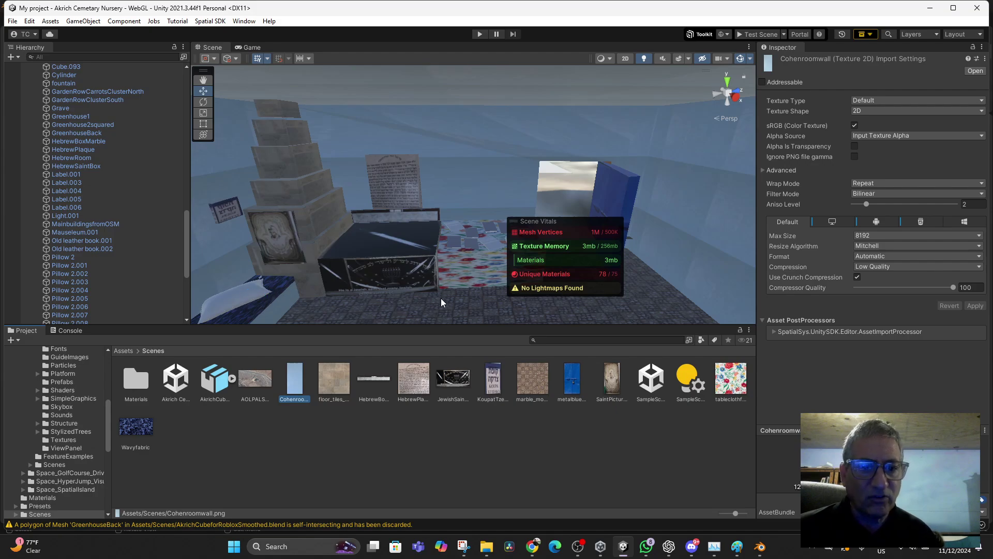
Step: Check the textured room in the Scene view, save the scene and launch it as a test in the Spatial sandbox
{"action": "scroll", "coordinate": [457, 273], "scroll_direction": "down", "scroll_amount": 5}
{"action": "scroll", "coordinate": [433, 273], "scroll_direction": "up", "scroll_amount": 2}
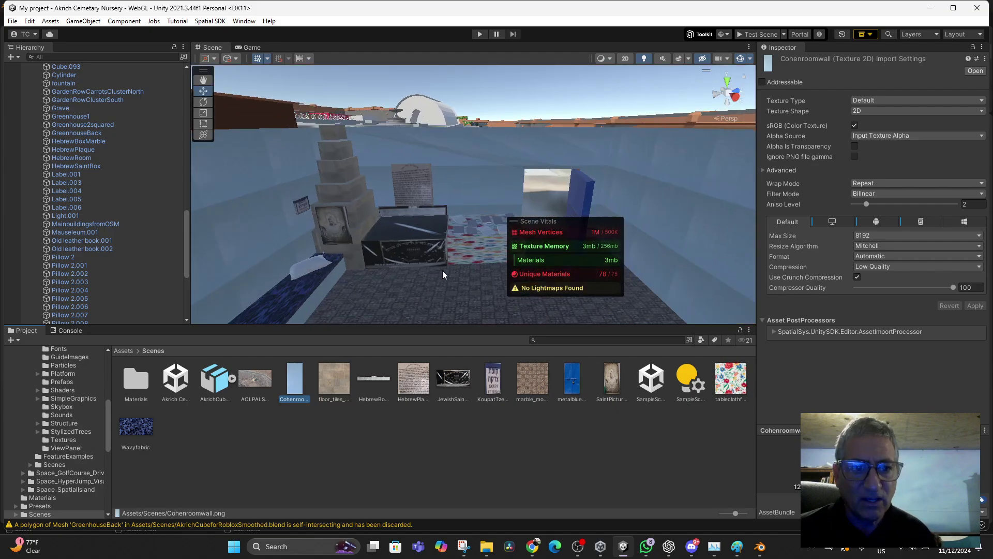
{"action": "middle_click_drag", "start_coordinate": [443, 274], "coordinate": [444, 250]}
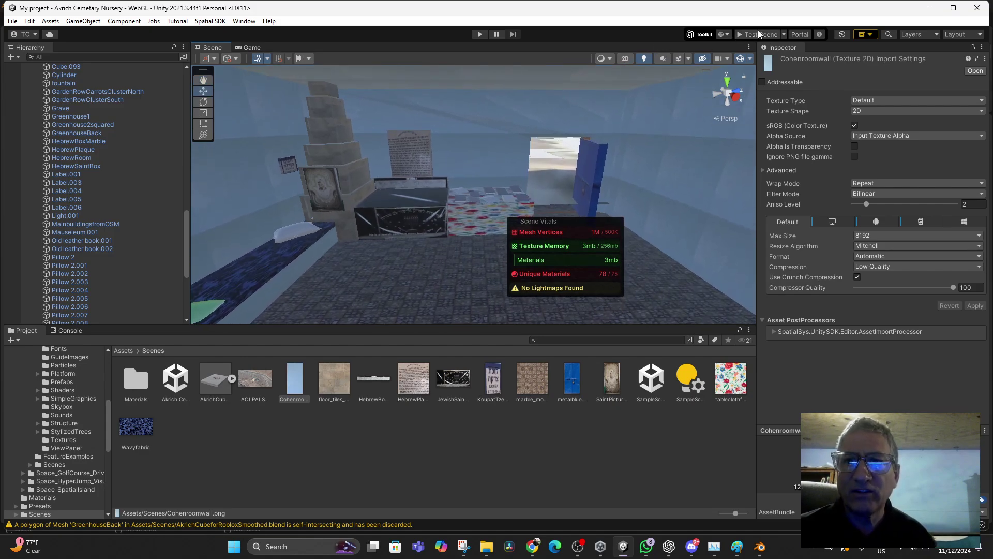
{"action": "left_click", "coordinate": [12, 22]}
{"action": "left_click", "coordinate": [33, 72]}
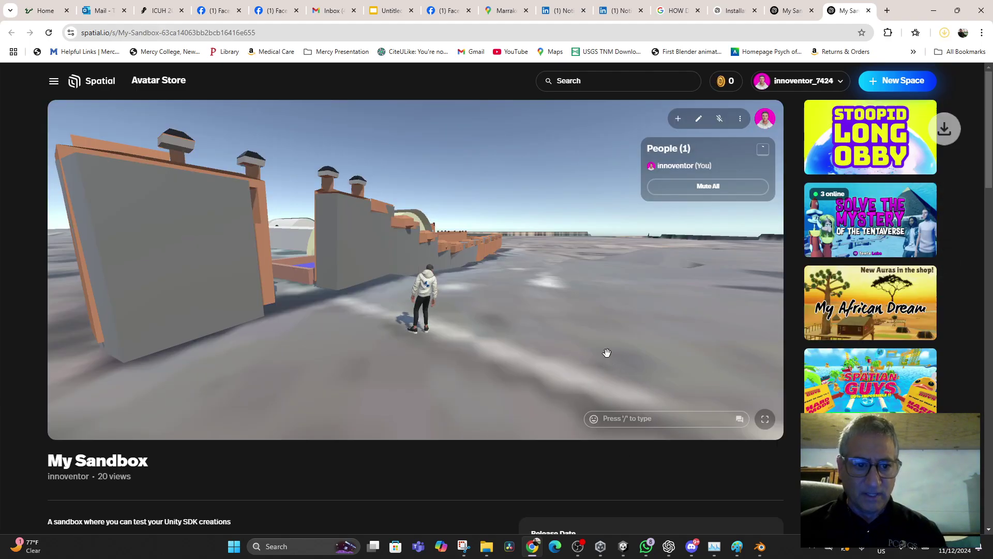
Step: Move the avatar across the compound in My Sandbox and through the blue door into the room
{"action": "left_click_drag", "start_coordinate": [596, 338], "coordinate": [856, 446]}
{"action": "key", "text": "w"}
{"action": "key", "text": "space"}
{"action": "key", "text": "space"}
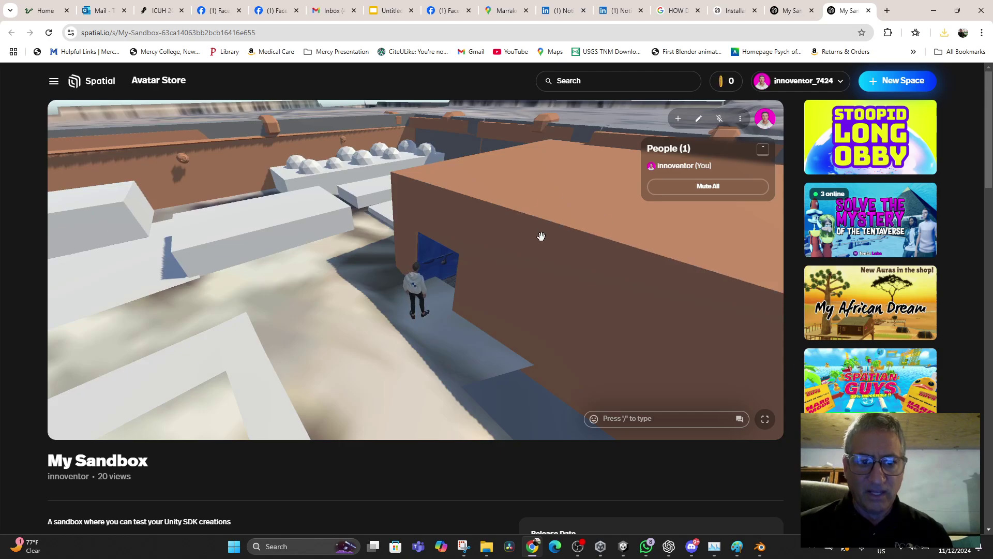
{"action": "left_click_drag", "start_coordinate": [541, 237], "coordinate": [729, 179]}
{"action": "key", "text": "w"}
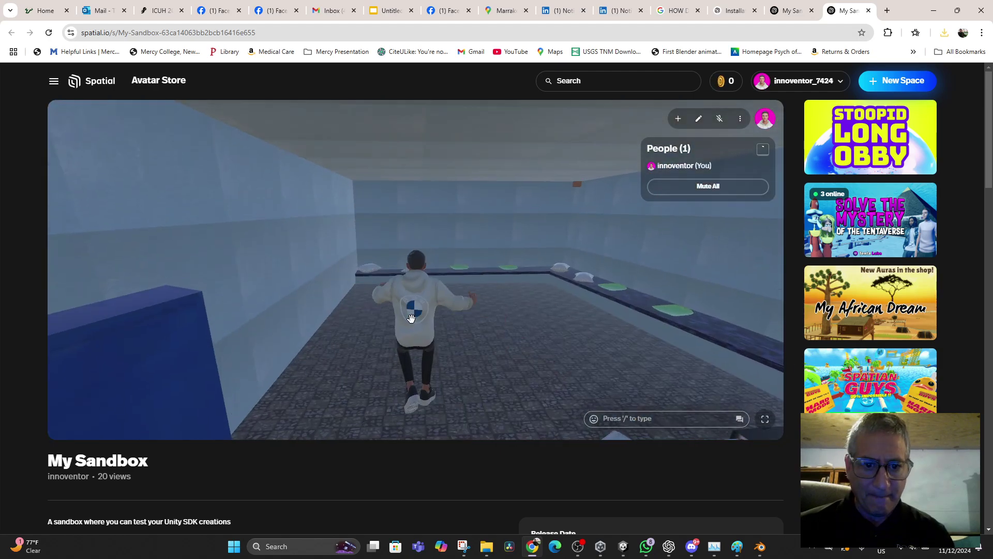
Step: Look around inside the room and walk the avatar across it to the black box and floral table
{"action": "left_click_drag", "start_coordinate": [416, 318], "coordinate": [913, 343]}
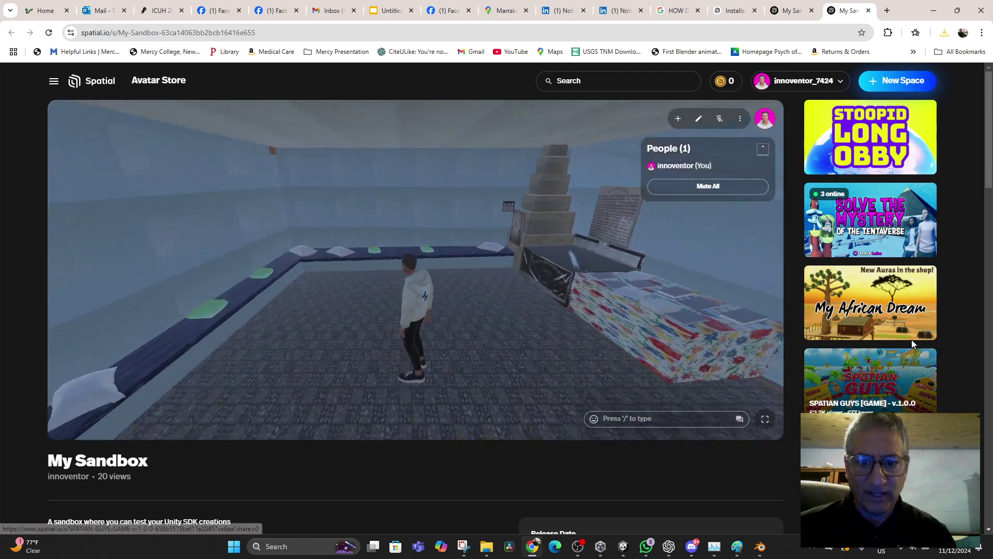
{"action": "left_click_drag", "start_coordinate": [410, 350], "coordinate": [585, 337]}
{"action": "key", "text": "w"}
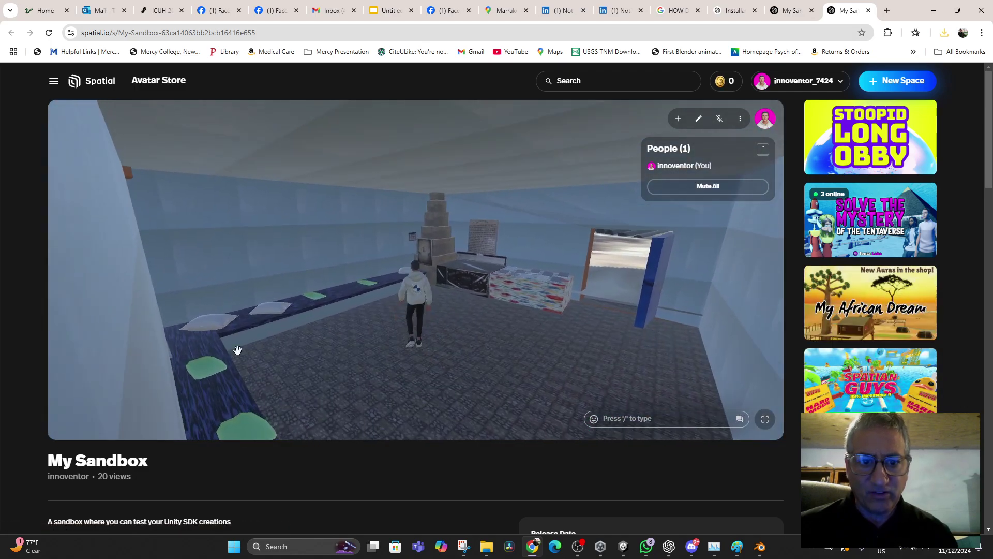
{"action": "left_click_drag", "start_coordinate": [238, 350], "coordinate": [452, 328]}
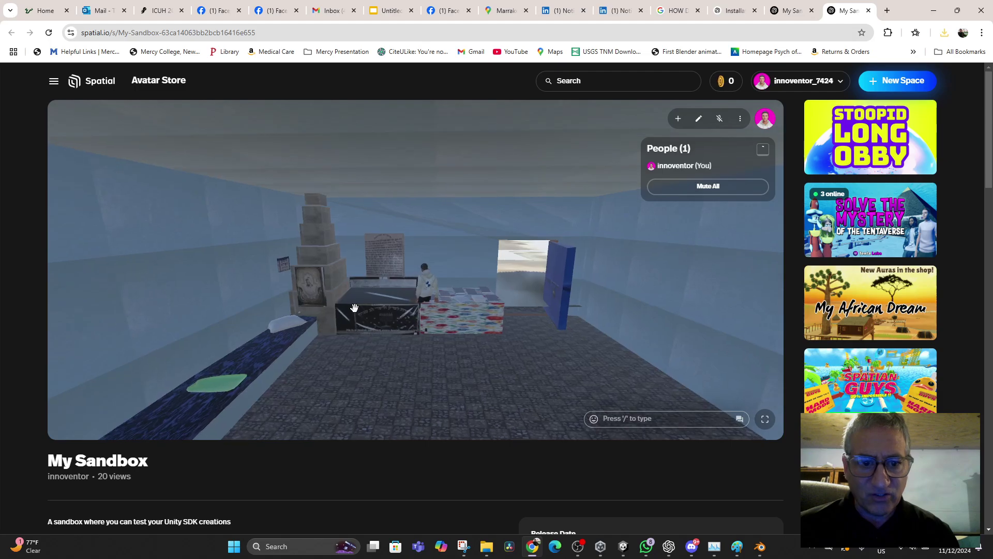
Step: Examine the textures on the Hebrew plaque, black saint box, stone tower and floral tablecloth from close up and farther back
{"action": "scroll", "coordinate": [402, 299], "scroll_direction": "up", "scroll_amount": 6}
{"action": "key", "text": "s"}
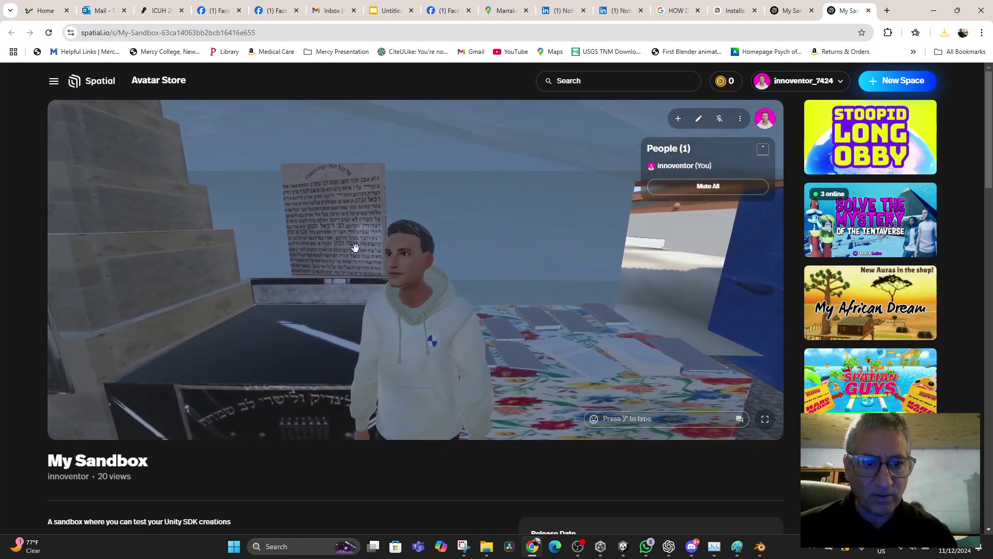
{"action": "key", "text": "s"}
{"action": "key", "text": "a"}
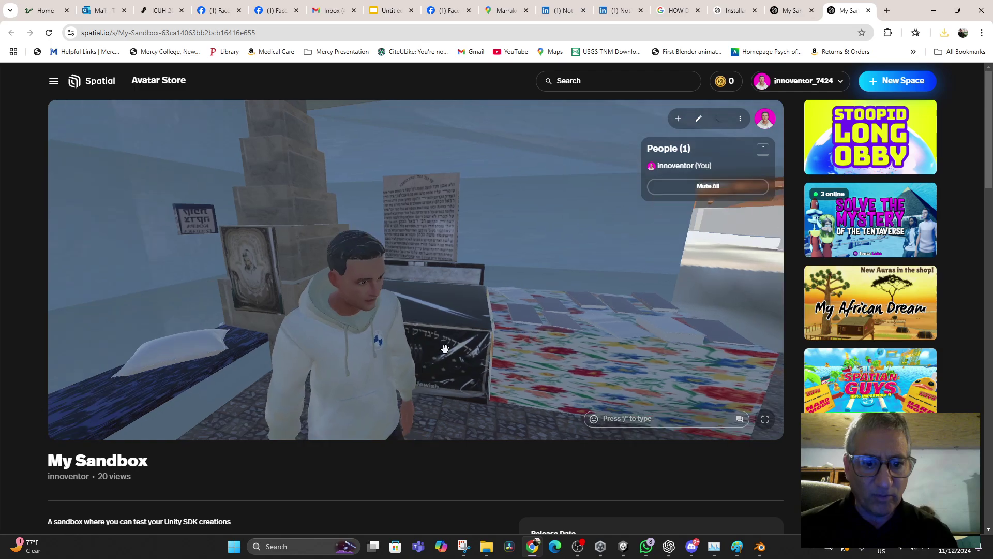
{"action": "left_click_drag", "start_coordinate": [445, 348], "coordinate": [359, 299]}
{"action": "scroll", "coordinate": [486, 388], "scroll_direction": "down", "scroll_amount": 2}
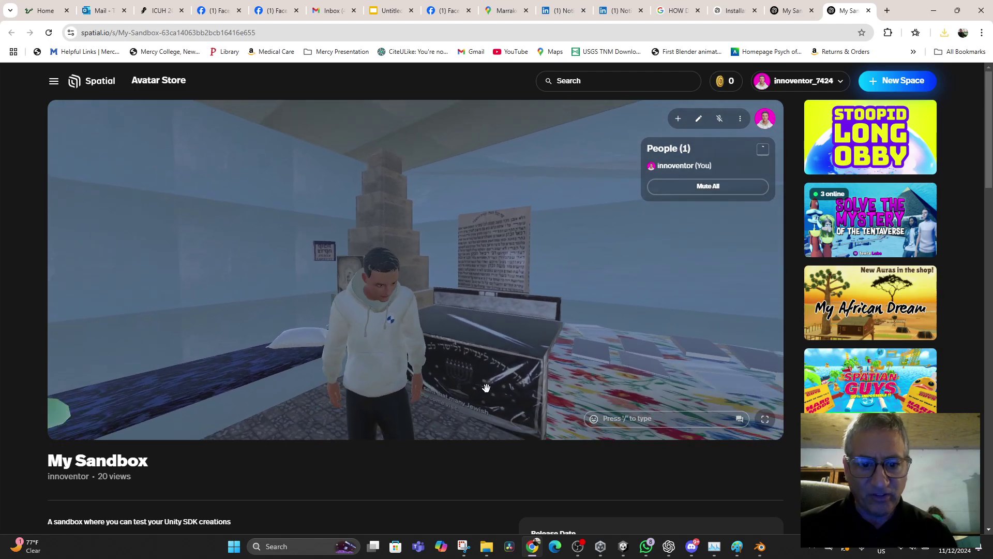
{"action": "scroll", "coordinate": [486, 388], "scroll_direction": "down", "scroll_amount": 3}
{"action": "left_click_drag", "start_coordinate": [509, 373], "coordinate": [585, 342]}
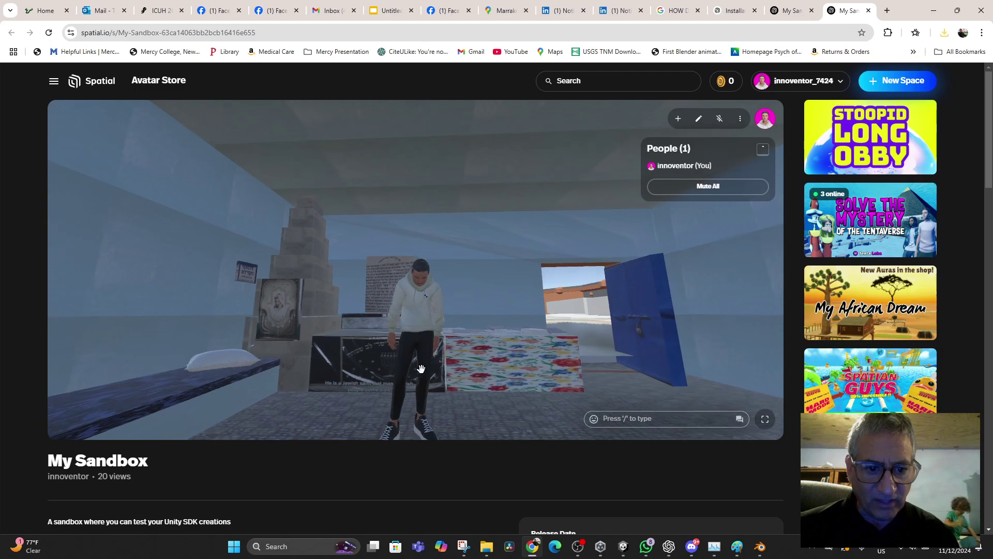
{"action": "left_click_drag", "start_coordinate": [420, 369], "coordinate": [439, 391]}
{"action": "scroll", "coordinate": [341, 383], "scroll_direction": "up", "scroll_amount": 2}
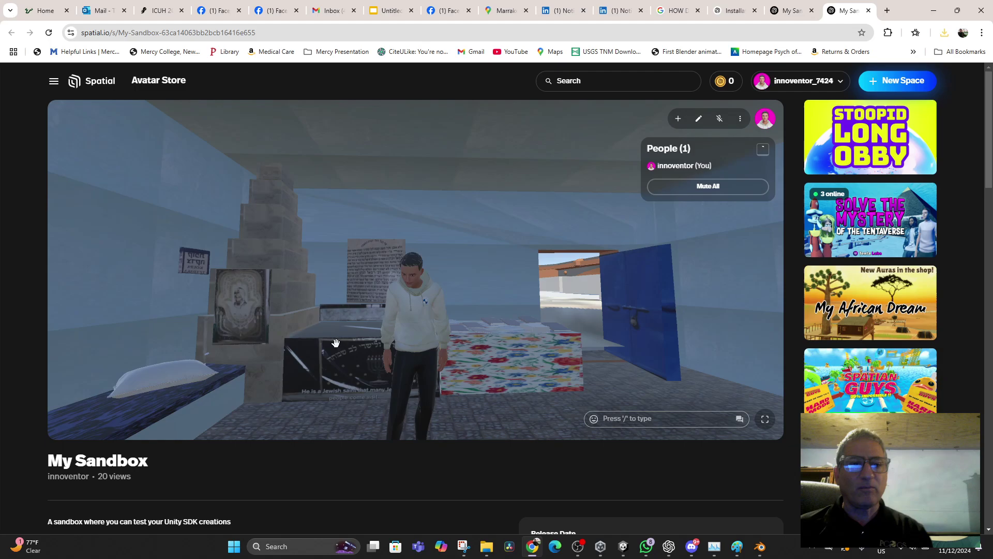
Step: Walk the avatar back and forth in front of the saint box and table to inspect the room's textures
{"action": "key", "text": "s"}
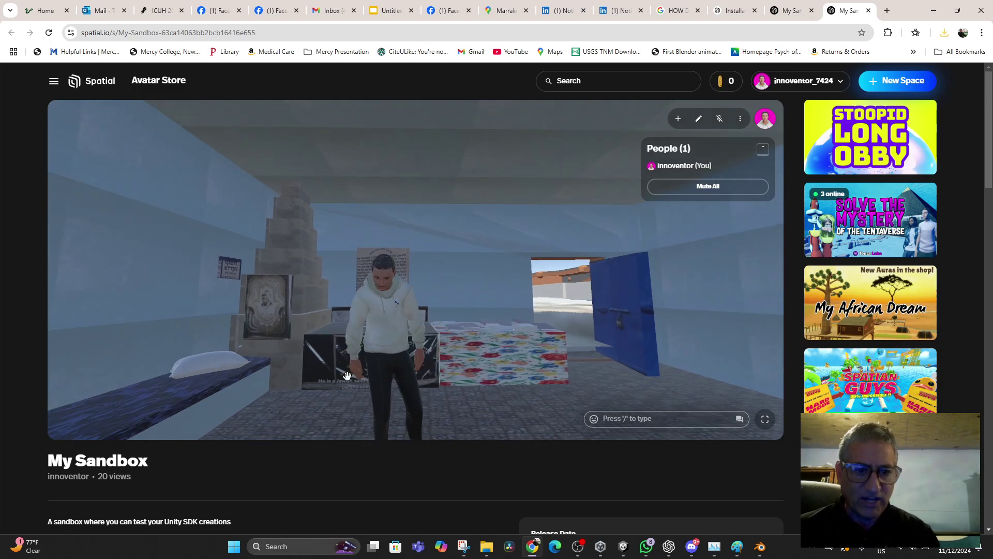
{"action": "mouse_move", "coordinate": [346, 375]}
{"action": "left_mouse_down"}
{"action": "mouse_move", "coordinate": [321, 389]}
{"action": "mouse_move", "coordinate": [379, 397]}
{"action": "mouse_move", "coordinate": [355, 386]}
{"action": "left_mouse_up"}
{"action": "key", "text": "w"}
{"action": "key", "text": "a"}
{"action": "key", "text": "w"}
{"action": "key", "text": "d"}
{"action": "key", "text": "w"}
{"action": "key", "text": "s"}
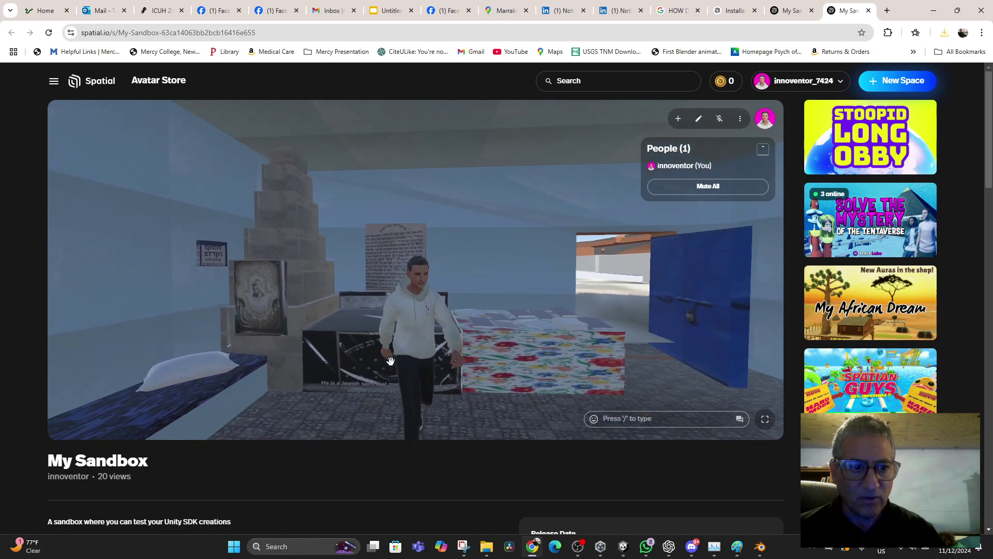
Step: Take the avatar out of the room and survey the terrain, arched building and structures of the compound
{"action": "key", "text": "a"}
{"action": "key", "text": "w"}
{"action": "left_click_drag", "start_coordinate": [379, 348], "coordinate": [295, 317]}
{"action": "key", "text": "s"}
{"action": "key", "text": "d"}
{"action": "key", "text": "w"}
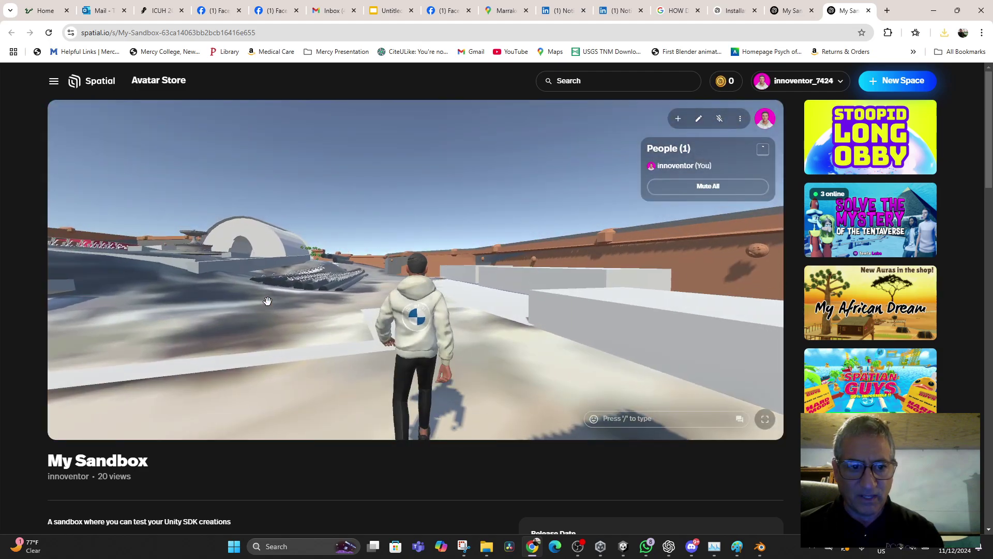
{"action": "key", "text": "a"}
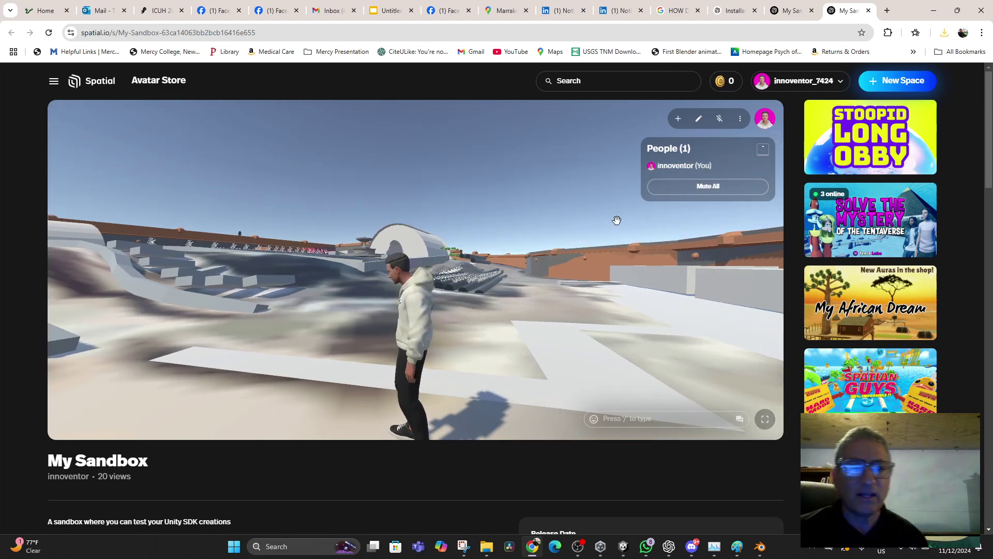
{"action": "left_click_drag", "start_coordinate": [599, 285], "coordinate": [527, 288]}
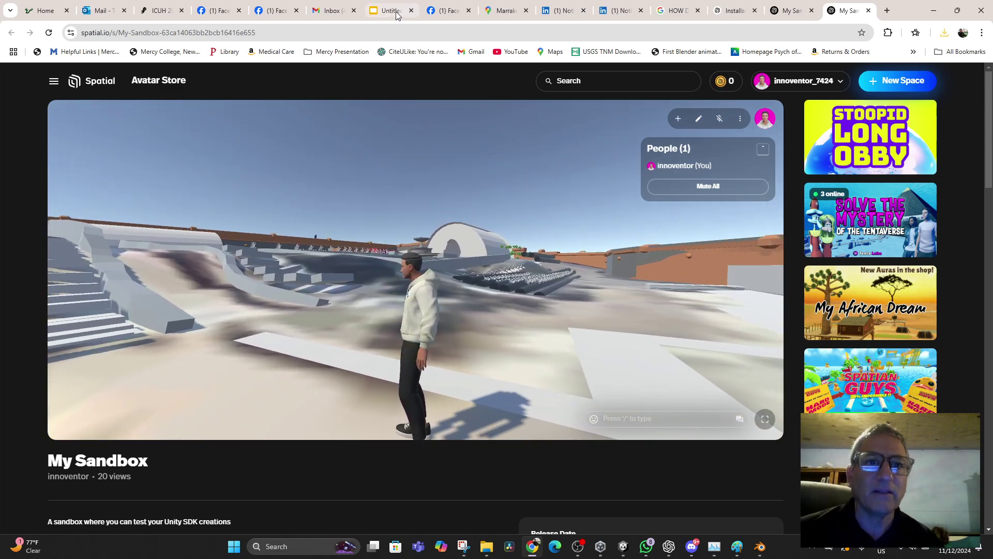
{"action": "mouse_move", "coordinate": [396, 15]}
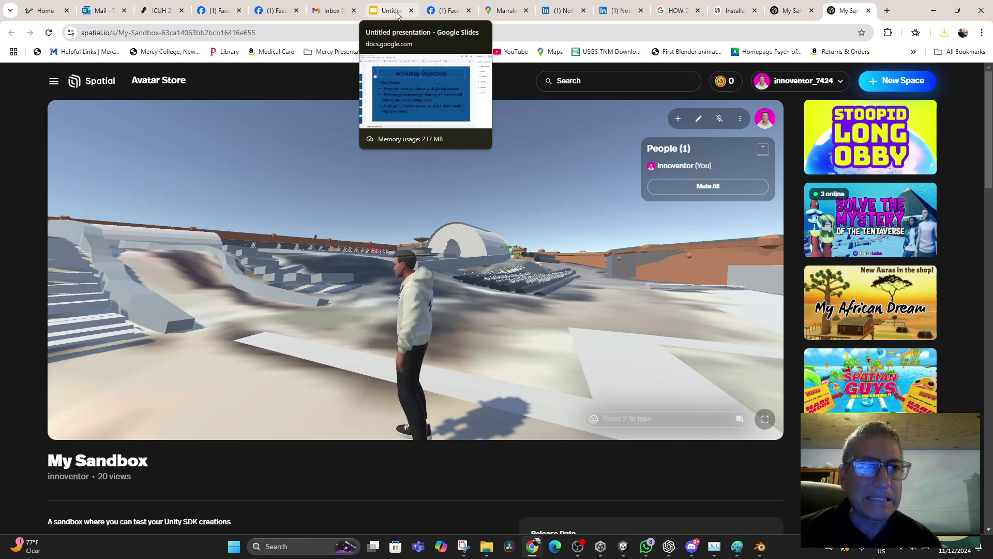